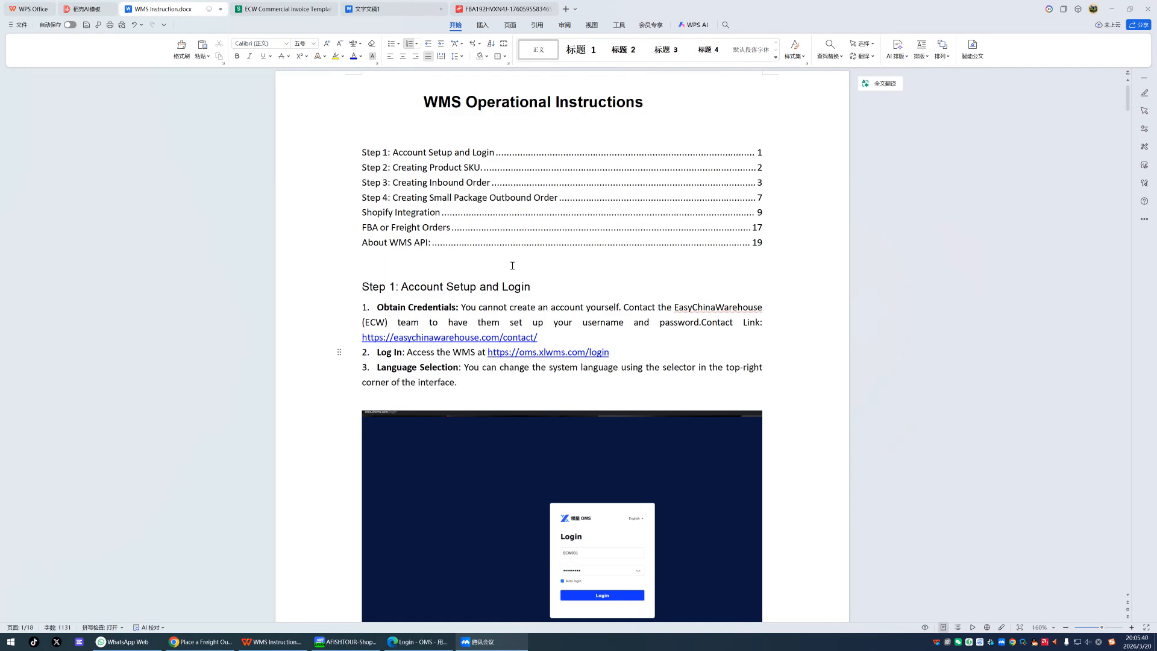
- Review the Step 1 login instructions in the WMS document and compare them with the OMS login page's language selector
{"action": "scroll", "coordinate": [512, 266], "scroll_direction": "down", "scroll_amount": 2}
{"action": "scroll", "coordinate": [499, 266], "scroll_direction": "up", "scroll_amount": 2}
{"action": "scroll", "coordinate": [546, 311], "scroll_direction": "down", "scroll_amount": 1}
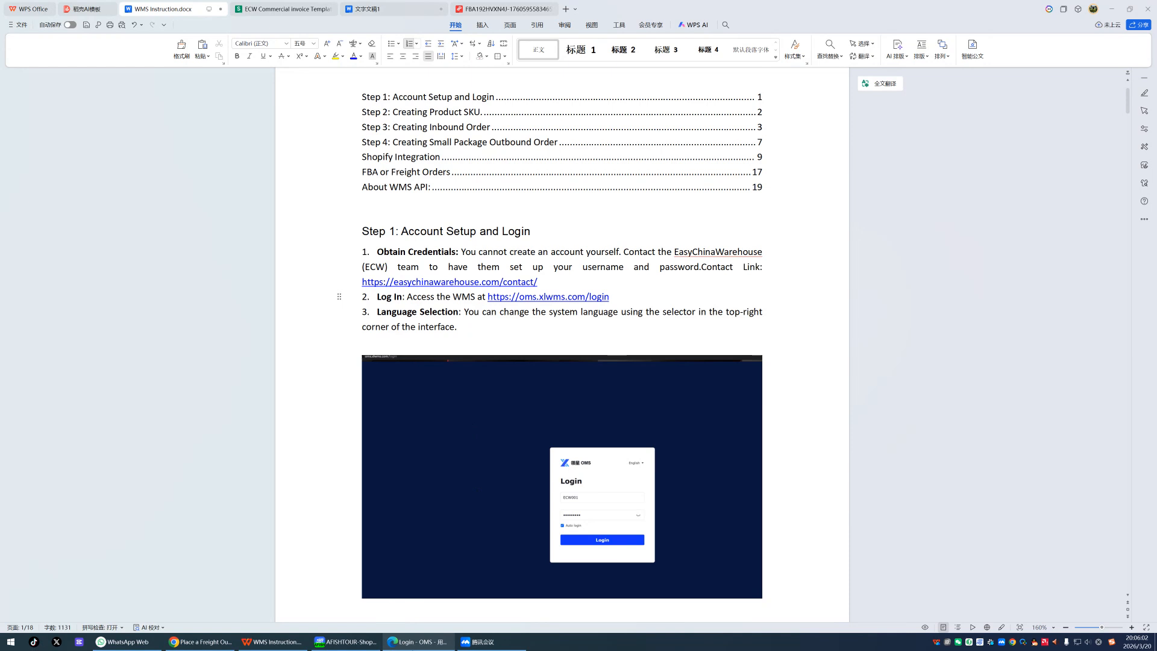
{"action": "left_click", "coordinate": [417, 641]}
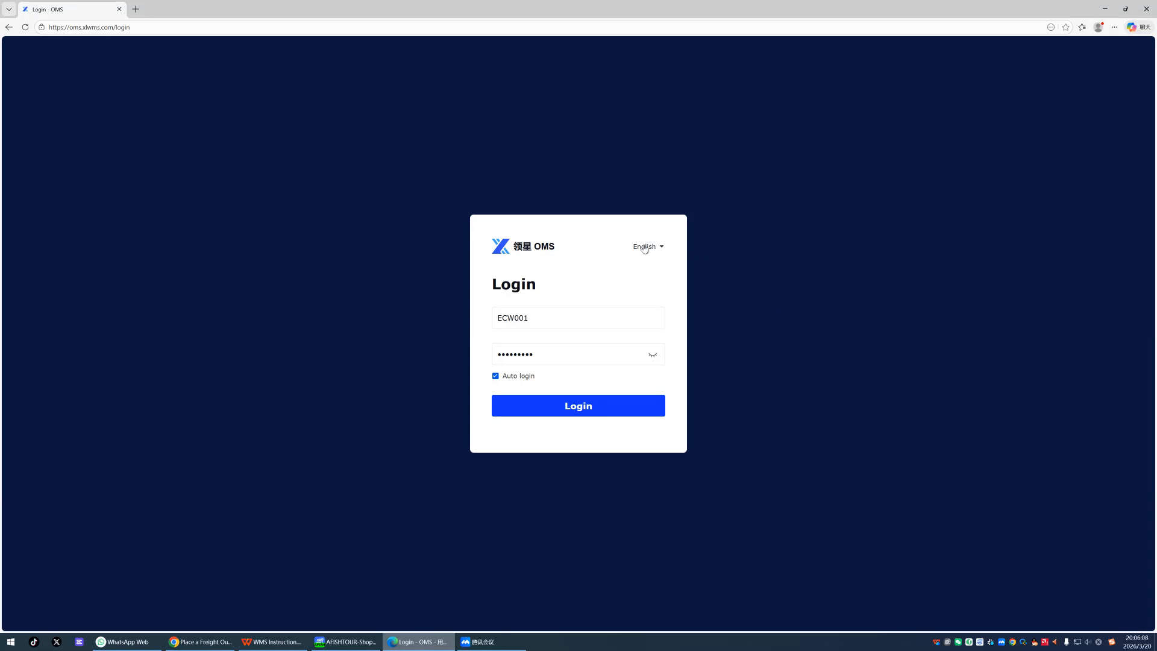
{"action": "mouse_move", "coordinate": [647, 250]}
{"action": "key", "text": "alt+Tab"}
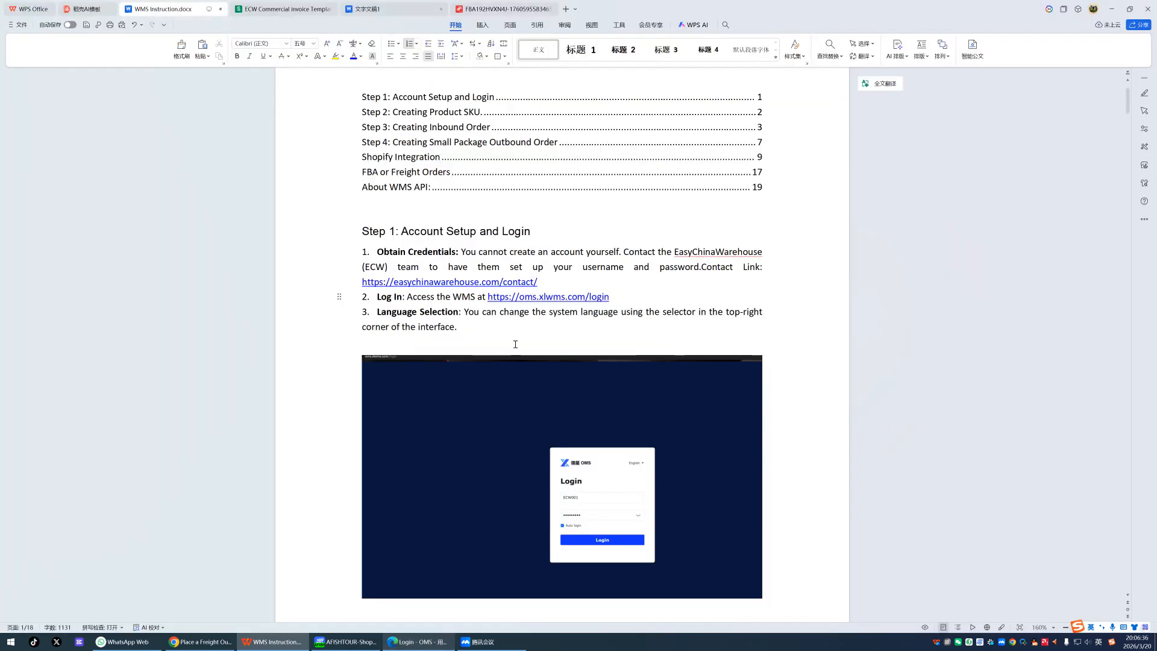
- Switch to the OMS login page, log in with the prefilled credentials and decline to save the password
{"action": "scroll", "coordinate": [515, 344], "scroll_direction": "down", "scroll_amount": 8}
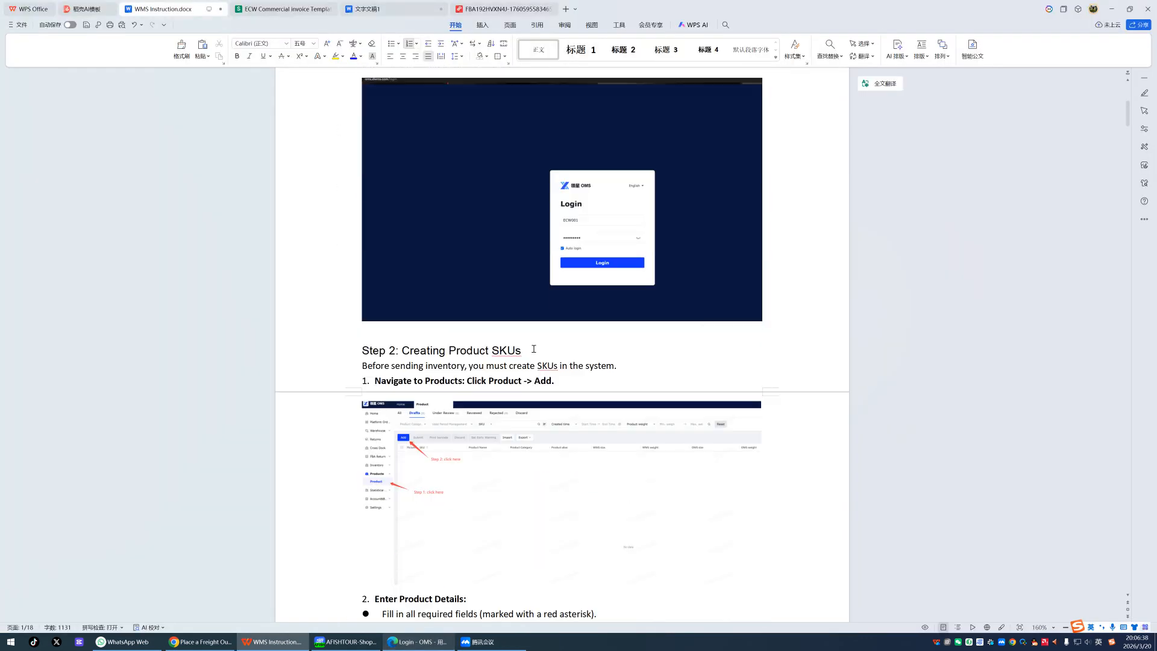
{"action": "key", "text": "alt+Tab"}
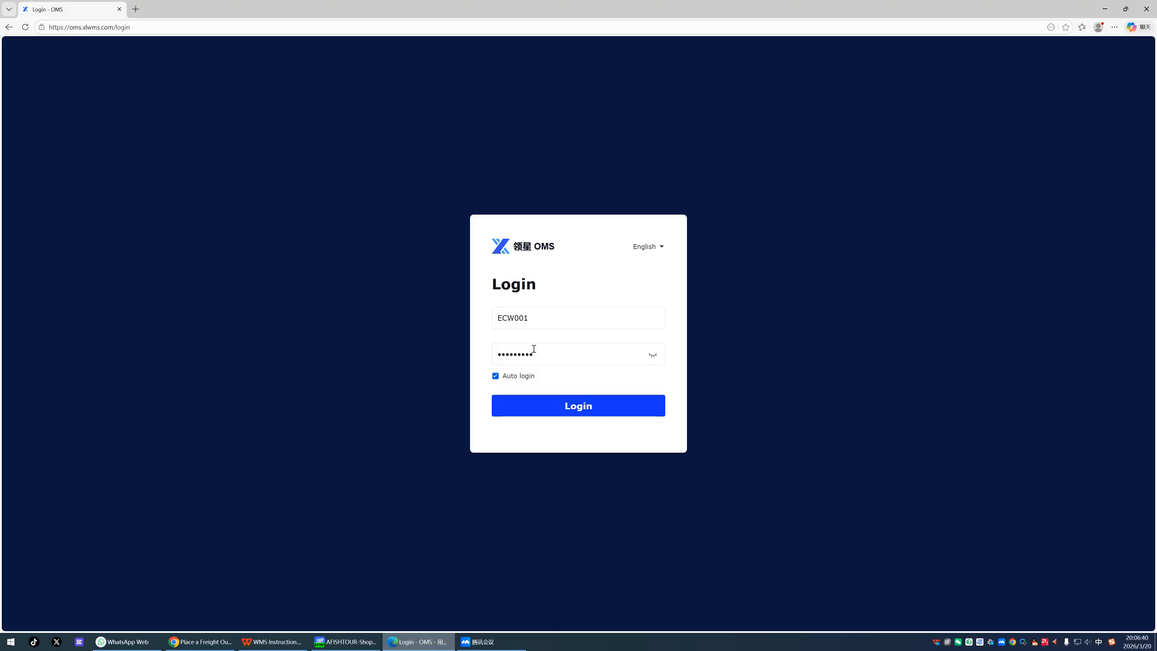
{"action": "left_click", "coordinate": [595, 409]}
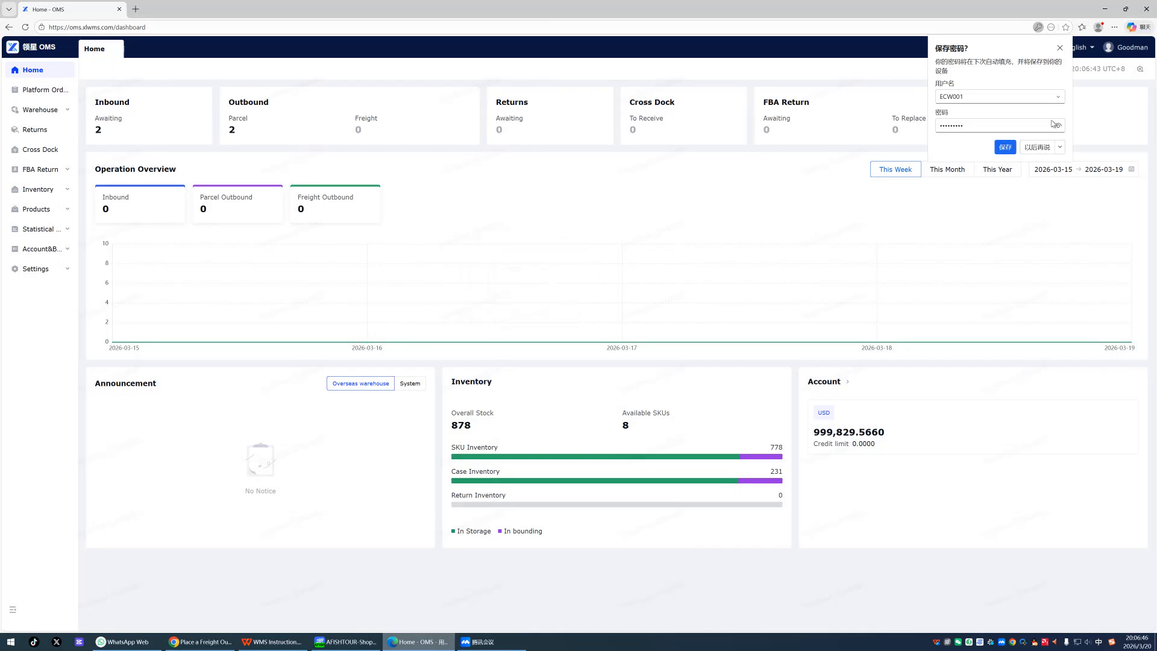
{"action": "left_click", "coordinate": [1060, 48]}
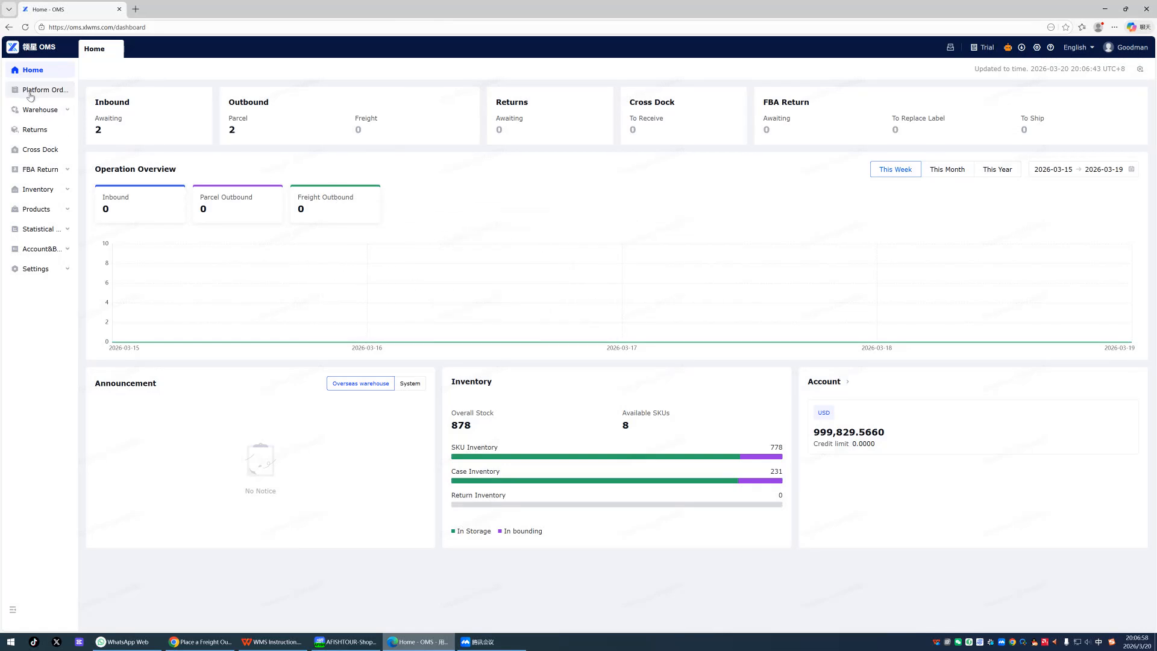
- Check the Step 2 instructions on navigating to products in the WPS document against the OMS navigation
{"action": "key", "text": "alt+Tab"}
{"action": "scroll", "coordinate": [443, 276], "scroll_direction": "down", "scroll_amount": 1}
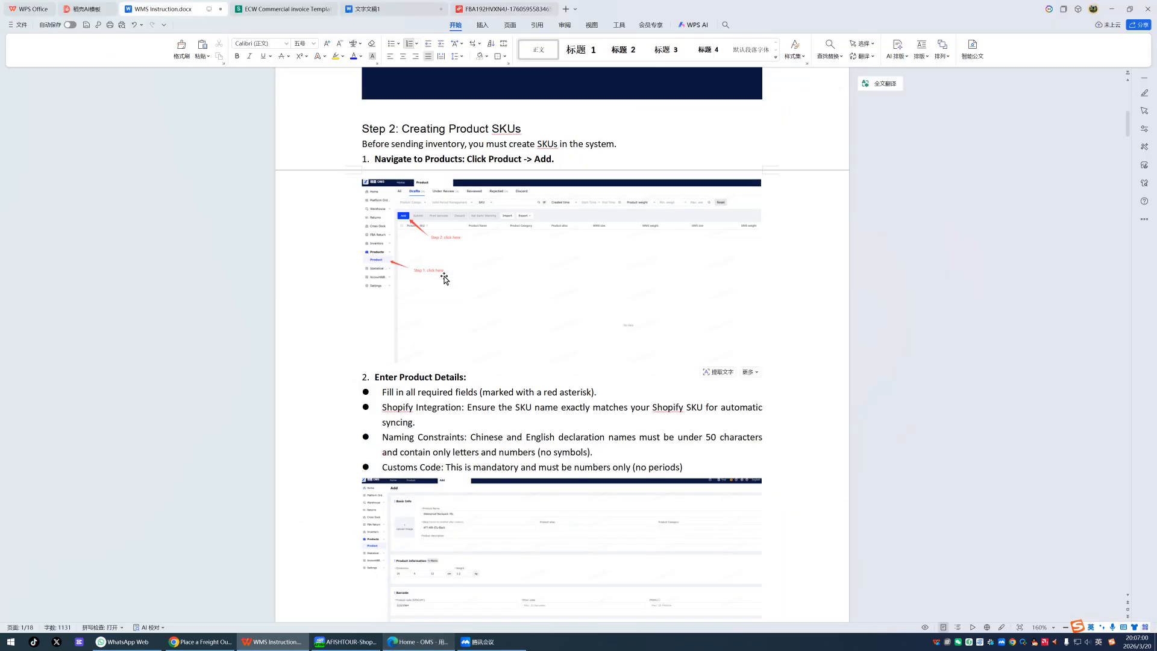
{"action": "scroll", "coordinate": [443, 277], "scroll_direction": "up", "scroll_amount": 2}
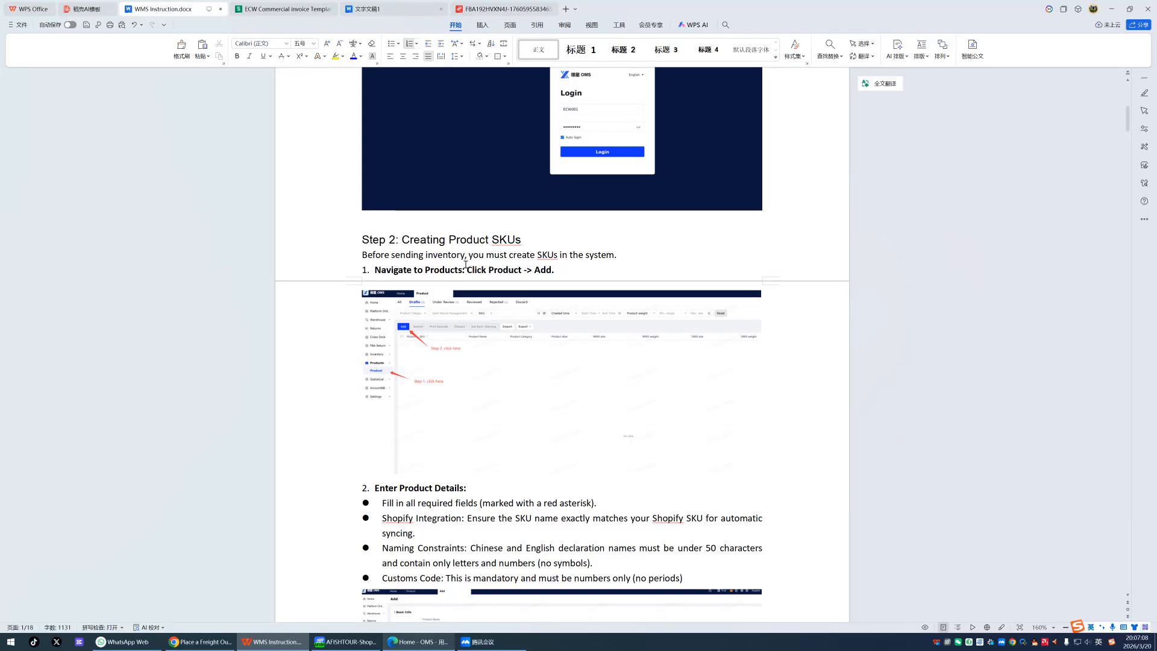
{"action": "key", "text": "alt+Tab"}
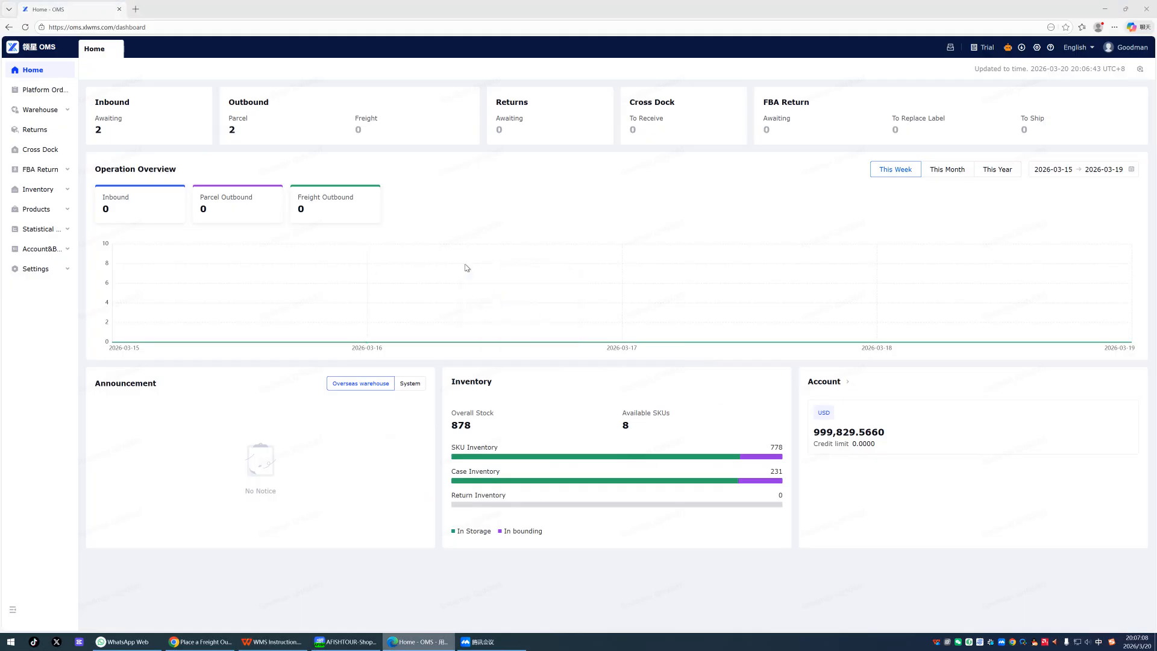
{"action": "left_click", "coordinate": [48, 115]}
{"action": "key", "text": "alt+Tab"}
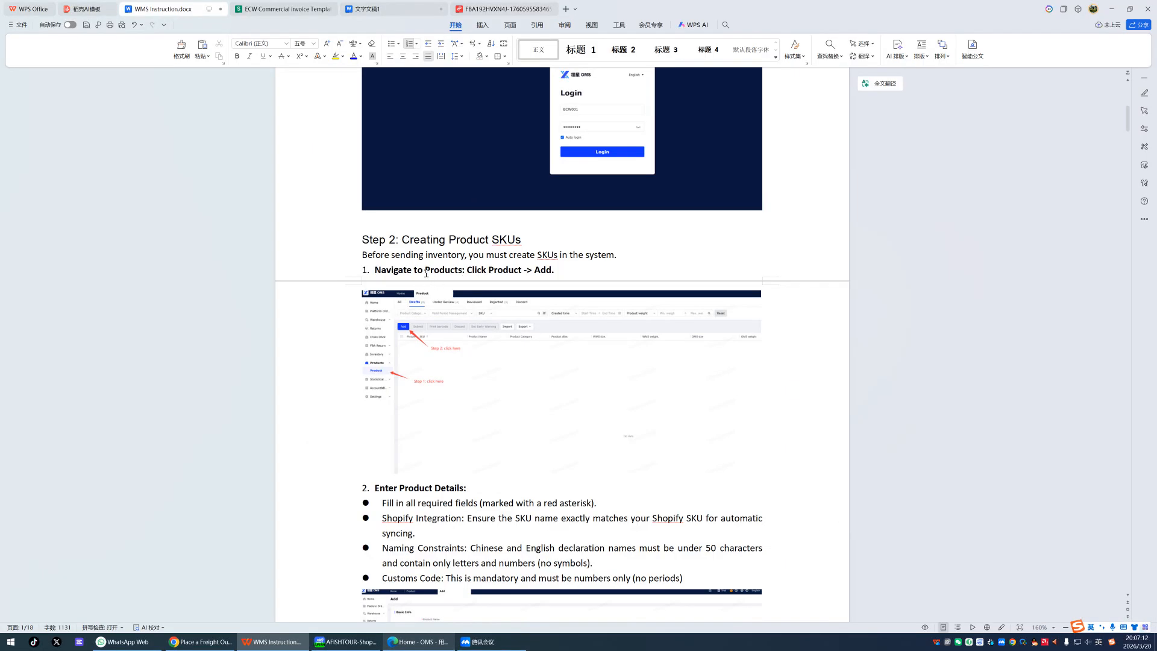
{"action": "scroll", "coordinate": [426, 274], "scroll_direction": "down", "scroll_amount": 1}
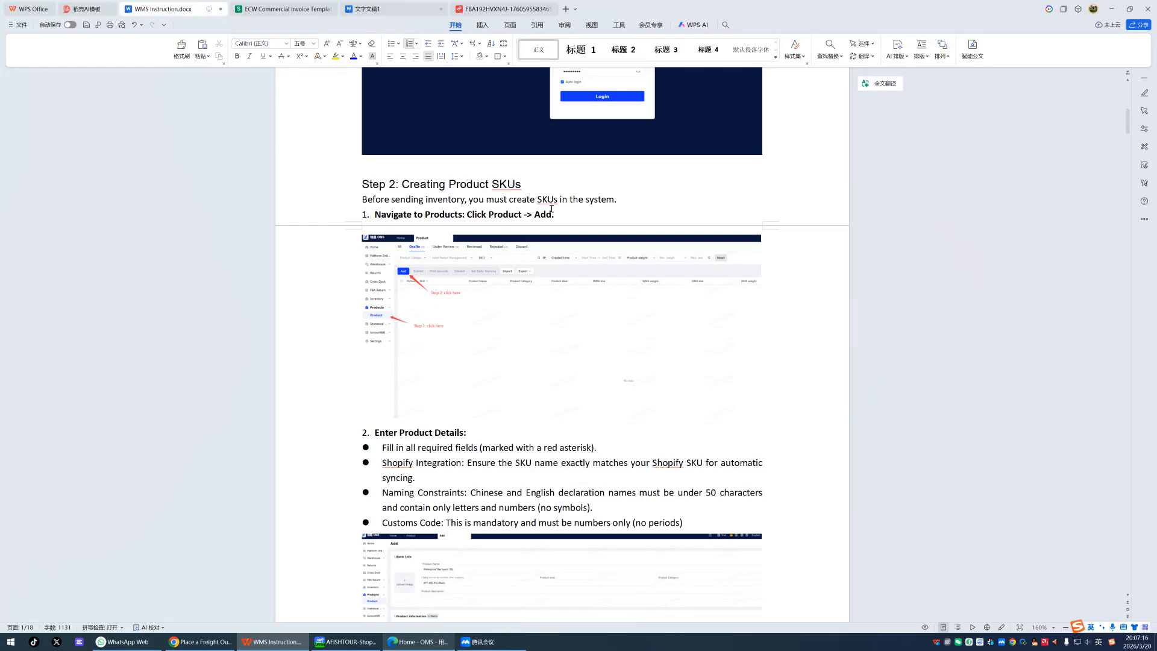
- Switch to the OMS in the browser, open the product list and start adding a new product
{"action": "key", "text": "alt+Tab"}
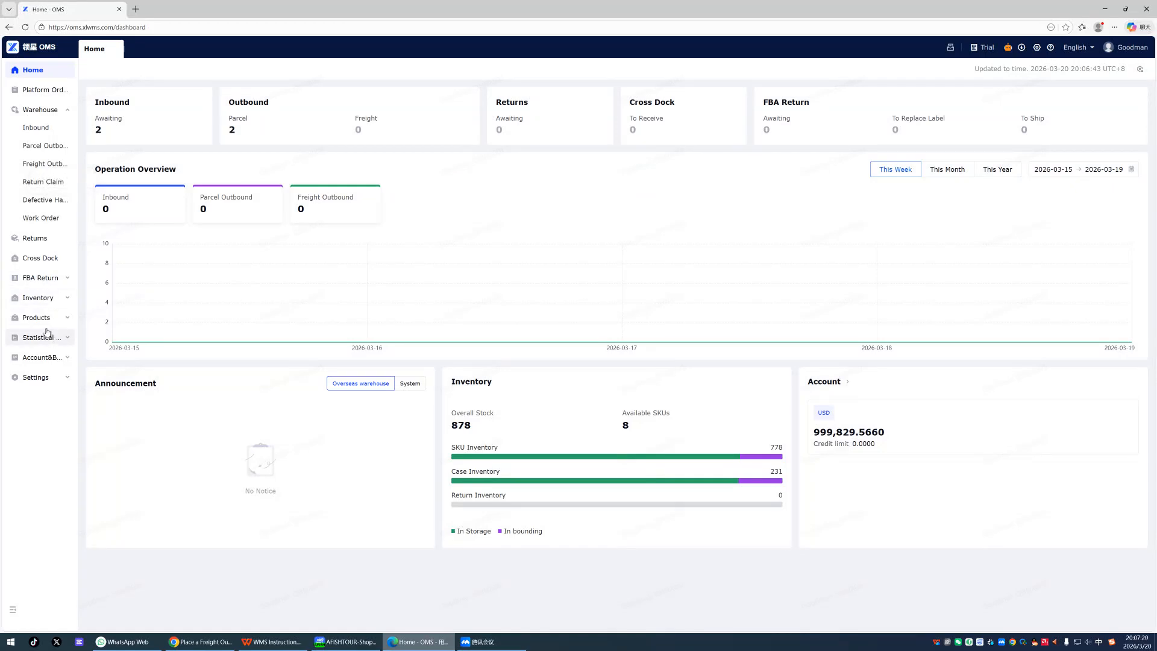
{"action": "left_click", "coordinate": [37, 209]}
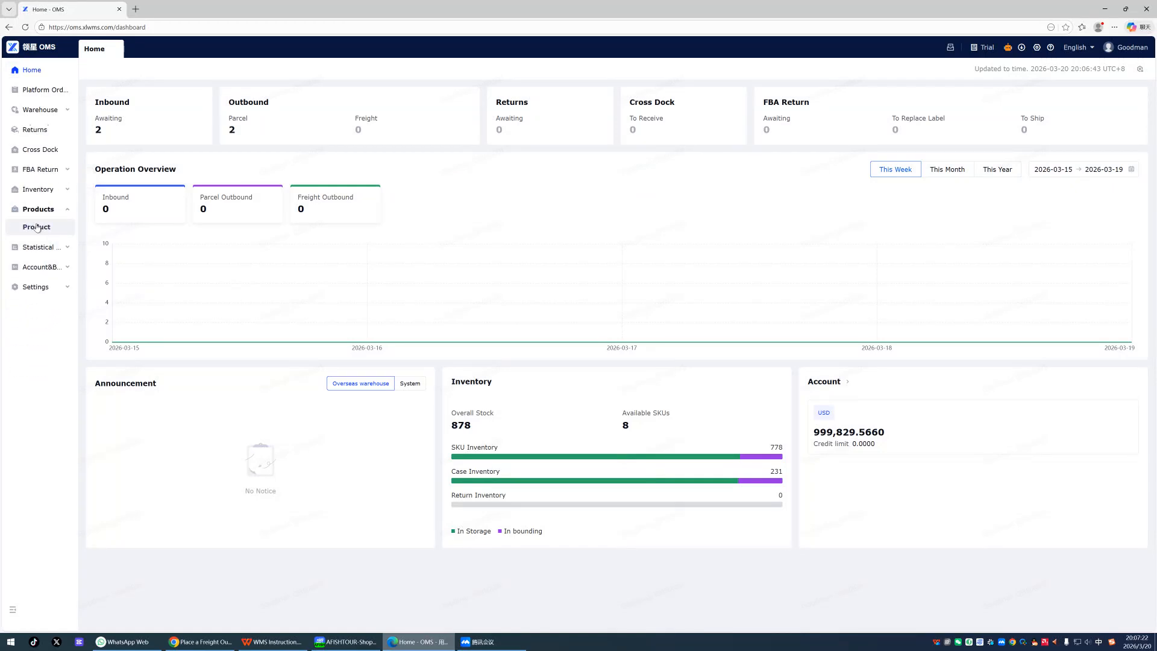
{"action": "left_click", "coordinate": [37, 227]}
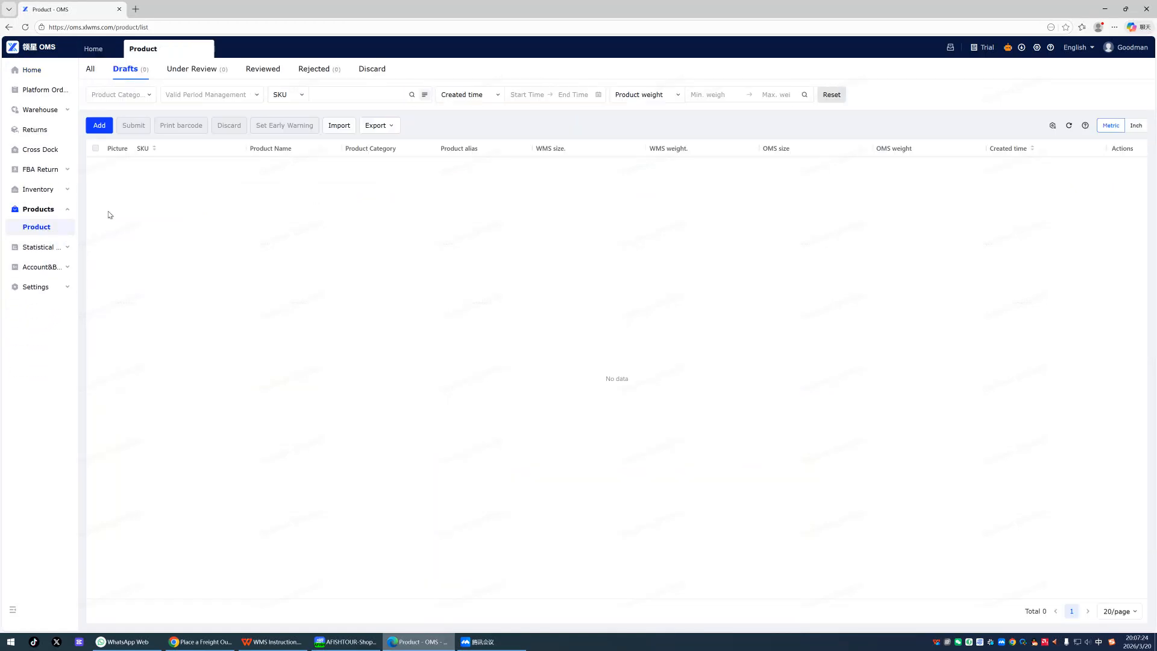
{"action": "left_click", "coordinate": [97, 126]}
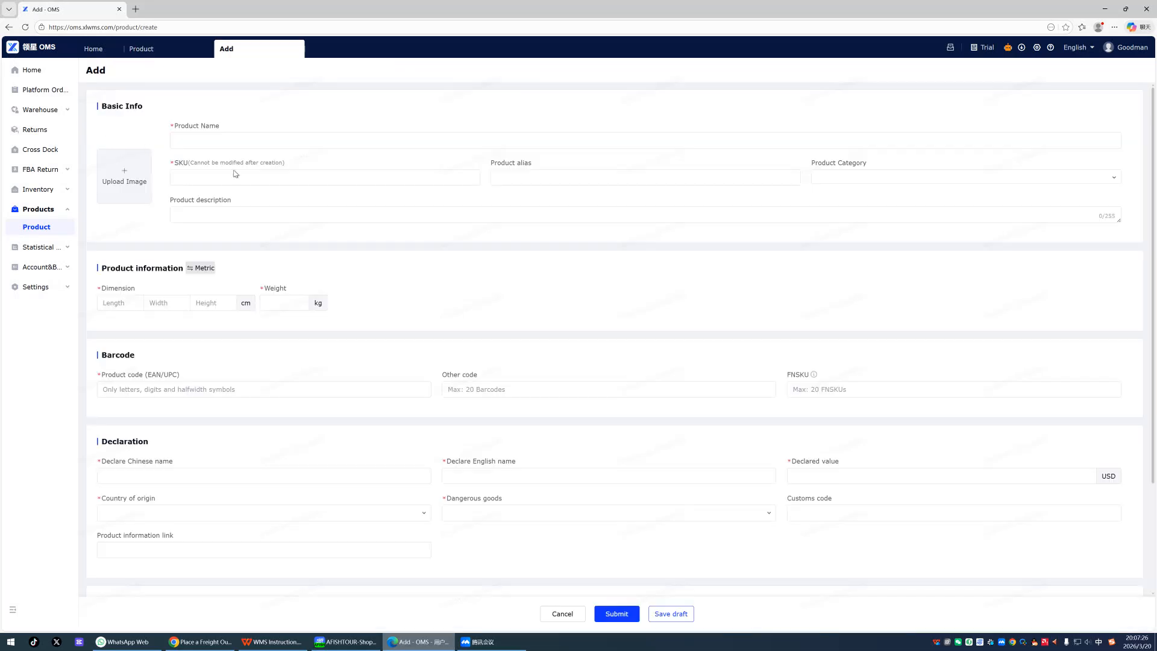
- Review the Enter Product Details requirements in the WMS instructions document in WPS
{"action": "left_click", "coordinate": [232, 139]}
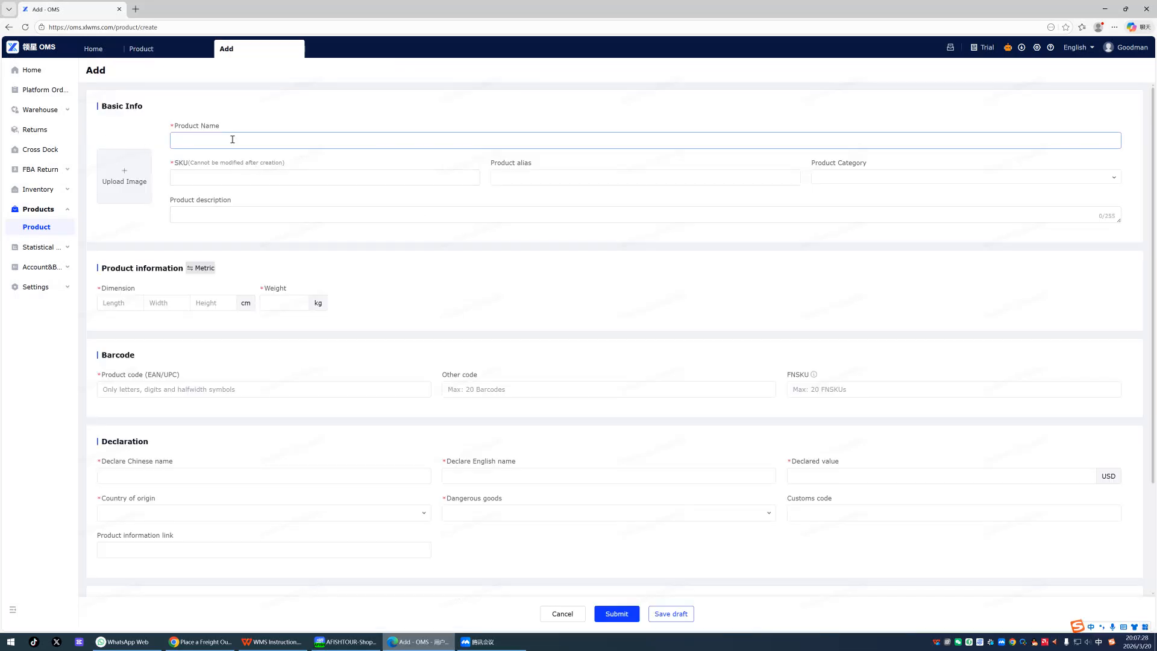
{"action": "key", "text": "alt+Tab"}
{"action": "scroll", "coordinate": [467, 297], "scroll_direction": "down", "scroll_amount": 2}
{"action": "scroll", "coordinate": [467, 297], "scroll_direction": "down", "scroll_amount": 1}
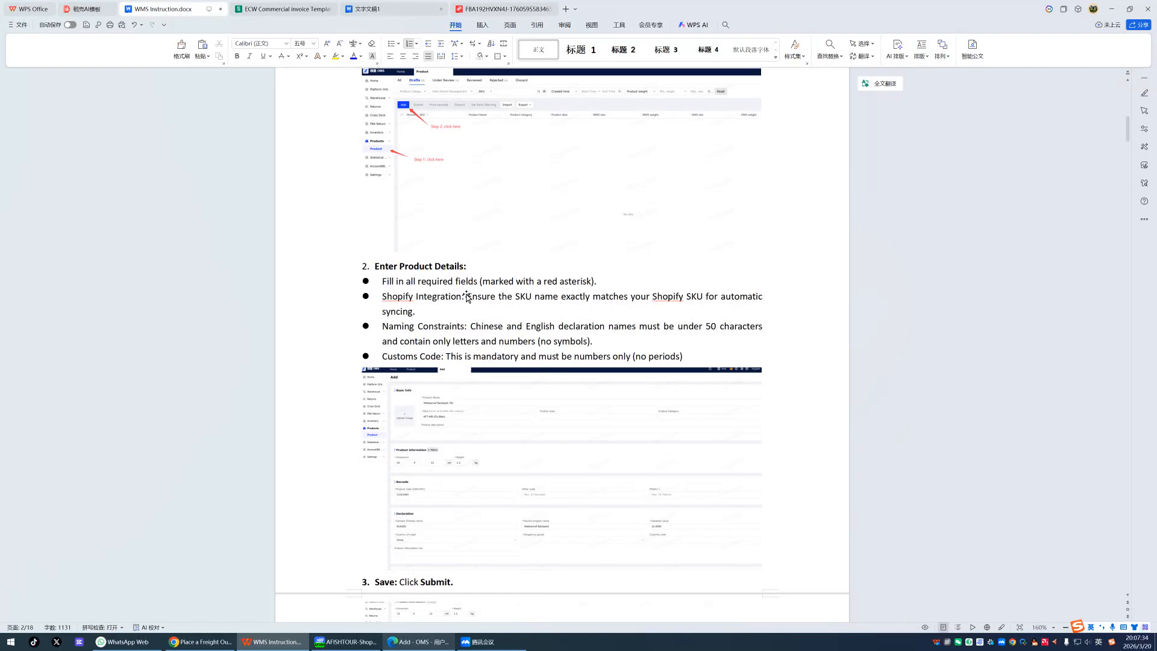
{"action": "scroll", "coordinate": [483, 277], "scroll_direction": "down", "scroll_amount": 1}
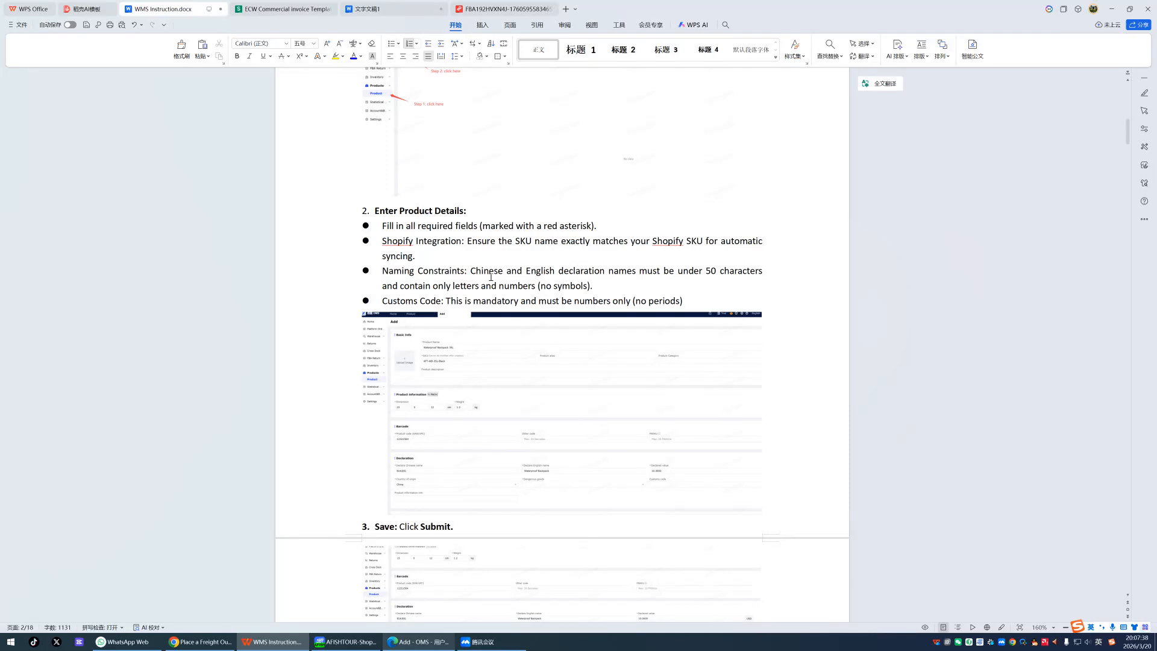
- Return to the OMS product form and enter Backpack as the product name
{"action": "key", "text": "alt+Tab"}
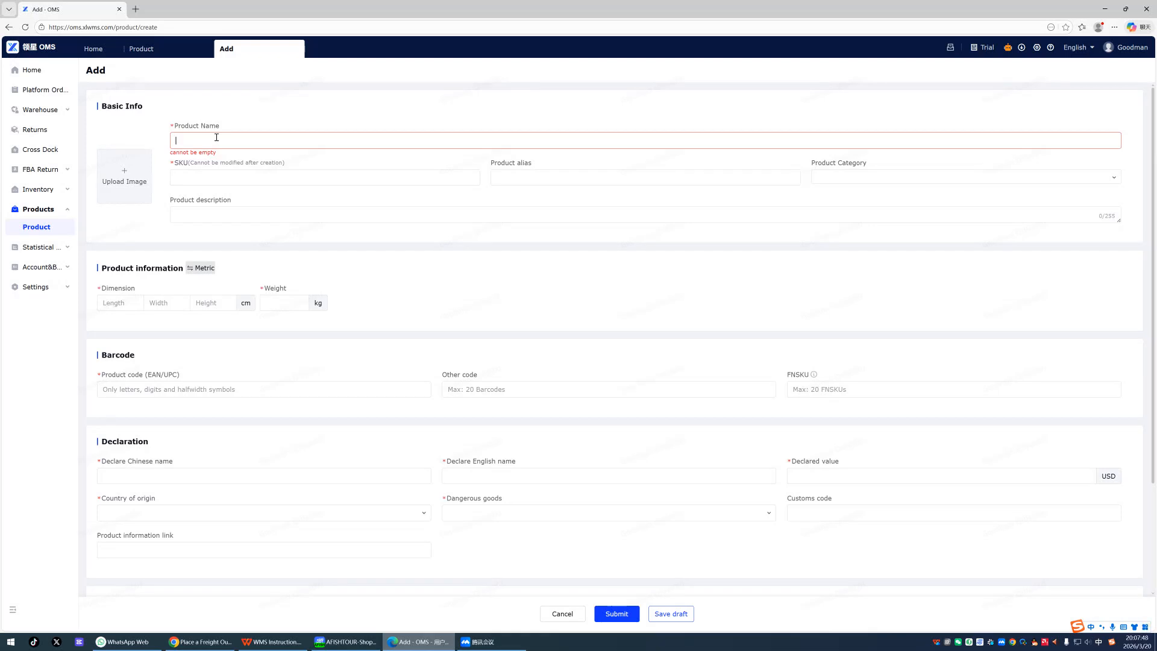
{"action": "type", "text": "Ba"}
{"action": "key", "text": "shift"}
{"action": "type", "text": "ckPack"}
- Check the Shopify SKU matching and naming rules in the instructions document against the form's SKU field
{"action": "left_click", "coordinate": [215, 177]}
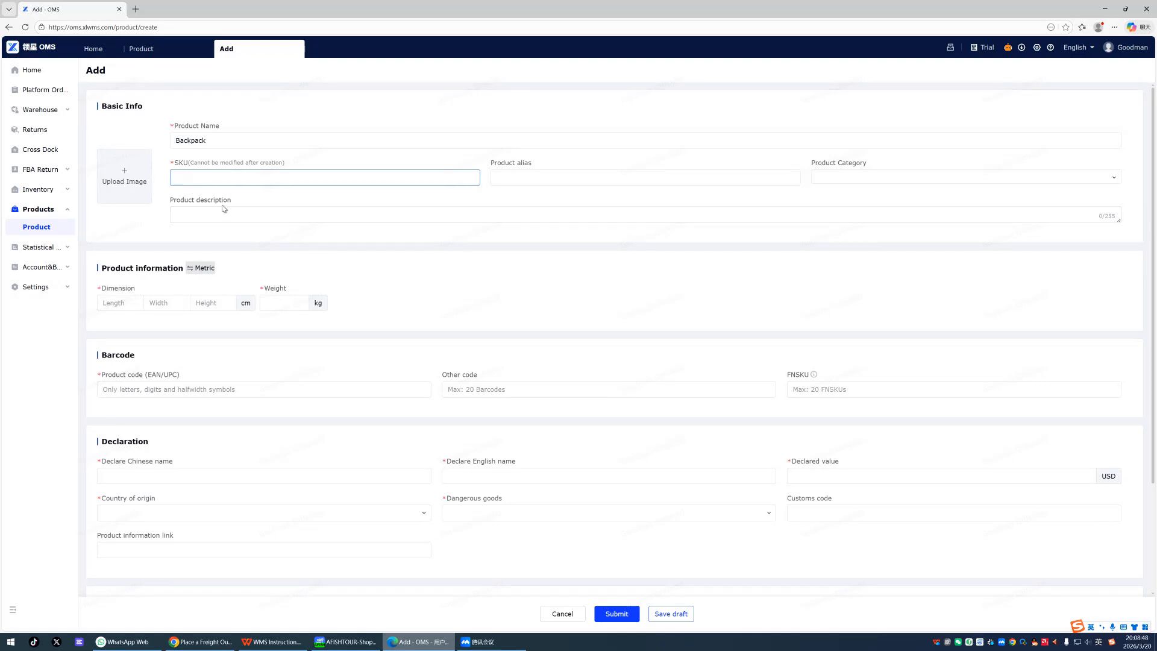
{"action": "key", "text": "alt+Tab"}
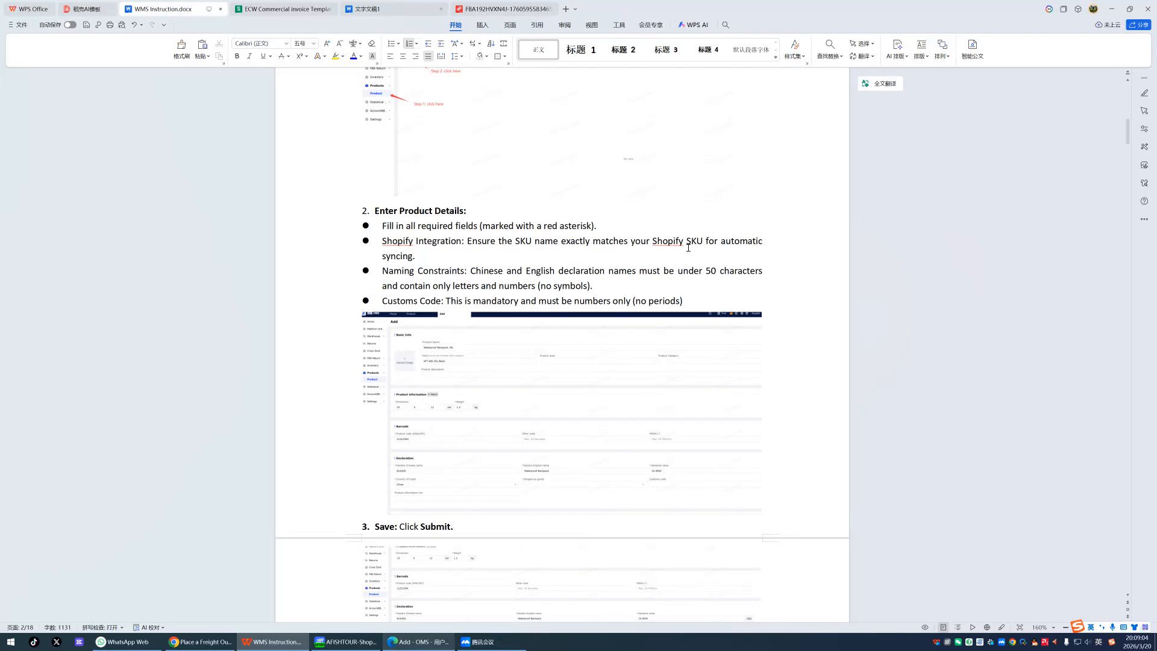
{"action": "key", "text": "alt+Tab"}
{"action": "key", "text": "alt+Tab"}
{"action": "scroll", "coordinate": [505, 274], "scroll_direction": "down", "scroll_amount": 1}
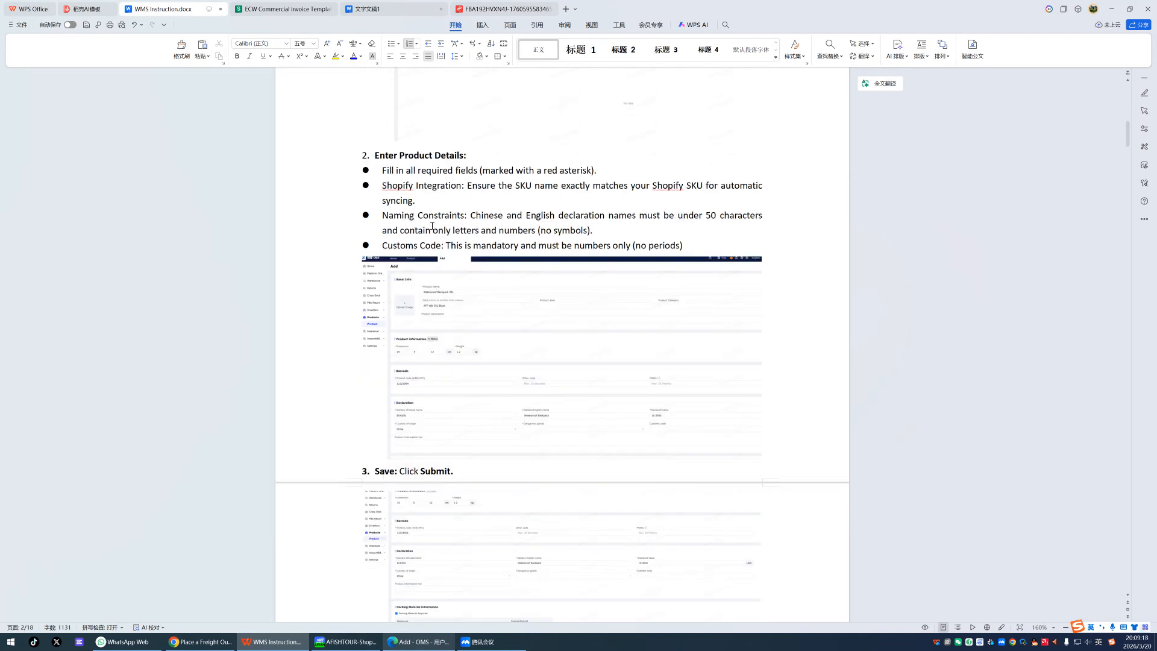
- Examine the Chinese and English declaration name fields in the OMS product form's Declaration section
{"action": "key", "text": "alt+Tab"}
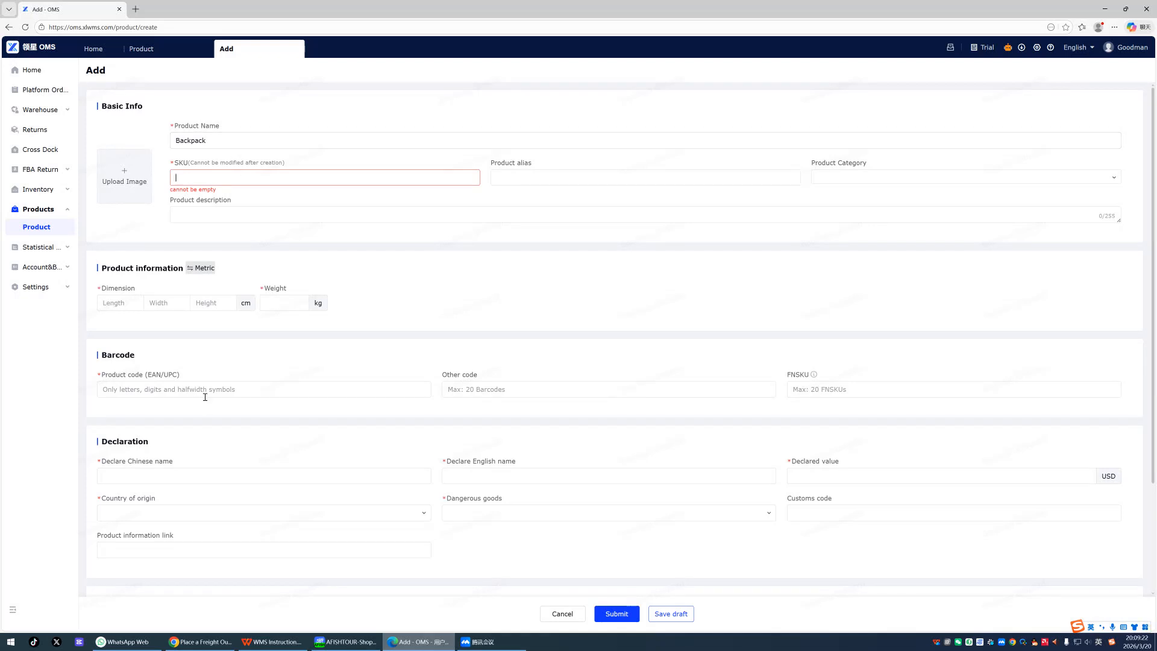
{"action": "scroll", "coordinate": [203, 393], "scroll_direction": "down", "scroll_amount": 1}
{"action": "left_click", "coordinate": [217, 432]}
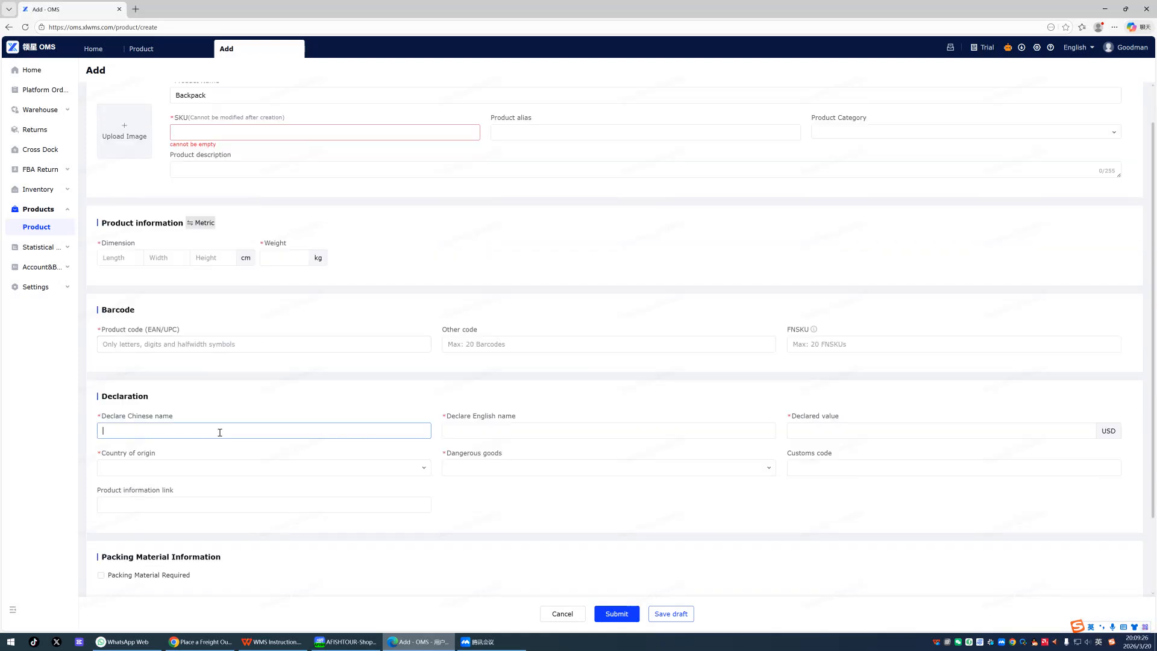
{"action": "scroll", "coordinate": [220, 432], "scroll_direction": "down", "scroll_amount": 2}
{"action": "left_click", "coordinate": [491, 338]}
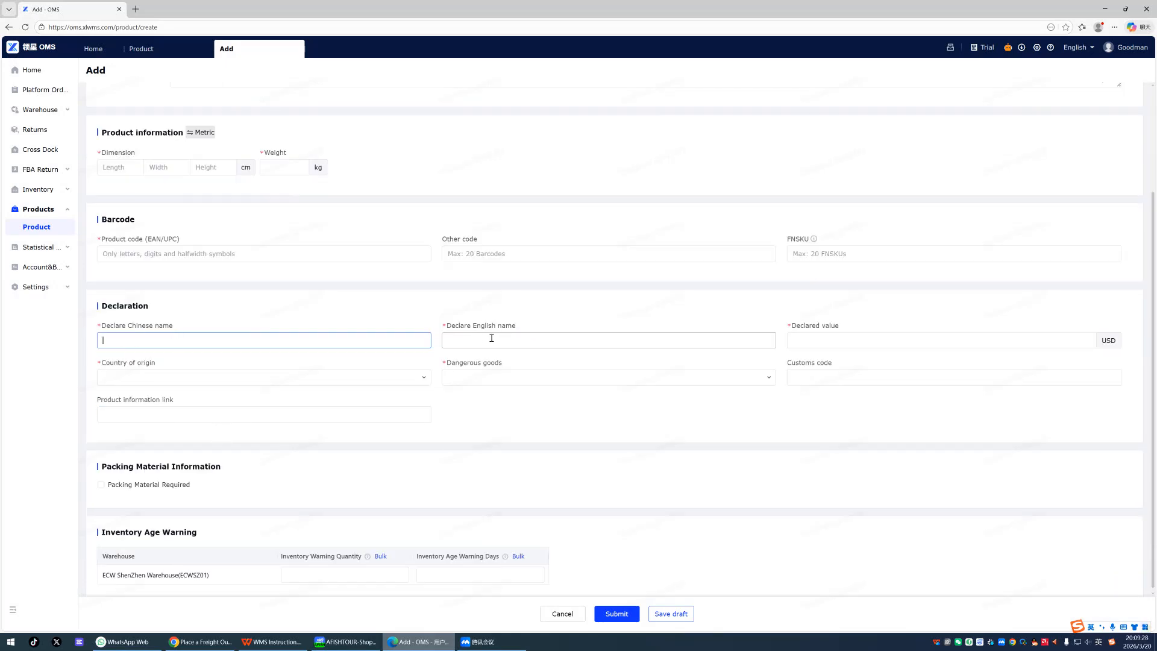
- Check the customs code rule in the instructions document and locate the Customs code field in the OMS form
{"action": "key", "text": "alt+Tab"}
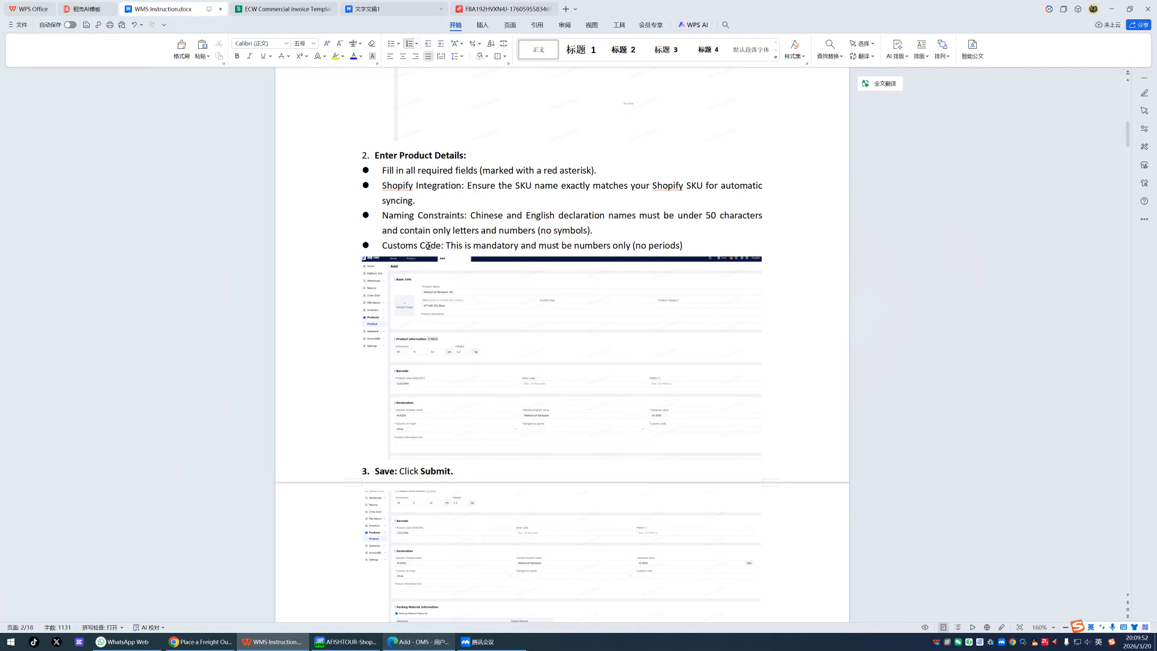
{"action": "left_click", "coordinate": [417, 245]}
{"action": "key", "text": "alt+Tab"}
{"action": "left_click", "coordinate": [817, 377]}
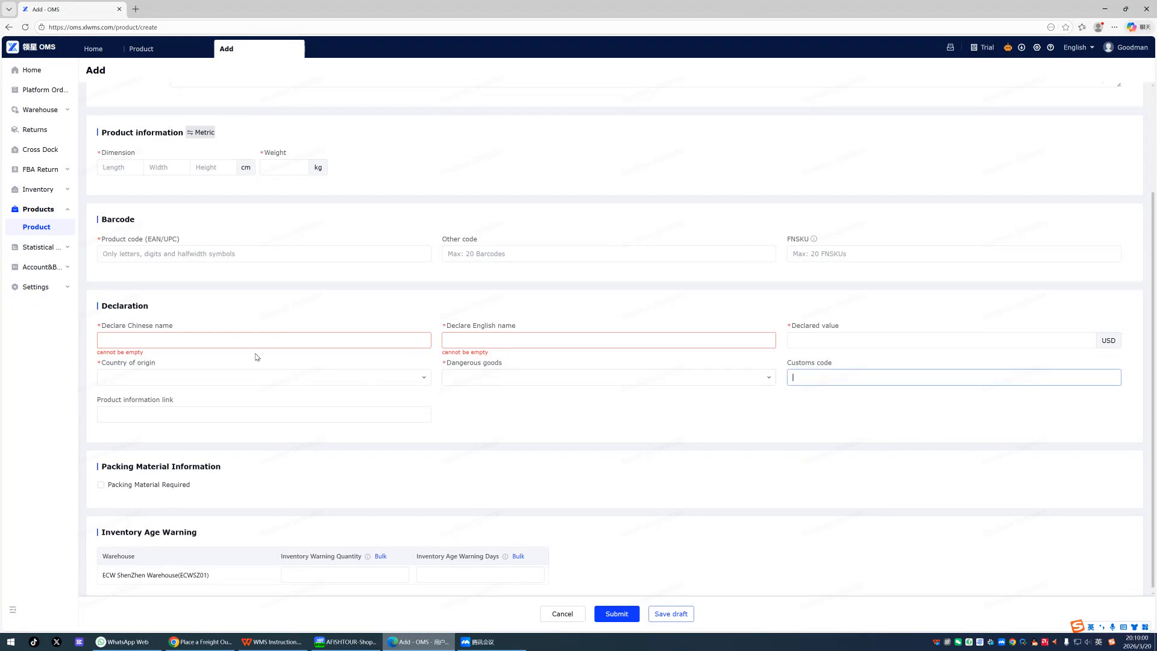
- Enter ECWBP01 as the SKU of the Backpack product
{"action": "scroll", "coordinate": [258, 356], "scroll_direction": "up", "scroll_amount": 3}
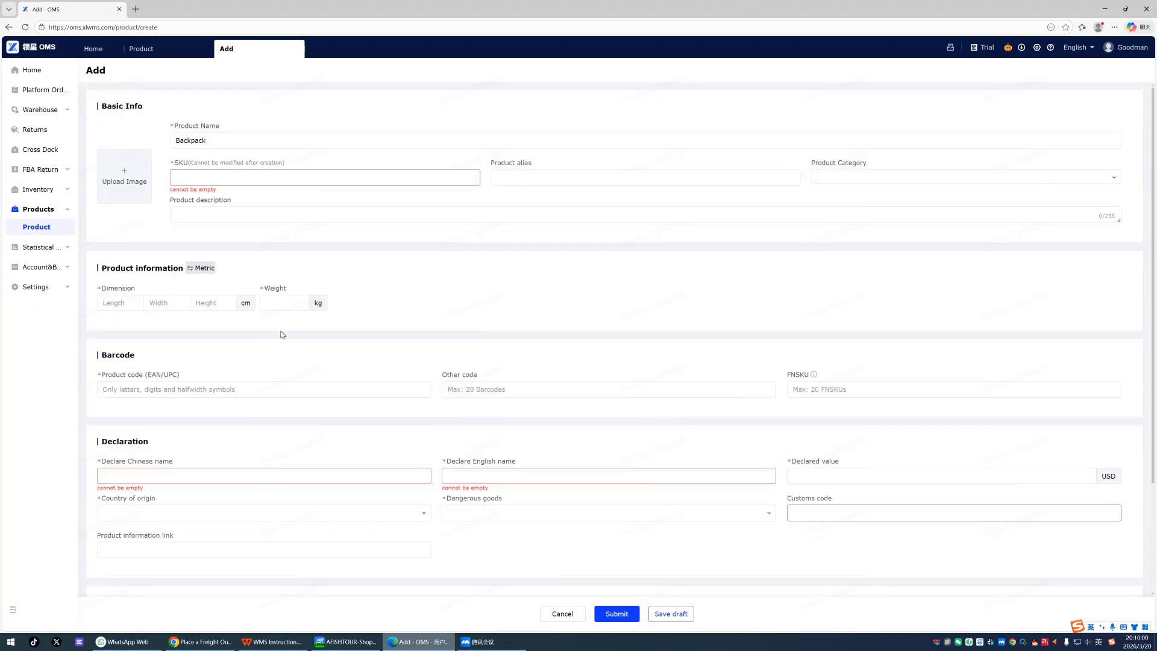
{"action": "left_click", "coordinate": [228, 176]}
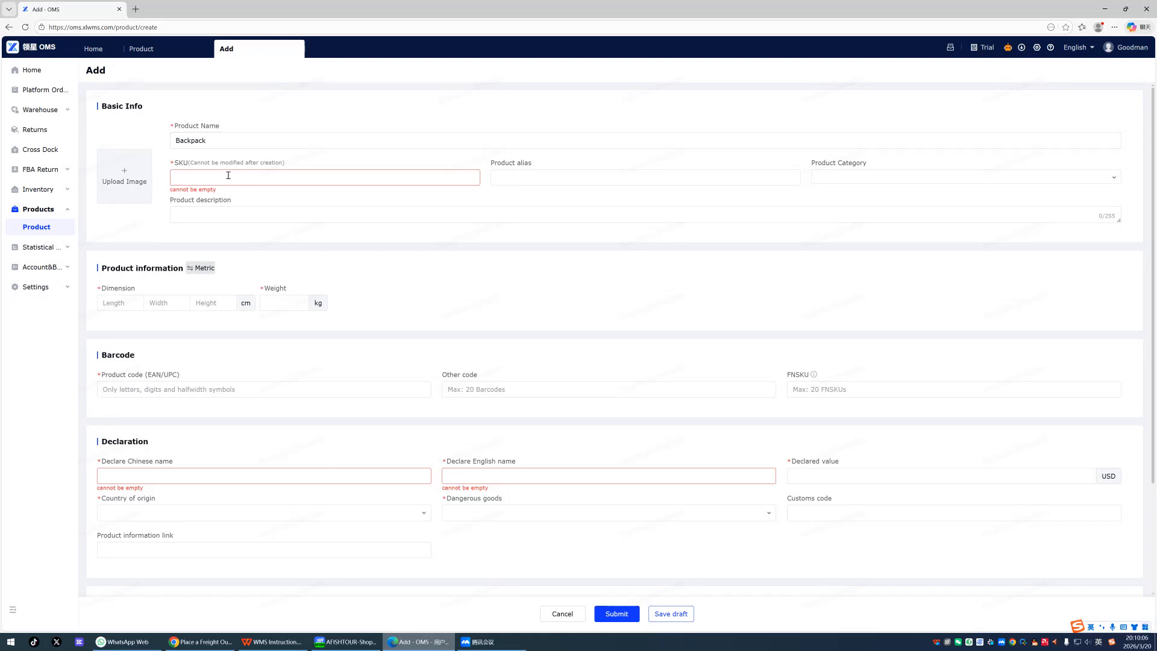
{"action": "type", "text": "EC"}
{"action": "type", "text": "W"}
{"action": "type", "text": "BA"}
{"action": "type", "text": "P"}
{"action": "type", "text": "01"}
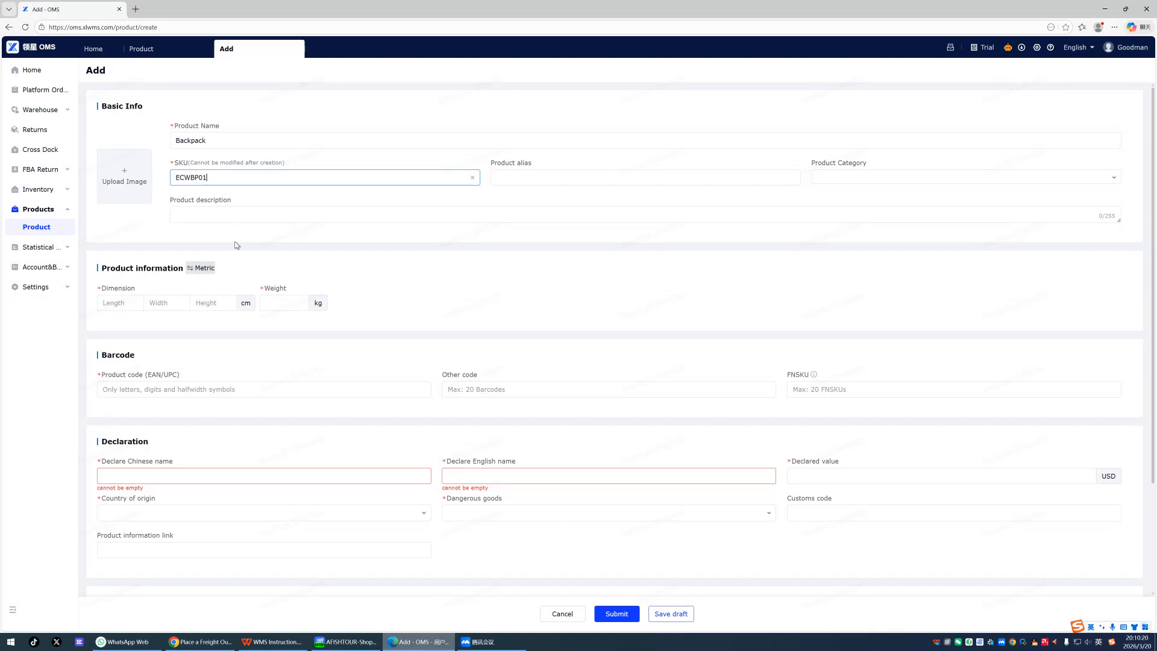
- Set the product's dimensions to 20 × 10 × 20 cm and its weight to 0.5 kg
{"action": "left_click", "coordinate": [115, 306]}
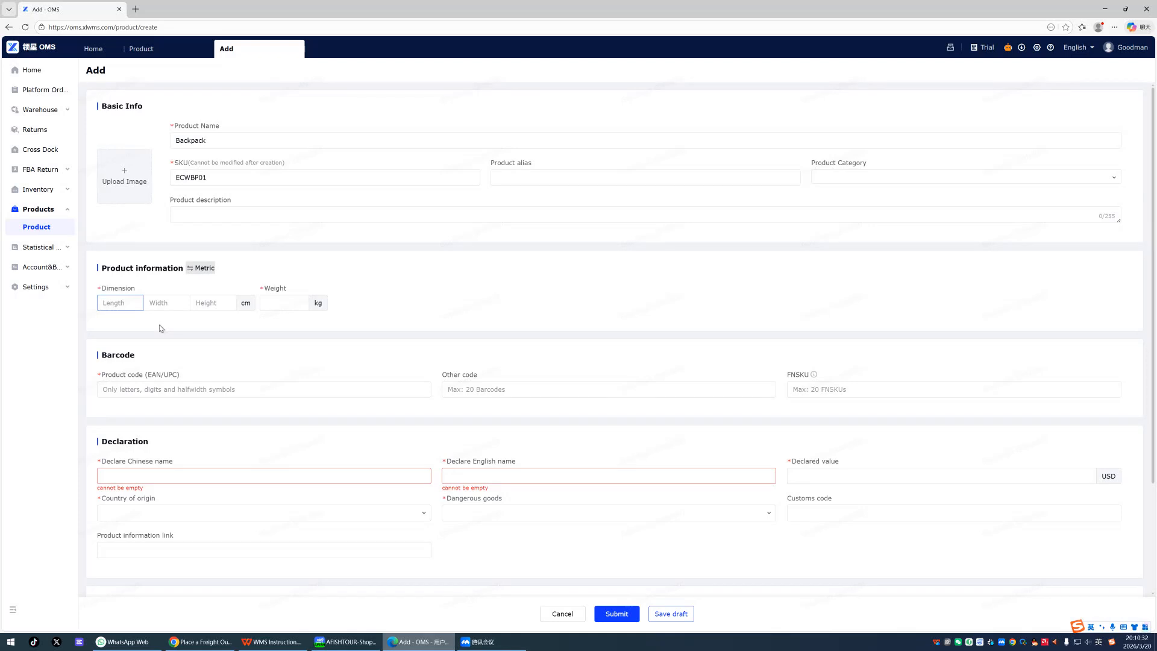
{"action": "type", "text": "20"}
{"action": "left_click", "coordinate": [169, 303]}
{"action": "type", "text": "10"}
{"action": "left_click", "coordinate": [214, 304]}
{"action": "type", "text": "20"}
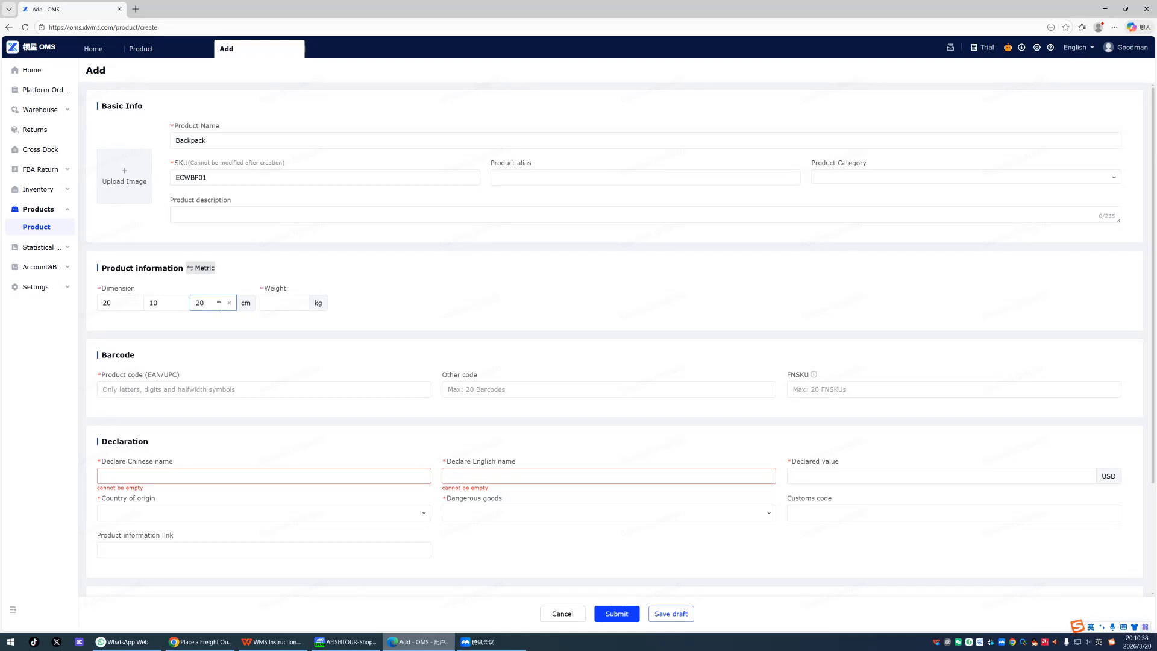
{"action": "left_click", "coordinate": [284, 301]}
{"action": "type", "text": "0.5"}
- Enter XXXXXXX as the product code (EAN/UPC) in the Barcode section
{"action": "left_click", "coordinate": [312, 401]}
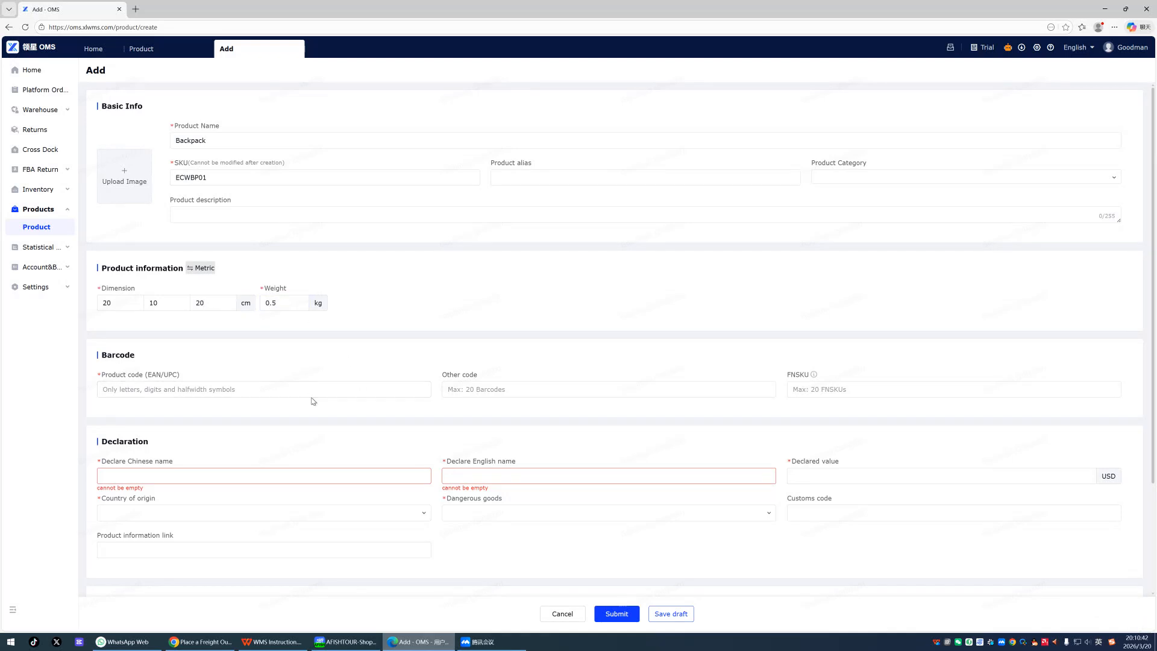
{"action": "left_click", "coordinate": [151, 393]}
{"action": "type", "text": "XXXXXXX"}
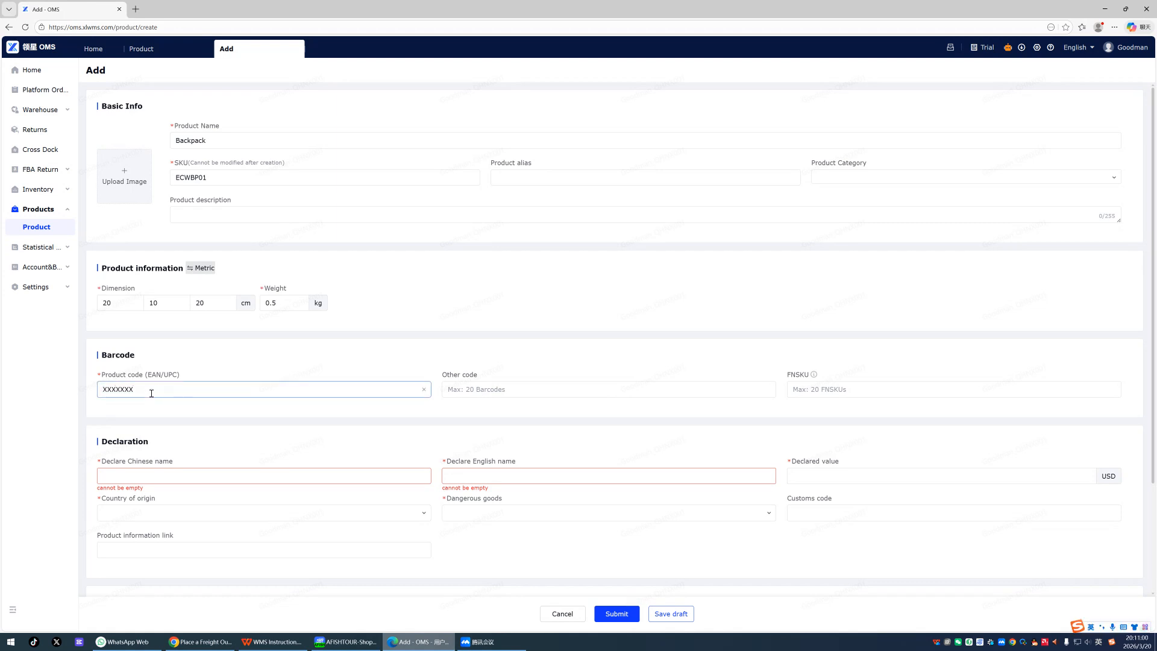
- Complete the product code as XXXXXXX0001 and enter 背包 as the declared Chinese name
{"action": "type", "text": "0001"}
{"action": "left_click", "coordinate": [159, 477]}
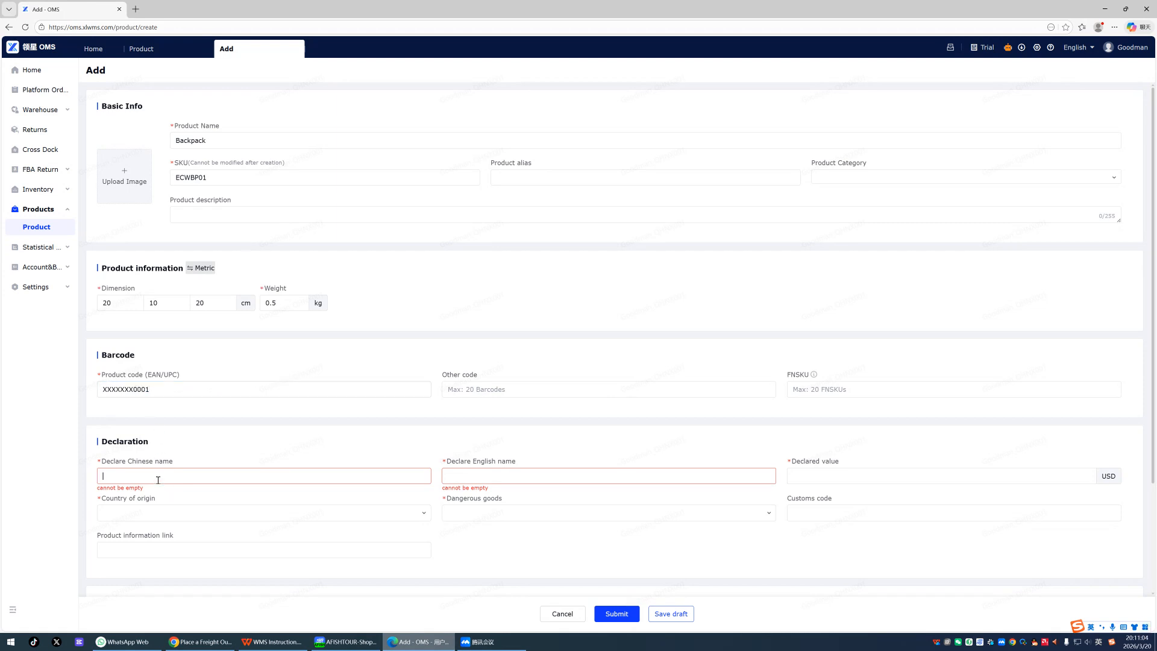
{"action": "scroll", "coordinate": [202, 422], "scroll_direction": "down", "scroll_amount": 2}
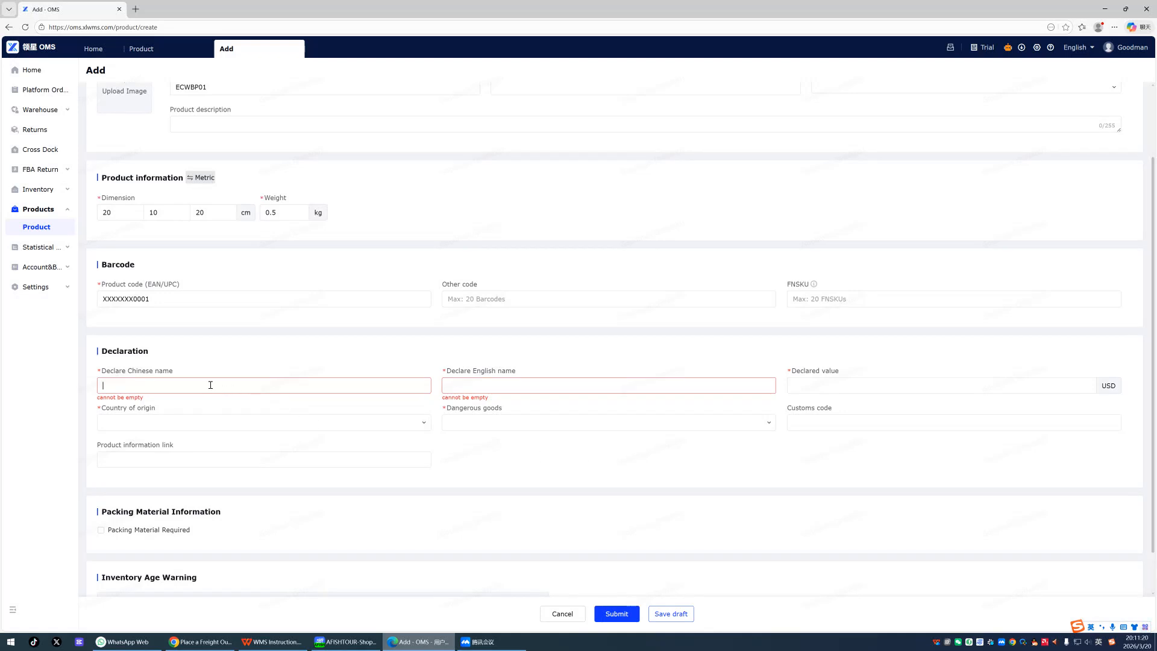
{"action": "type", "text": "beib"}
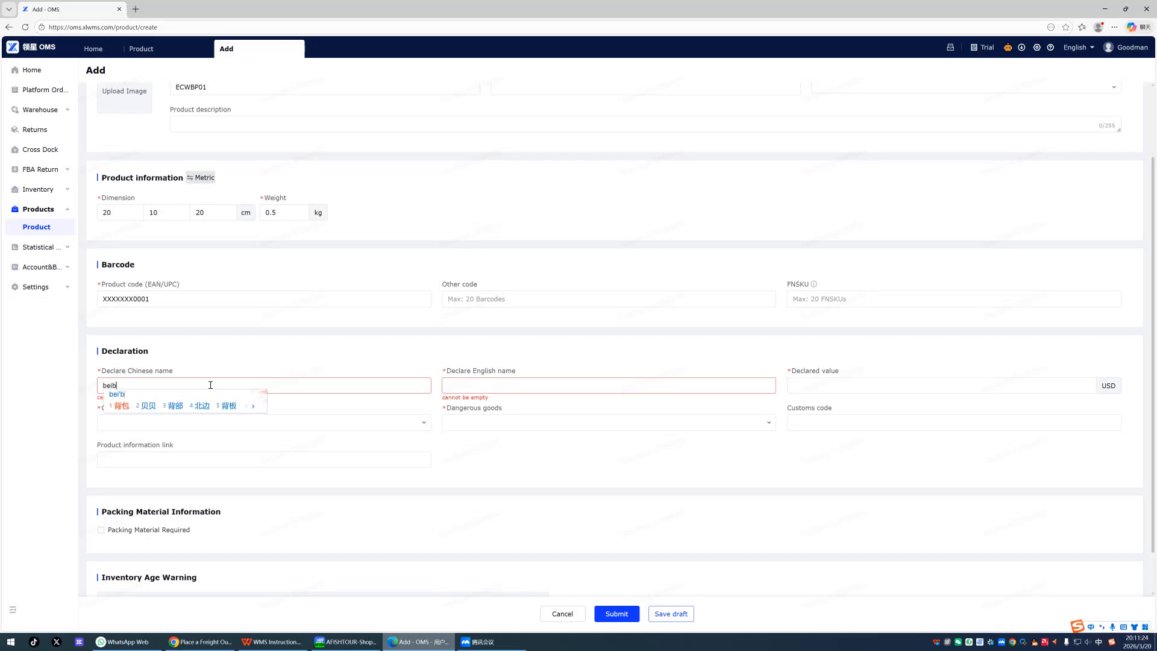
{"action": "key", "text": "space"}
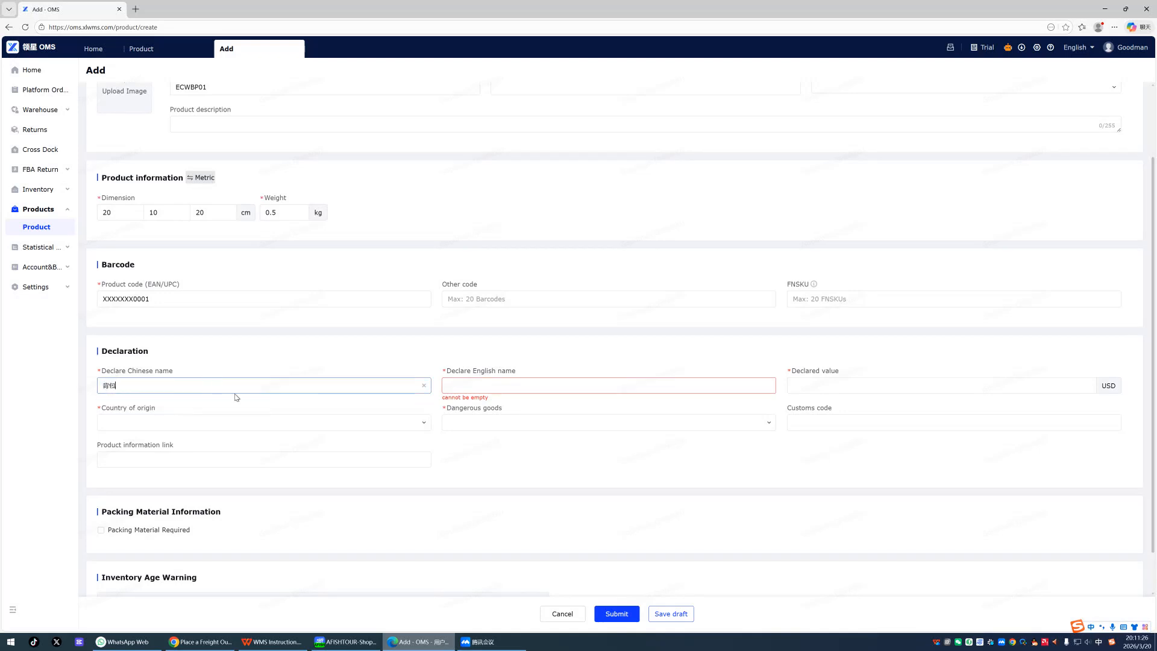
- Enter Backpack as the declared English name in the Declaration section
{"action": "scroll", "coordinate": [268, 399], "scroll_direction": "up", "scroll_amount": 2}
{"action": "scroll", "coordinate": [268, 400], "scroll_direction": "down", "scroll_amount": 1}
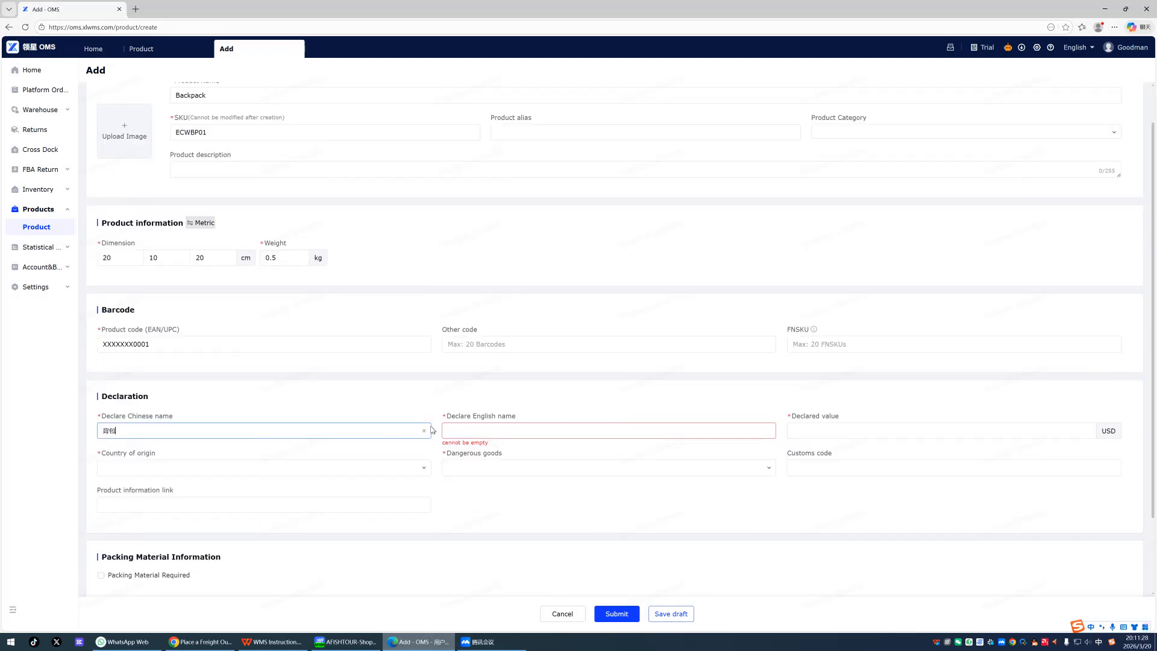
{"action": "left_click", "coordinate": [476, 429]}
{"action": "type", "text": "Backpack"}
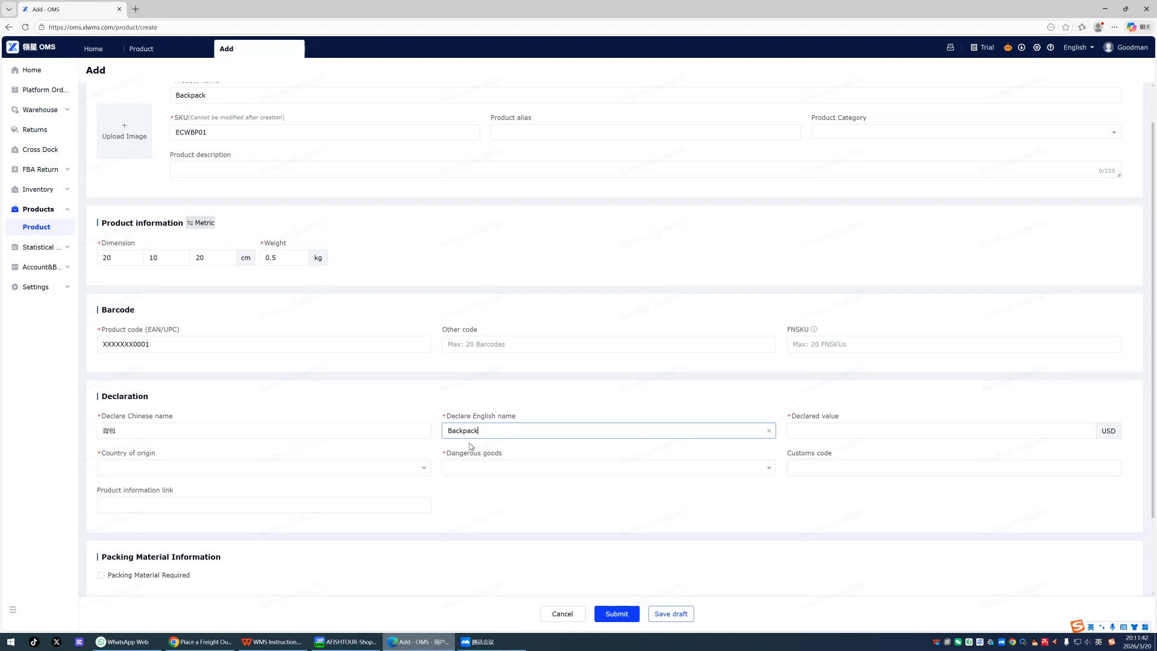
- Set the product's country of origin to China in the Declaration section
{"action": "scroll", "coordinate": [324, 364], "scroll_direction": "up", "scroll_amount": 1}
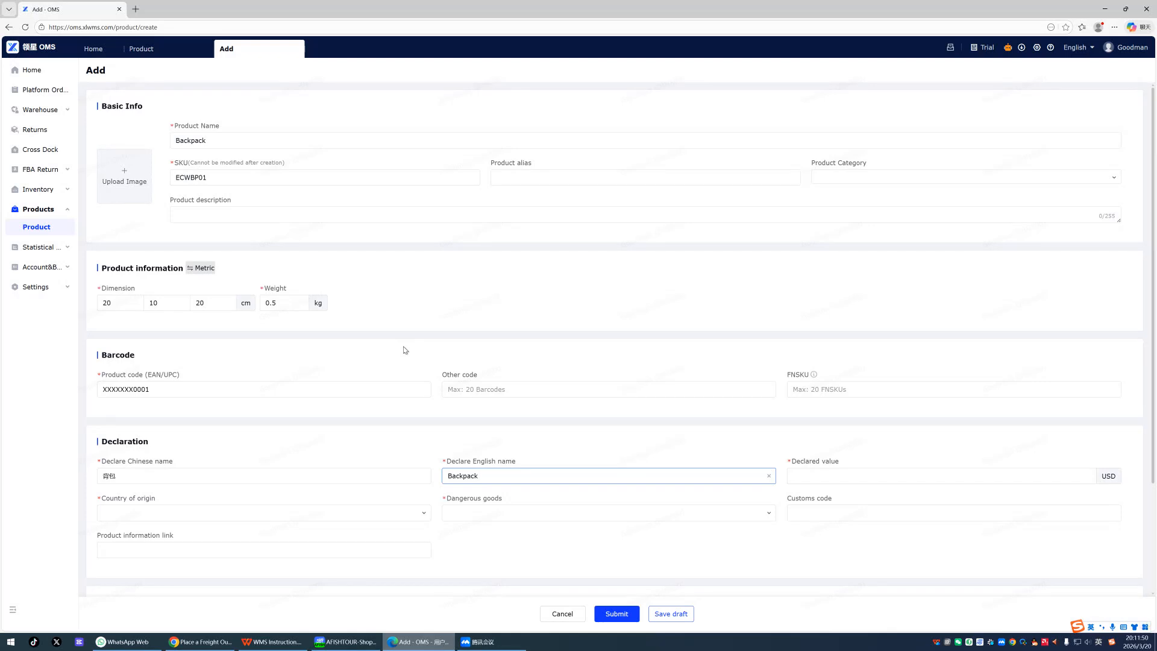
{"action": "scroll", "coordinate": [405, 349], "scroll_direction": "down", "scroll_amount": 1}
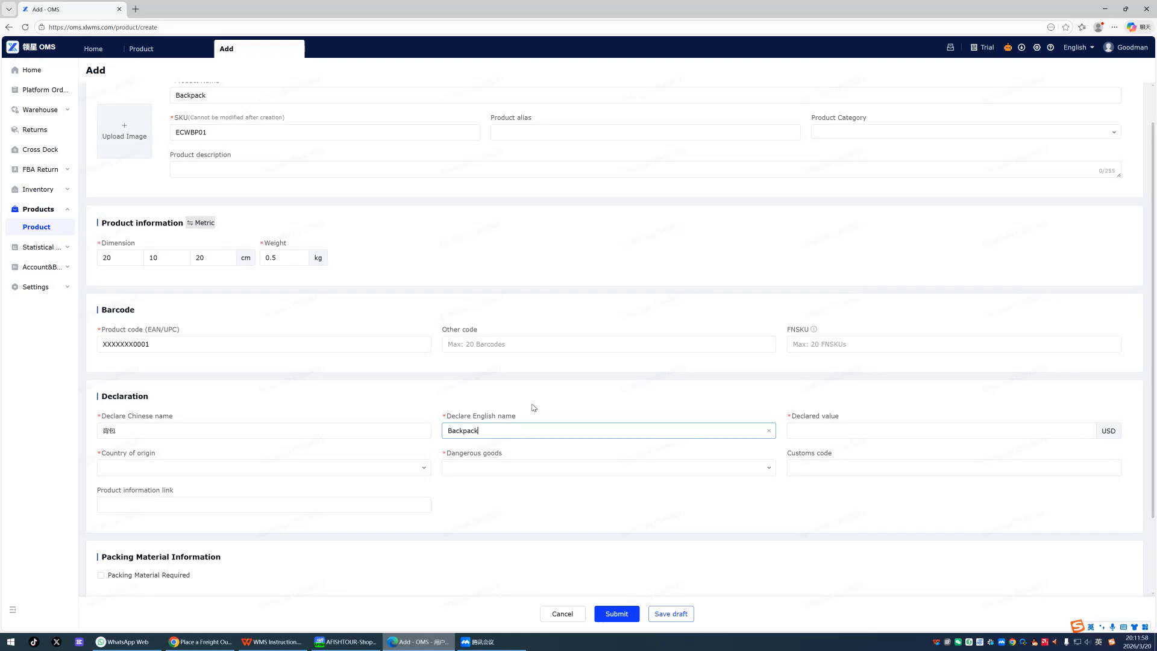
{"action": "scroll", "coordinate": [534, 408], "scroll_direction": "down", "scroll_amount": 2}
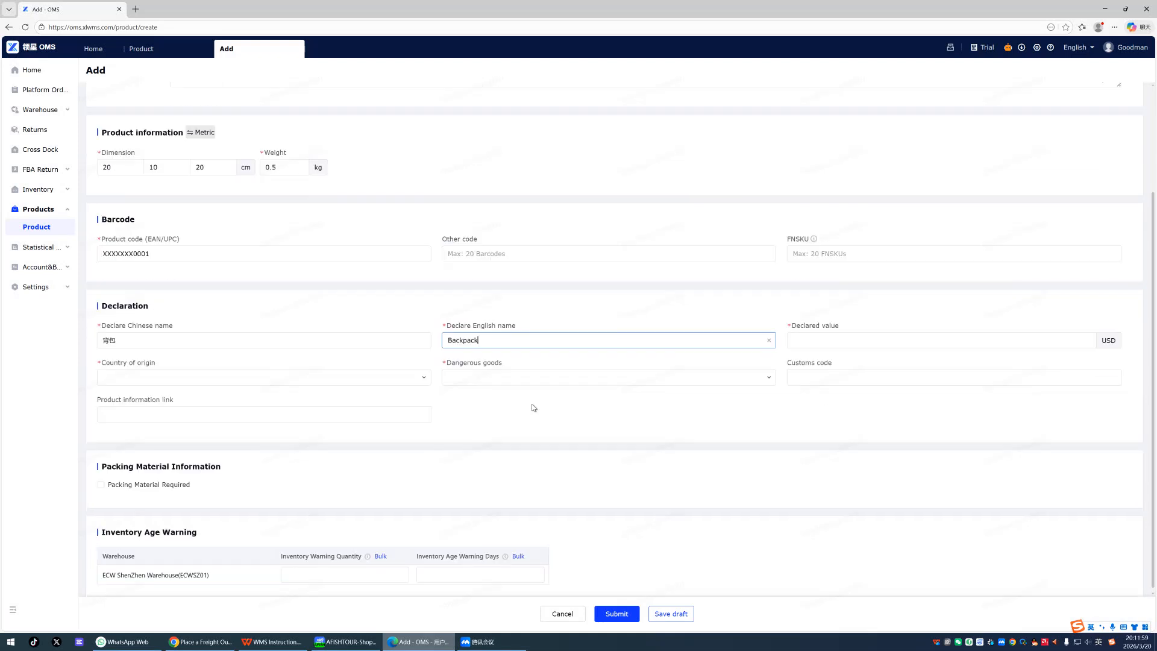
{"action": "left_click", "coordinate": [340, 381]}
{"action": "type", "text": "Chi"}
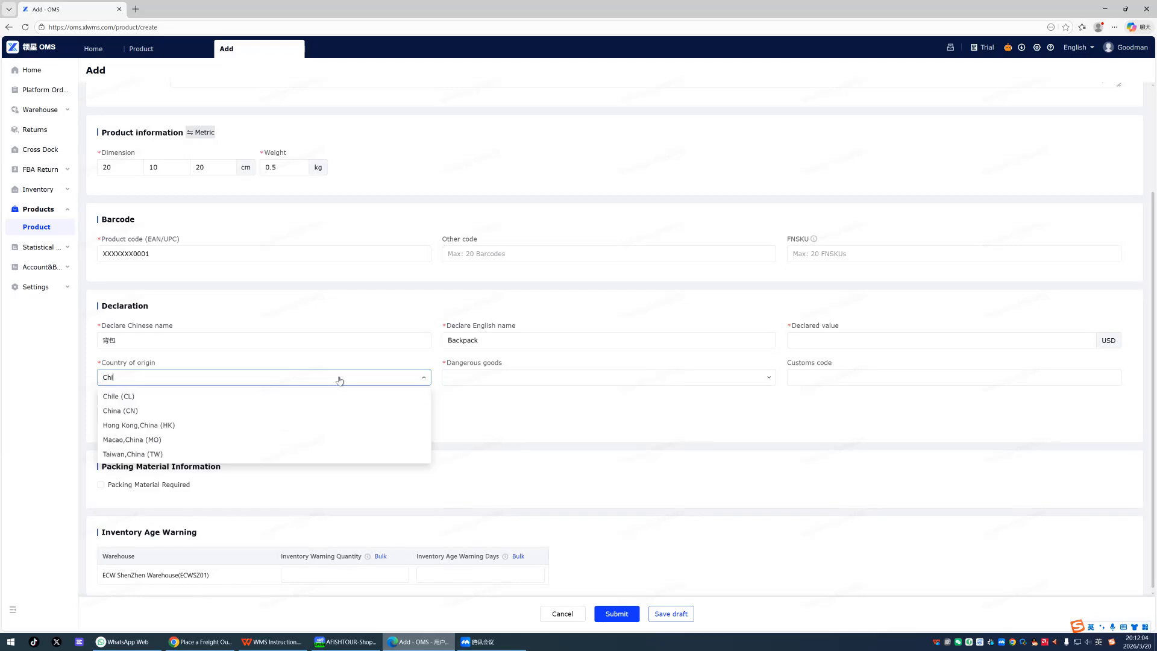
{"action": "left_click", "coordinate": [315, 412]}
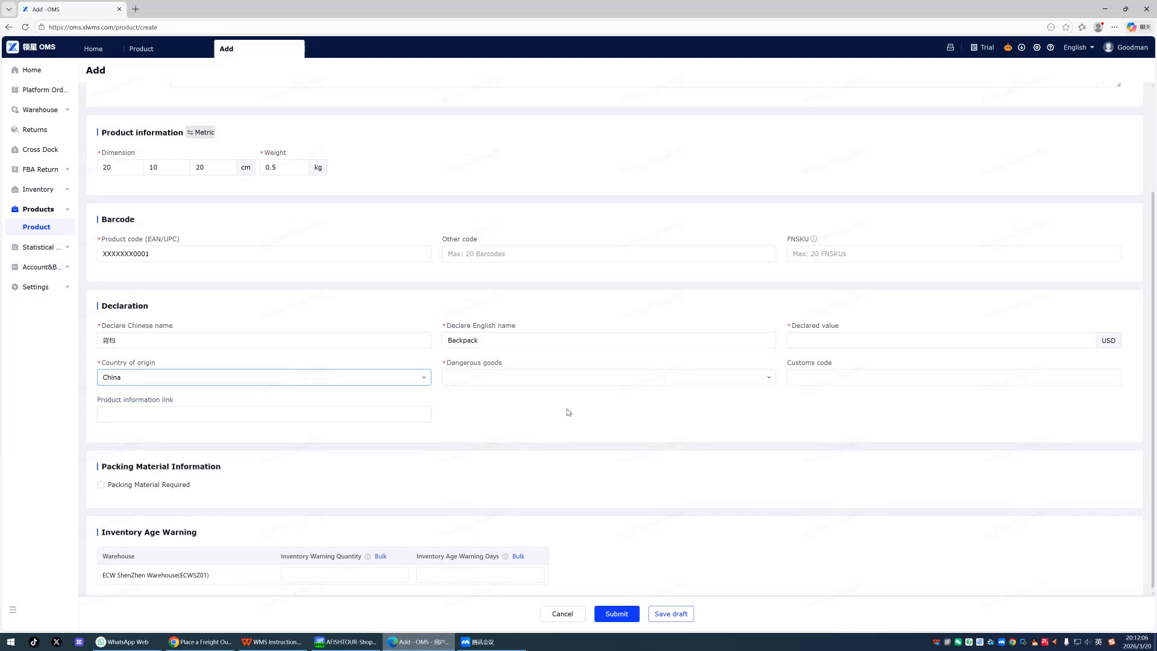
- Set the declared value to 10 USD and the dangerous goods type to General product
{"action": "left_click", "coordinate": [842, 339]}
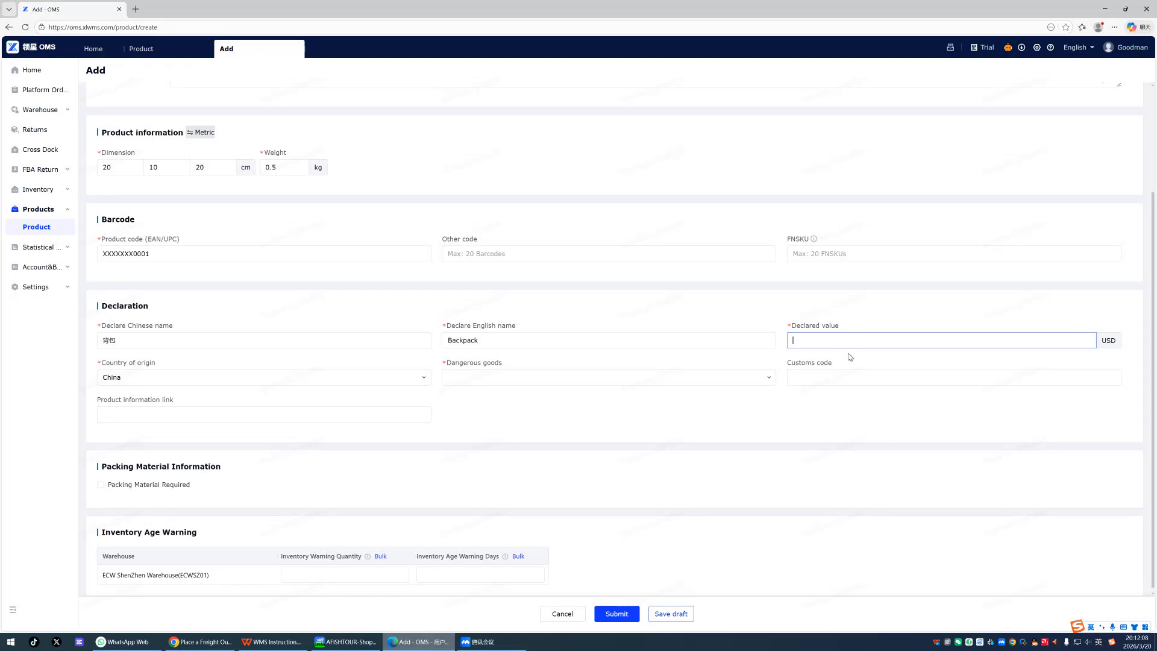
{"action": "type", "text": "10"}
{"action": "left_click", "coordinate": [866, 409]}
{"action": "left_click", "coordinate": [593, 379]}
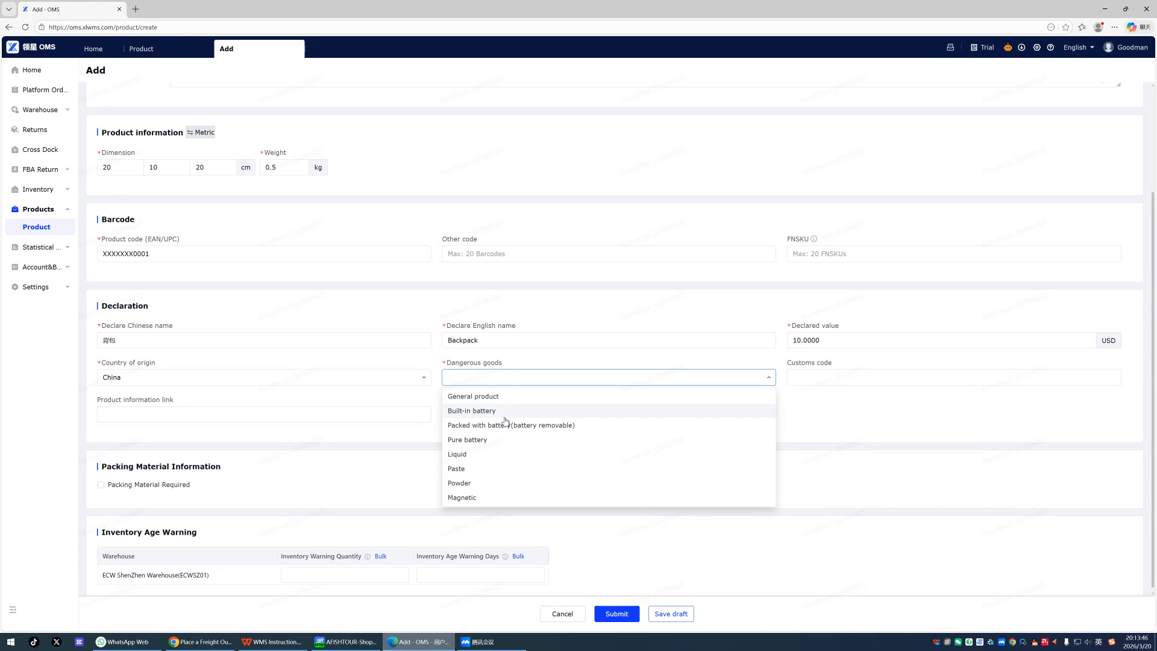
{"action": "left_click", "coordinate": [503, 397]}
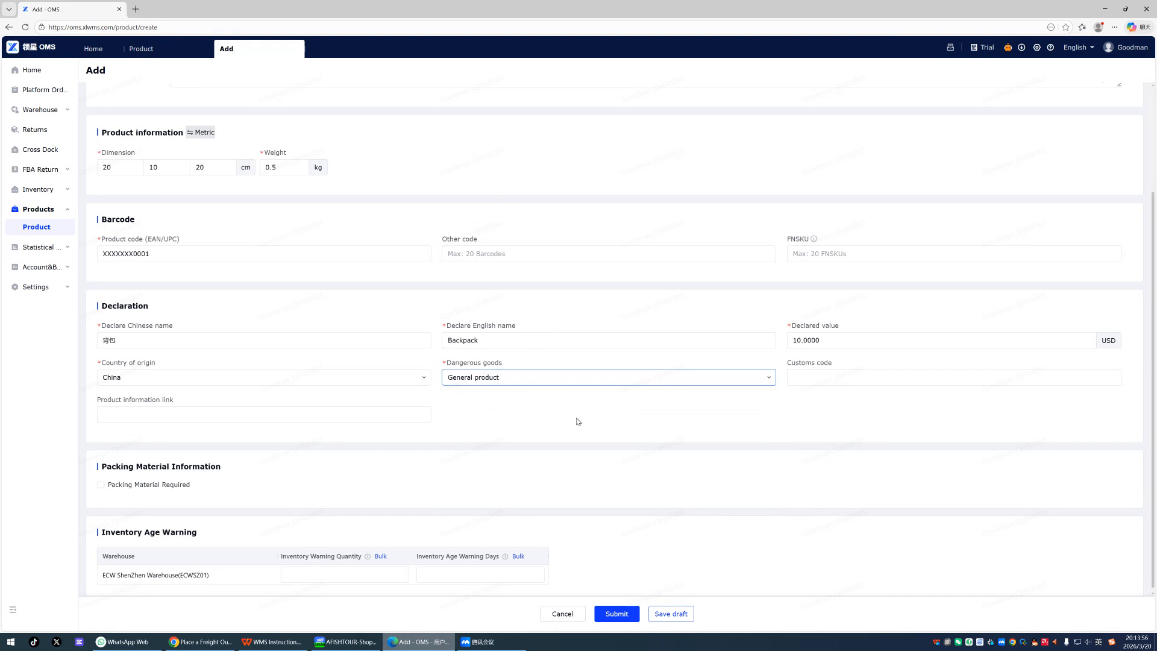
{"action": "left_click", "coordinate": [809, 378]}
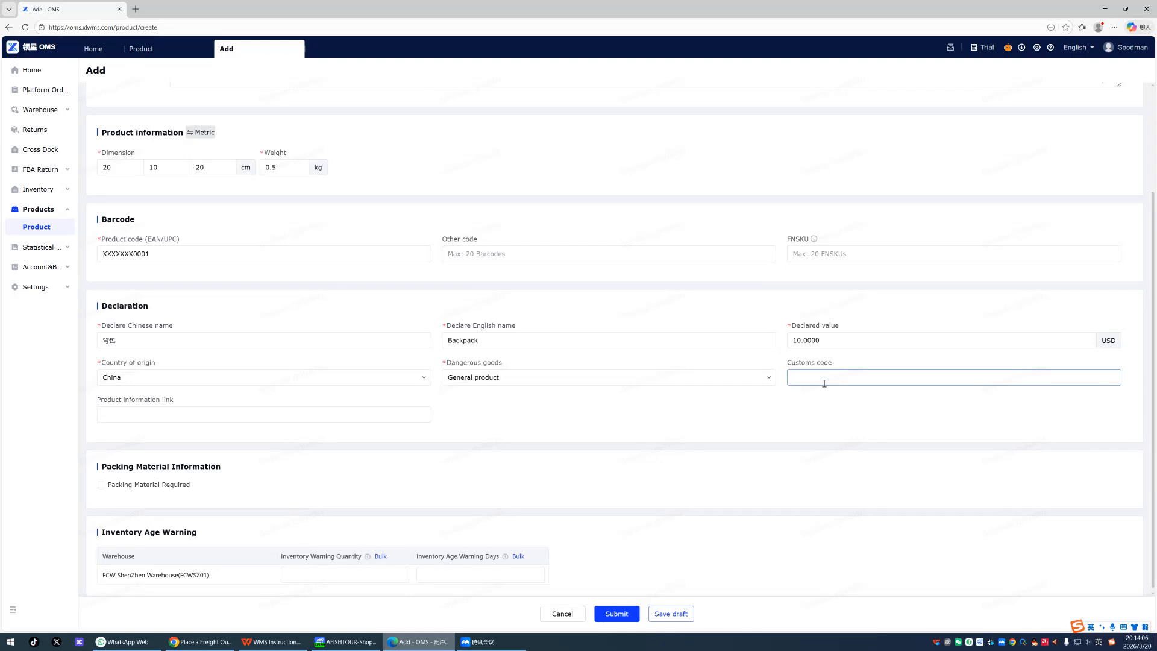
{"action": "scroll", "coordinate": [825, 384], "scroll_direction": "down", "scroll_amount": 1}
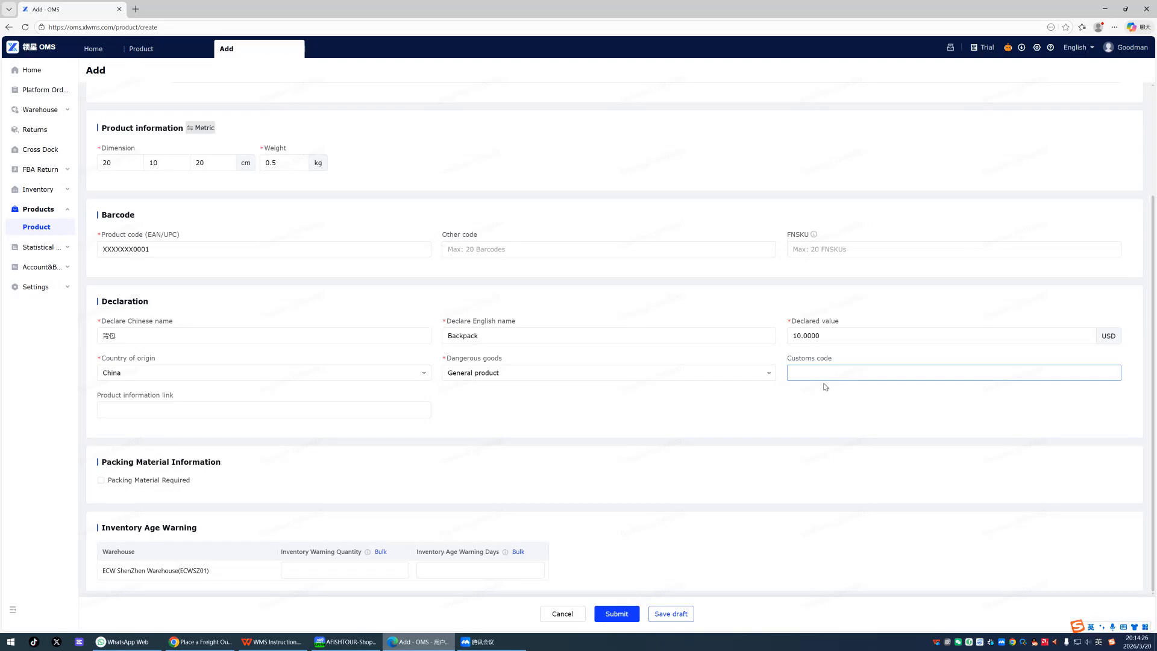
{"action": "left_click", "coordinate": [400, 482]}
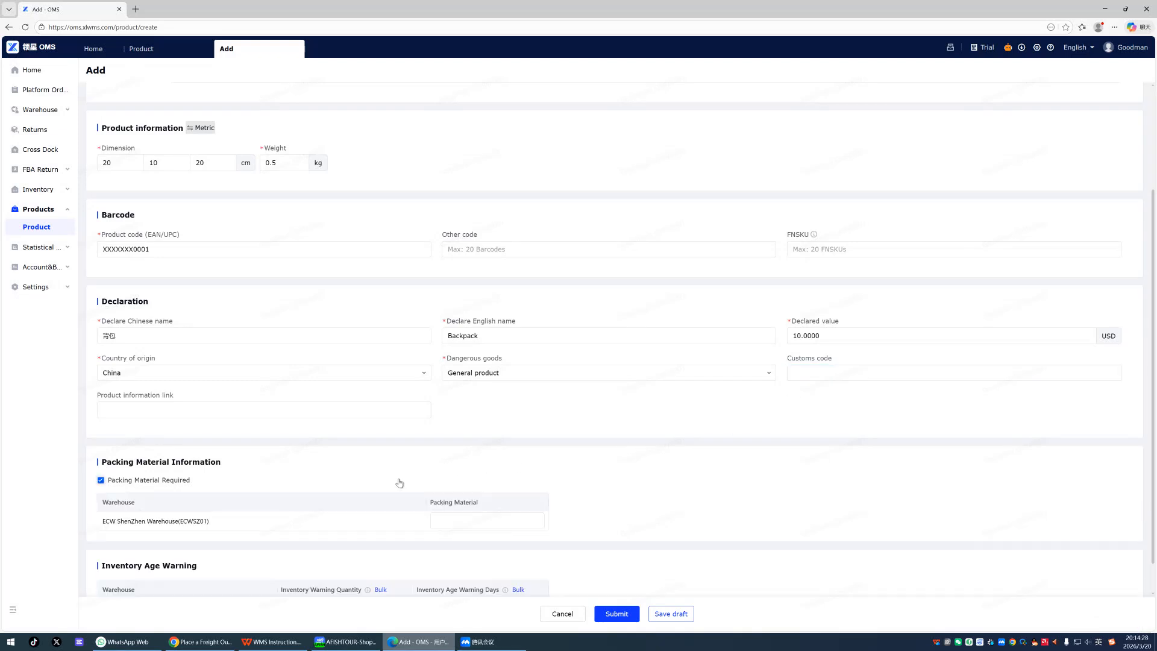
{"action": "left_click", "coordinate": [400, 483]}
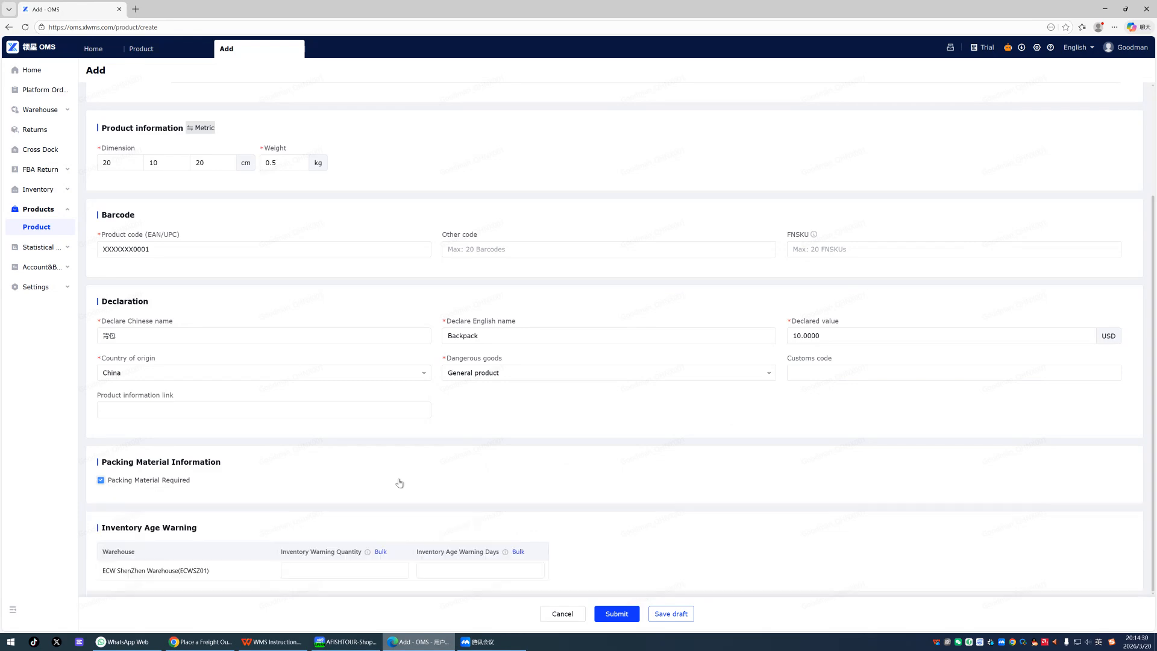
{"action": "scroll", "coordinate": [400, 482], "scroll_direction": "up", "scroll_amount": 2}
{"action": "scroll", "coordinate": [400, 482], "scroll_direction": "down", "scroll_amount": 3}
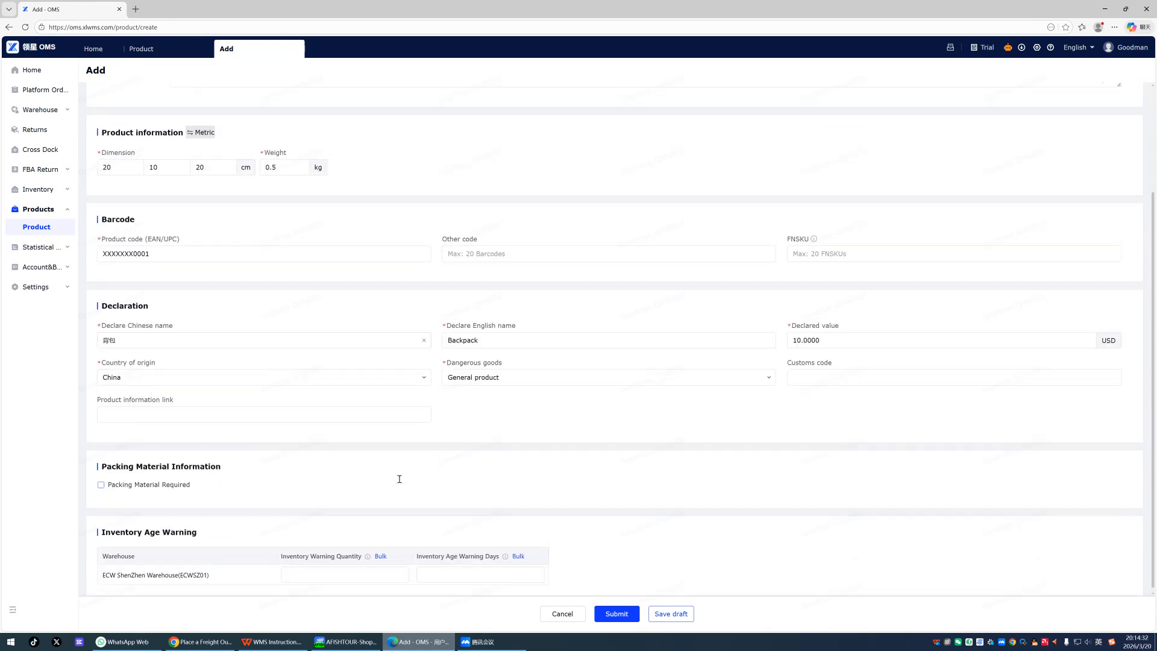
{"action": "scroll", "coordinate": [313, 467], "scroll_direction": "up", "scroll_amount": 2}
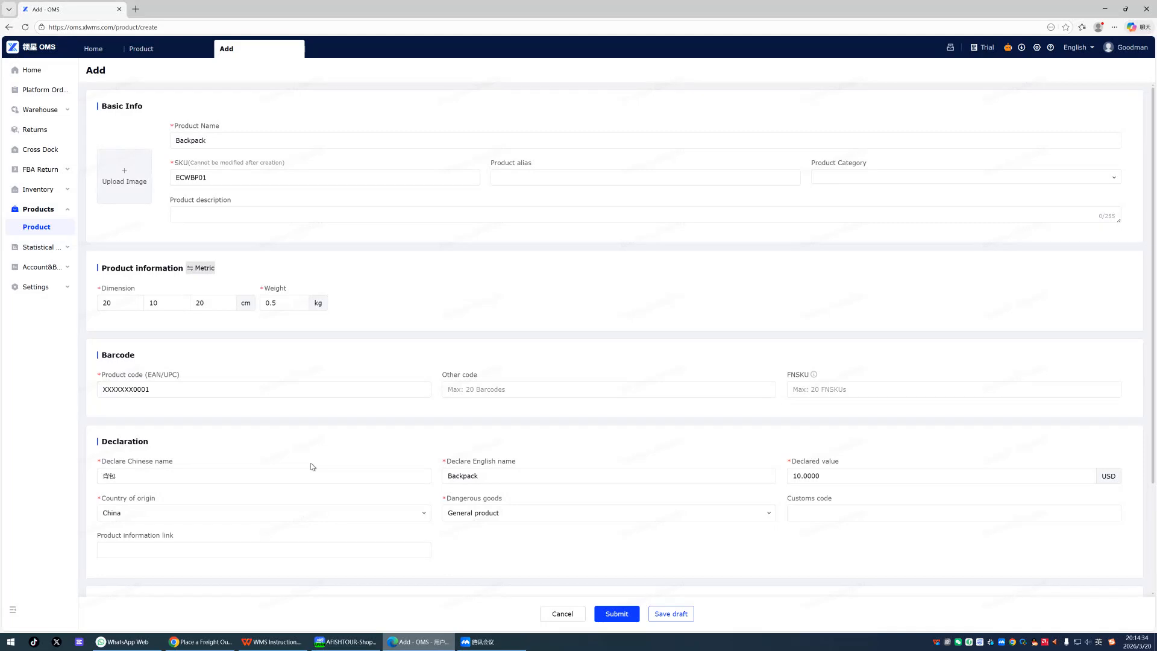
{"action": "scroll", "coordinate": [313, 467], "scroll_direction": "down", "scroll_amount": 2}
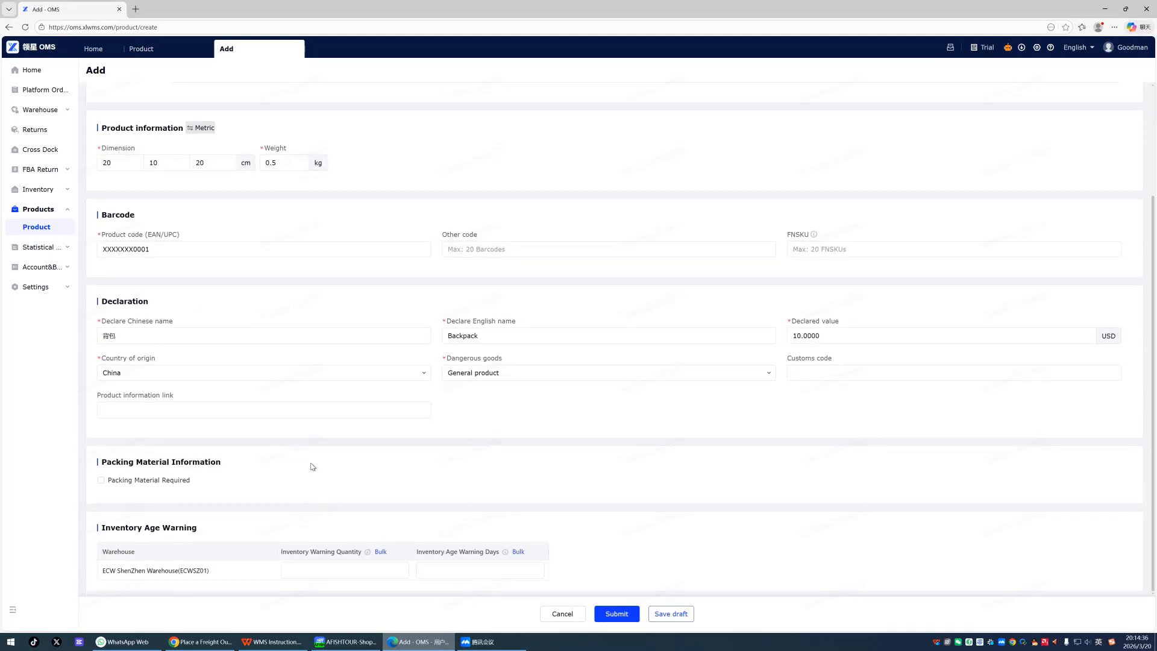
- Look up the packing materials available for ECW ShenZhen Warehouse, and leave the packing material requirement switched off
{"action": "left_click", "coordinate": [163, 483]}
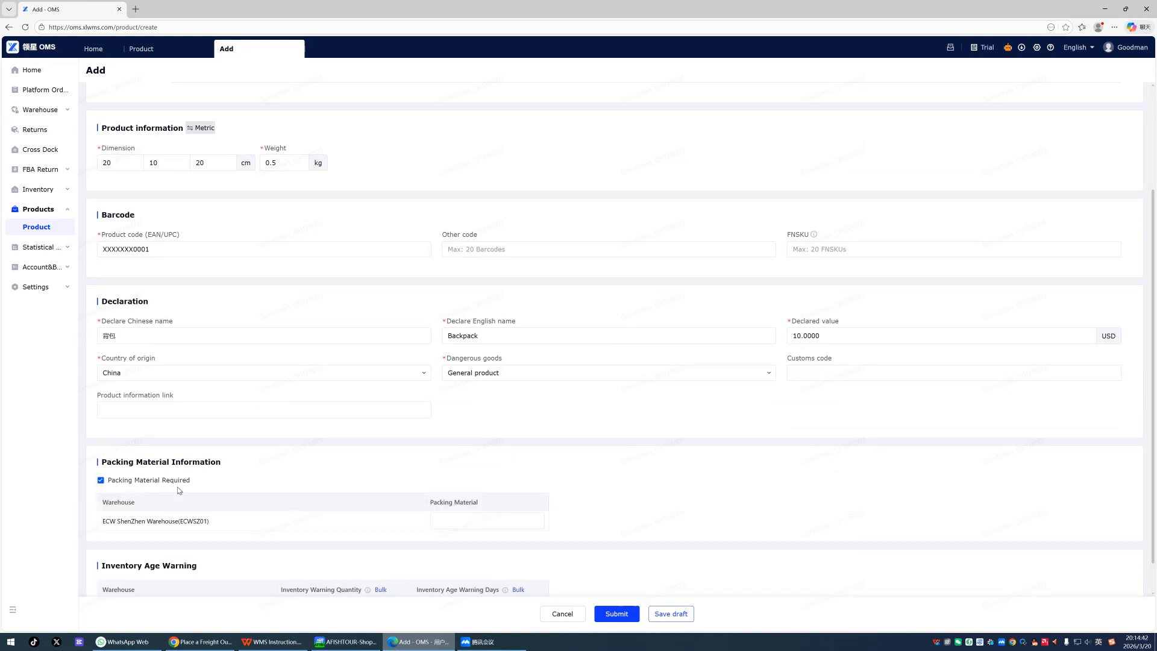
{"action": "left_click", "coordinate": [483, 523]}
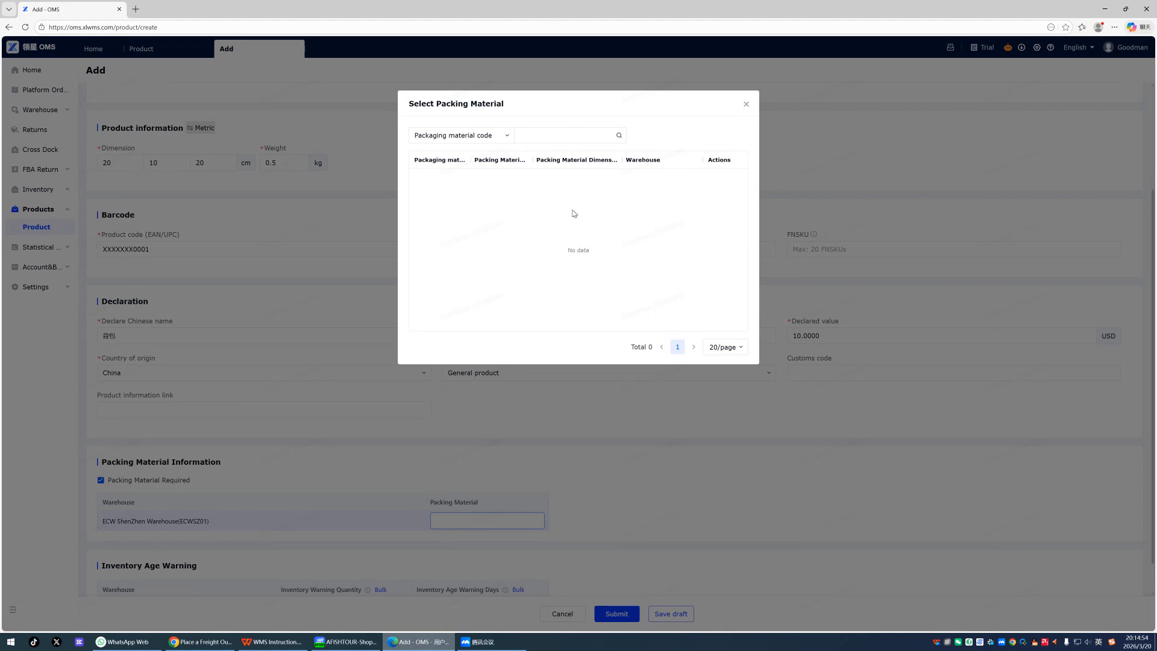
{"action": "left_click", "coordinate": [748, 105]}
{"action": "scroll", "coordinate": [398, 394], "scroll_direction": "down", "scroll_amount": 1}
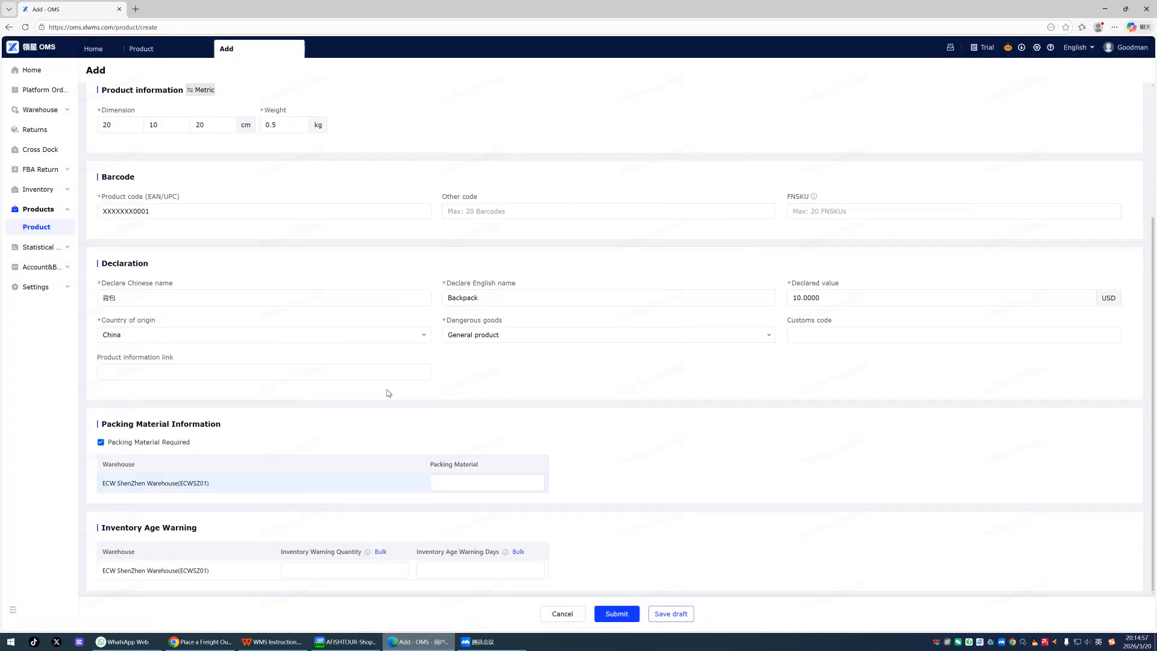
{"action": "left_click", "coordinate": [100, 443]}
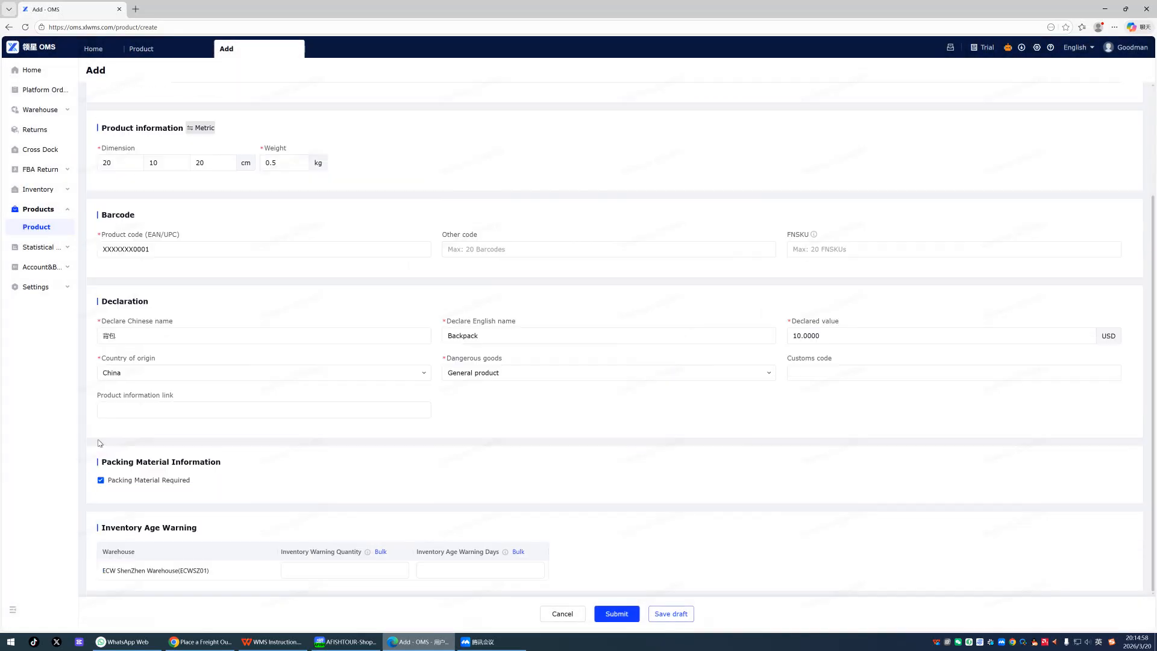
- Examine the inventory warning quantity setting for ECW ShenZhen Warehouse and review the product details in the form
{"action": "left_click", "coordinate": [319, 572]}
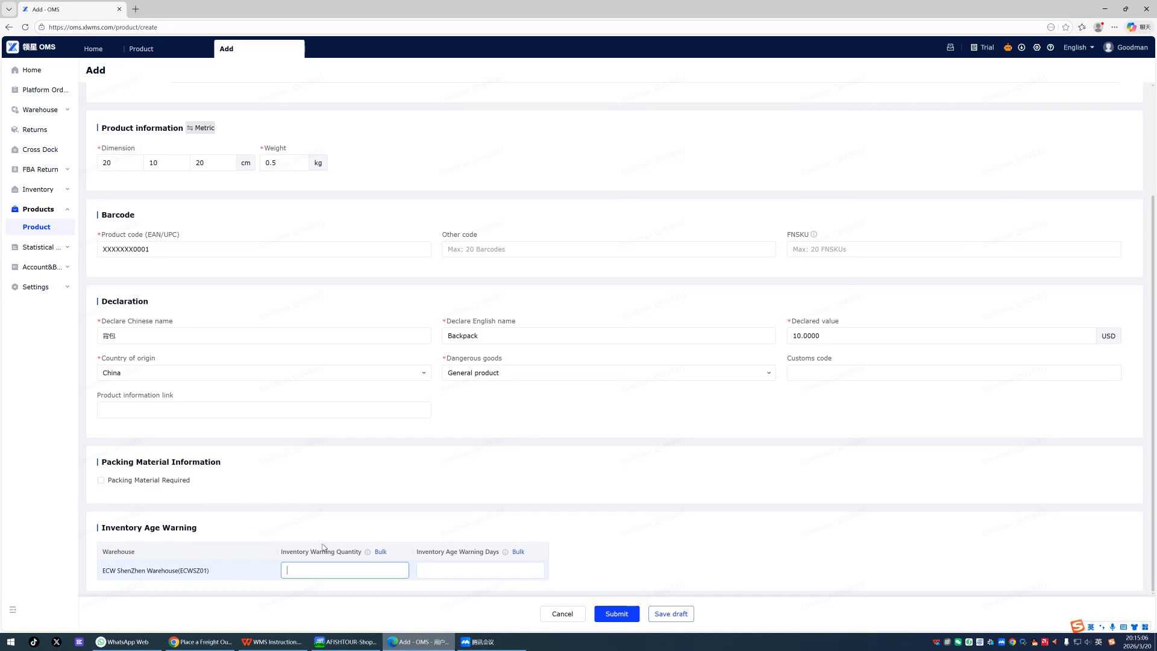
{"action": "mouse_move", "coordinate": [369, 552]}
{"action": "scroll", "coordinate": [613, 580], "scroll_direction": "up", "scroll_amount": 3}
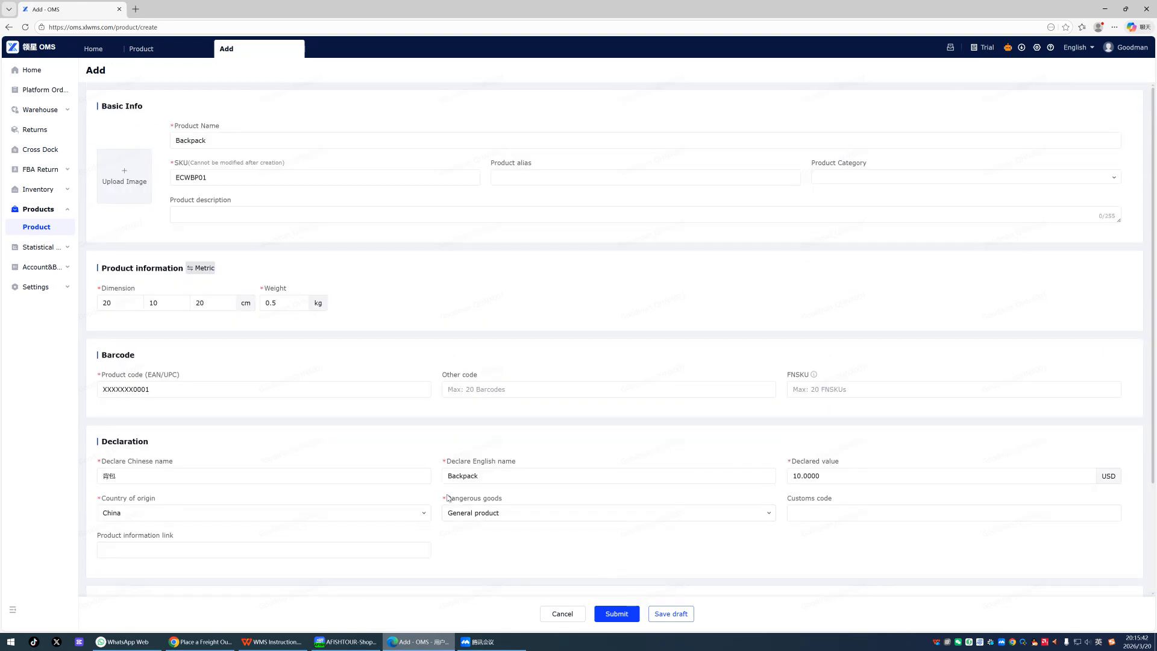
{"action": "scroll", "coordinate": [561, 451], "scroll_direction": "down", "scroll_amount": 3}
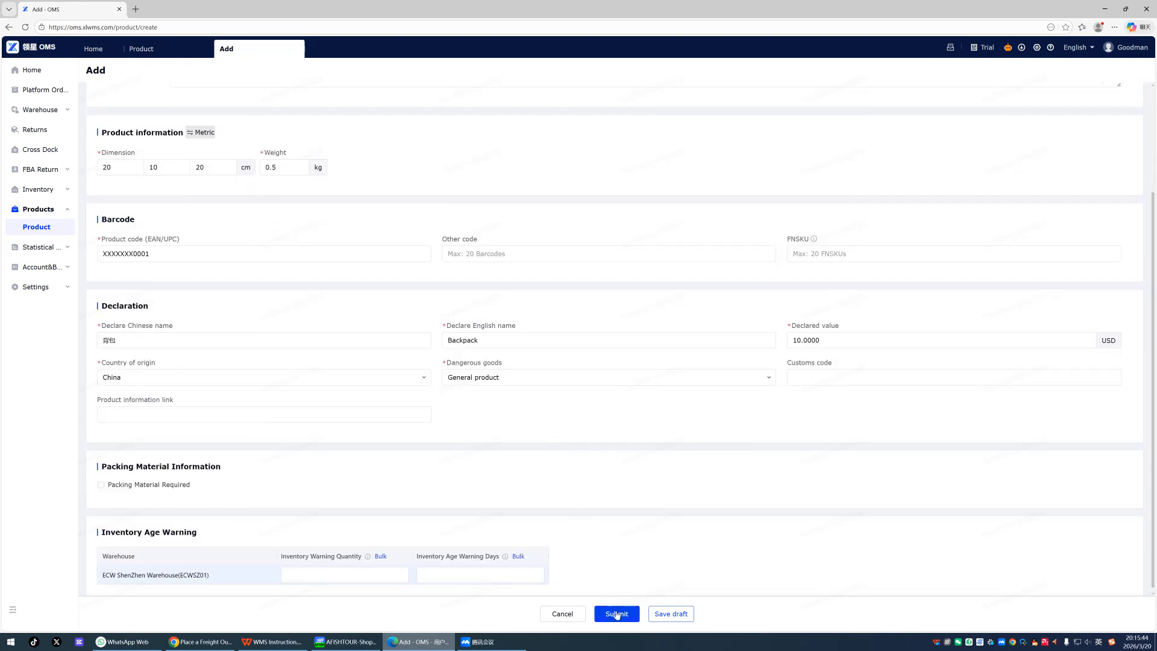
- Inspect the FNSKU entry dialog and its help note in the Barcode section without adding a code
{"action": "scroll", "coordinate": [801, 295], "scroll_direction": "up", "scroll_amount": 2}
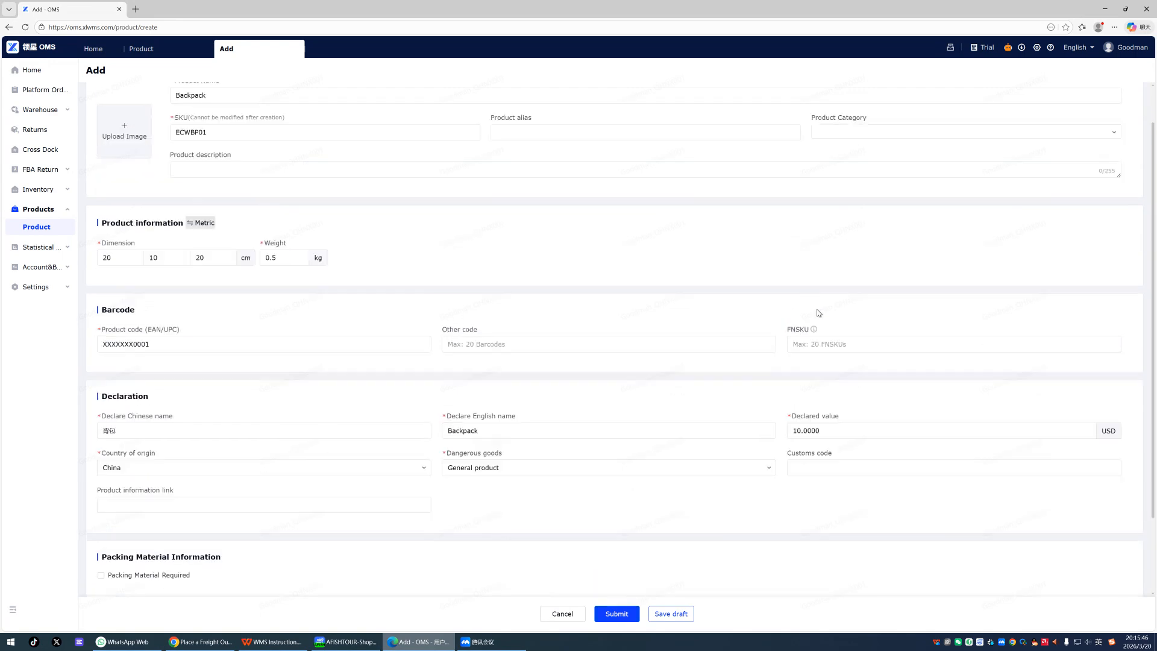
{"action": "left_click", "coordinate": [818, 348]}
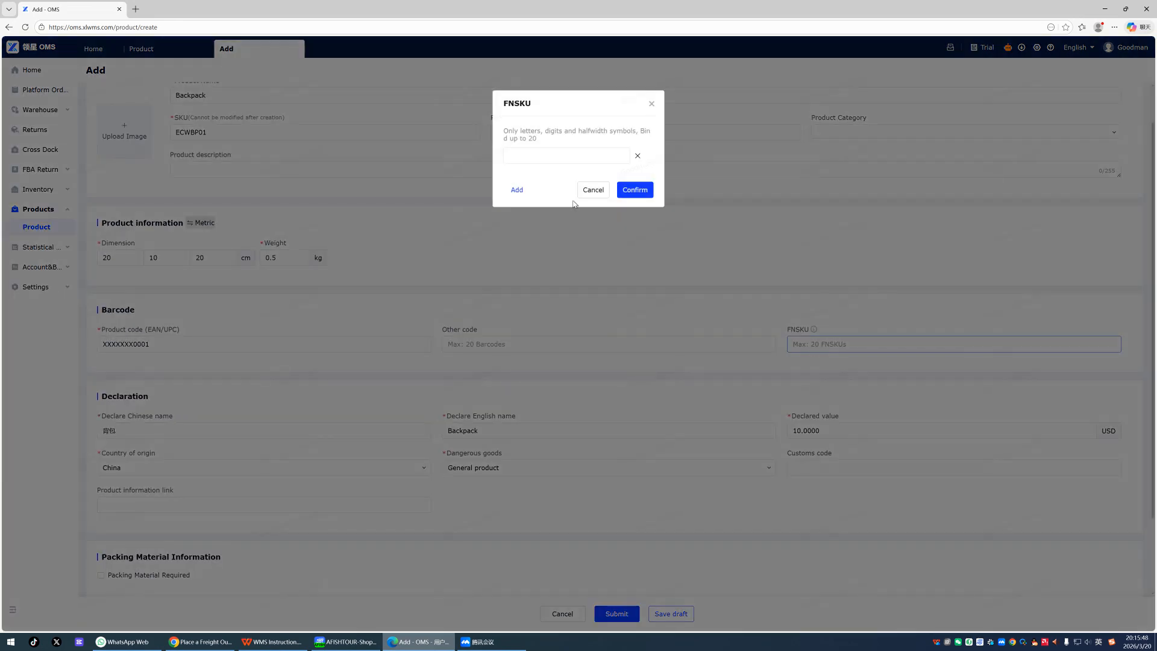
{"action": "left_click", "coordinate": [536, 155]}
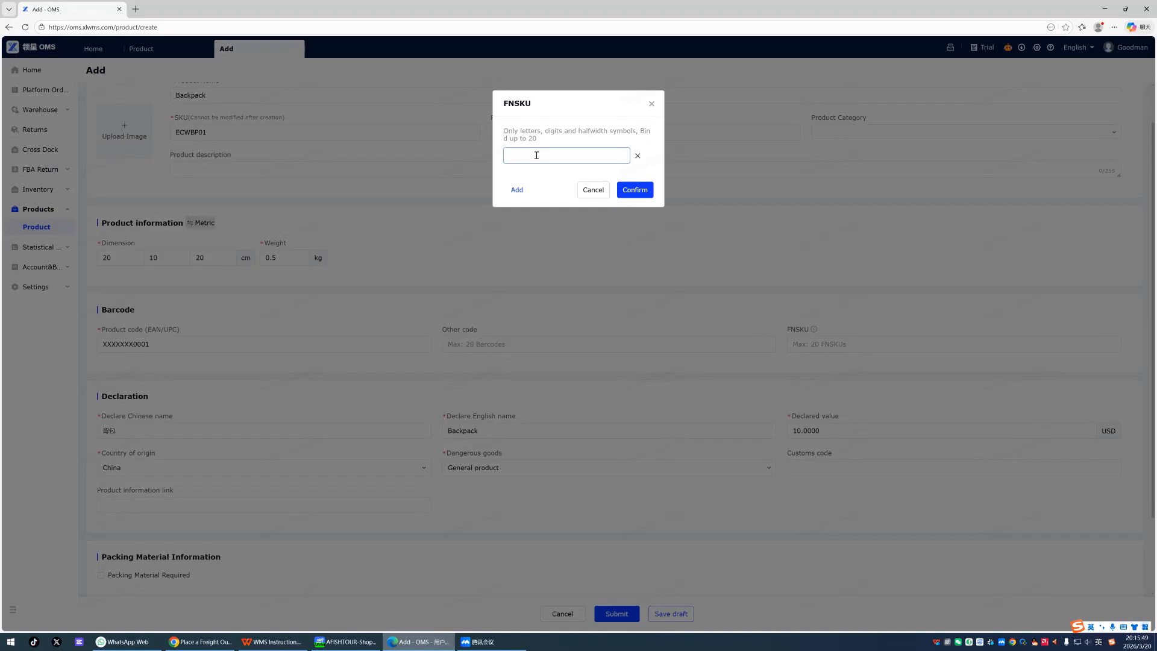
{"action": "left_click", "coordinate": [593, 191]}
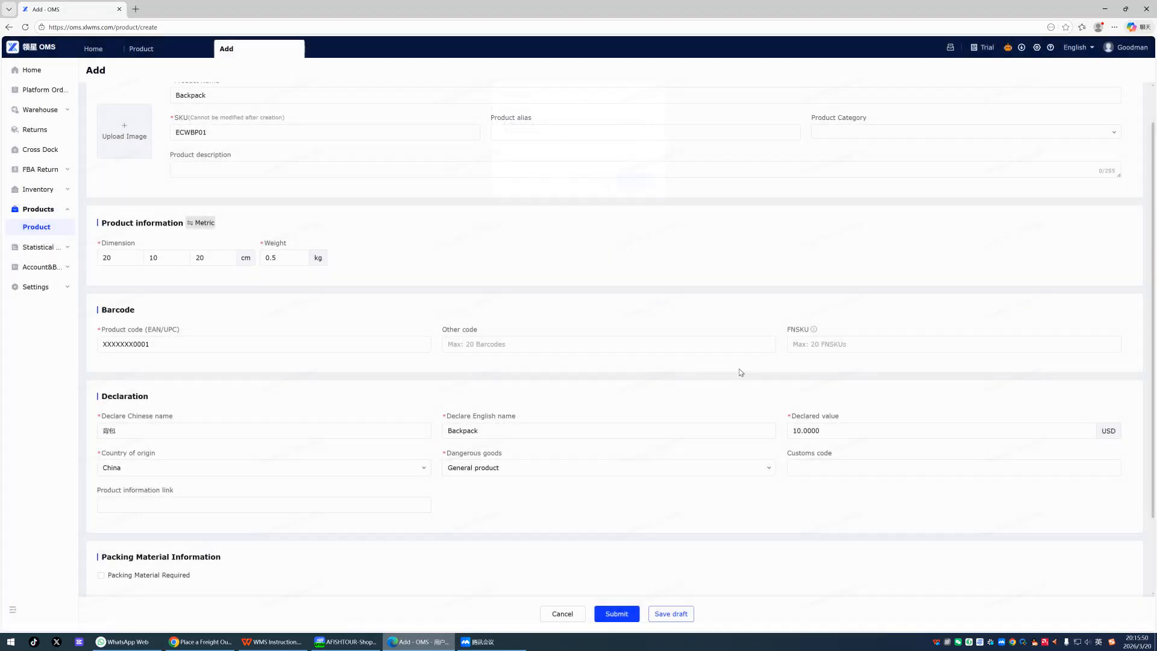
{"action": "left_click", "coordinate": [806, 348]}
{"action": "left_click", "coordinate": [571, 157]}
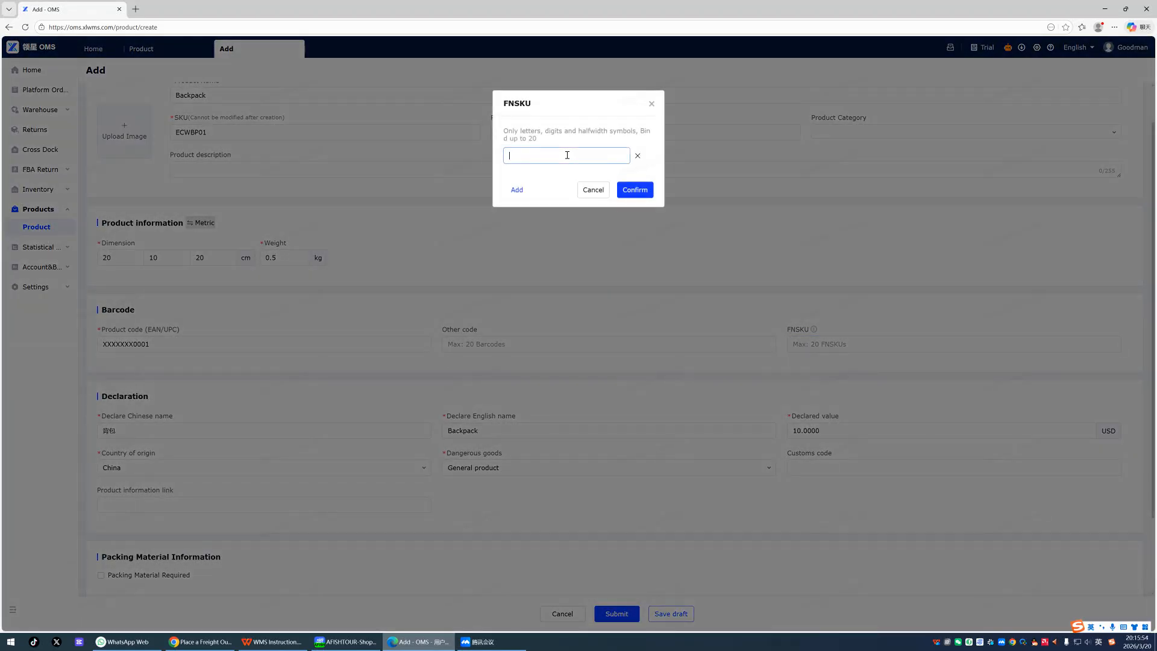
{"action": "left_click", "coordinate": [594, 190]}
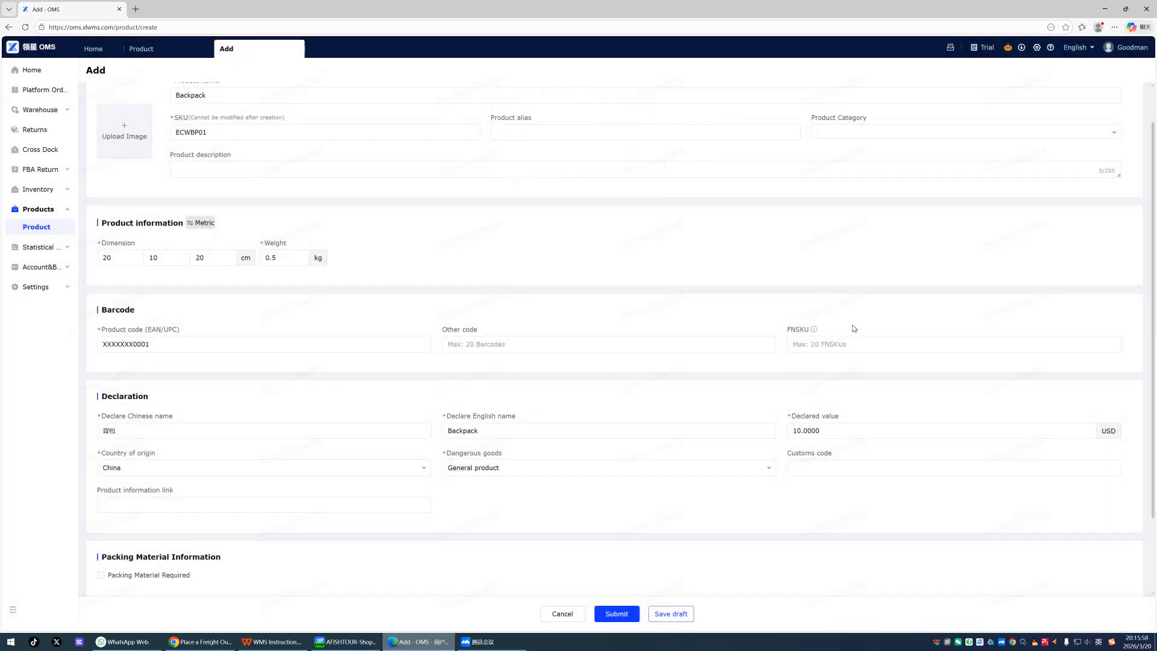
{"action": "mouse_move", "coordinate": [814, 330]}
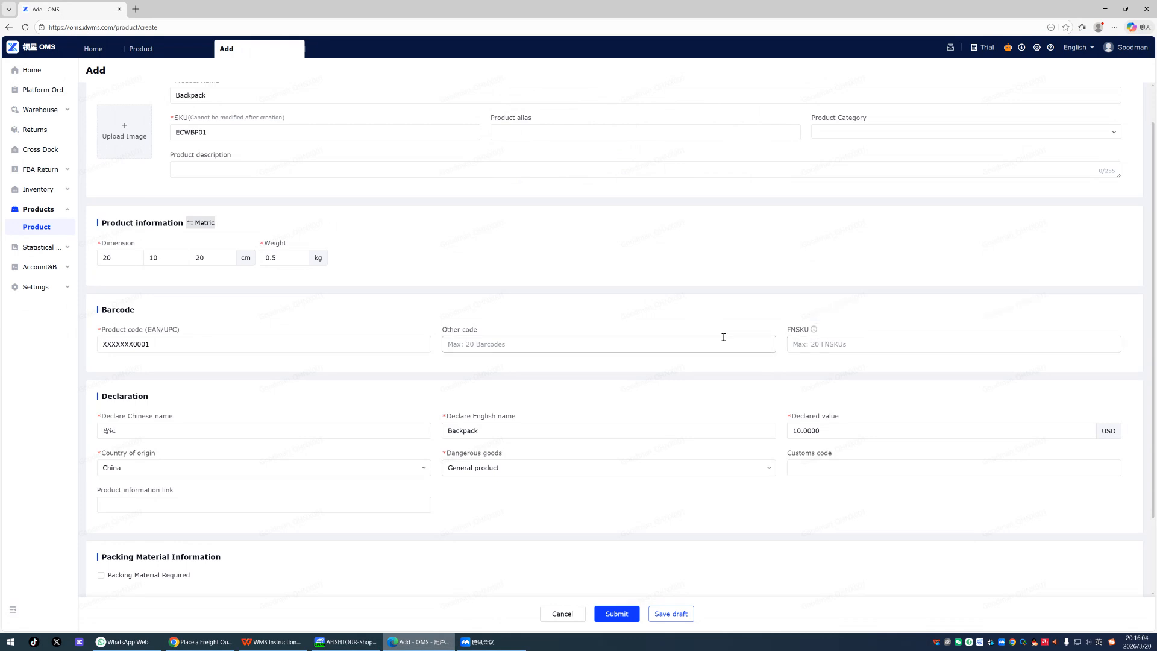
- Review the Backpack product form, submit the product, and show the list of all products
{"action": "scroll", "coordinate": [723, 338], "scroll_direction": "up", "scroll_amount": 1}
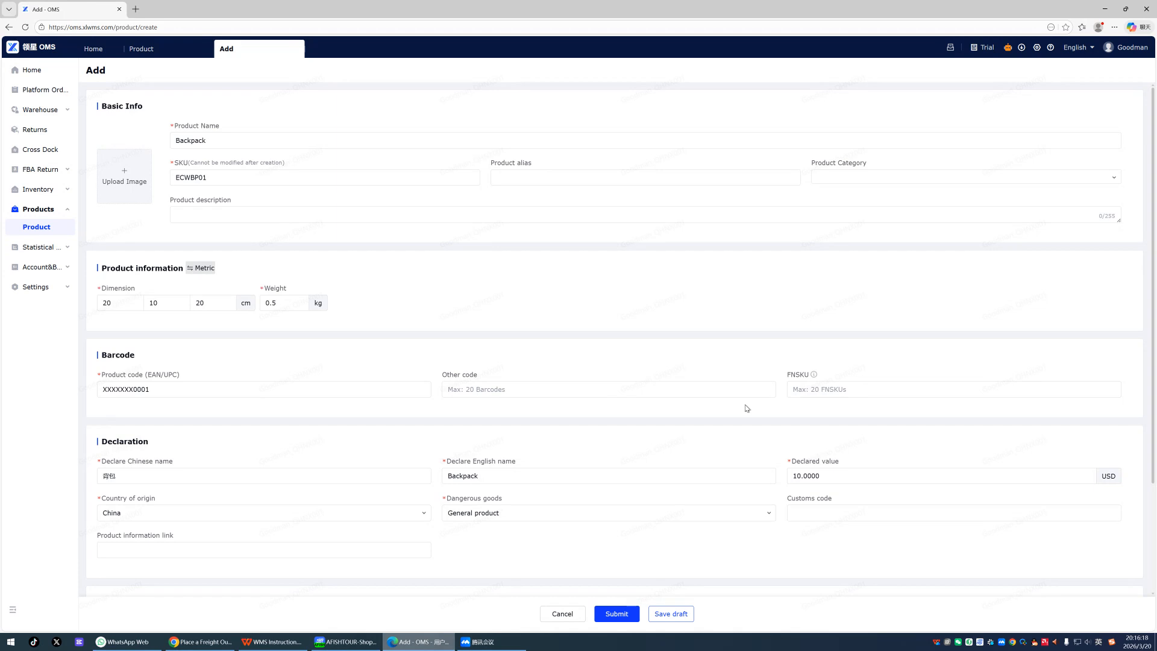
{"action": "left_click", "coordinate": [818, 391]}
{"action": "scroll", "coordinate": [382, 361], "scroll_direction": "down", "scroll_amount": 3}
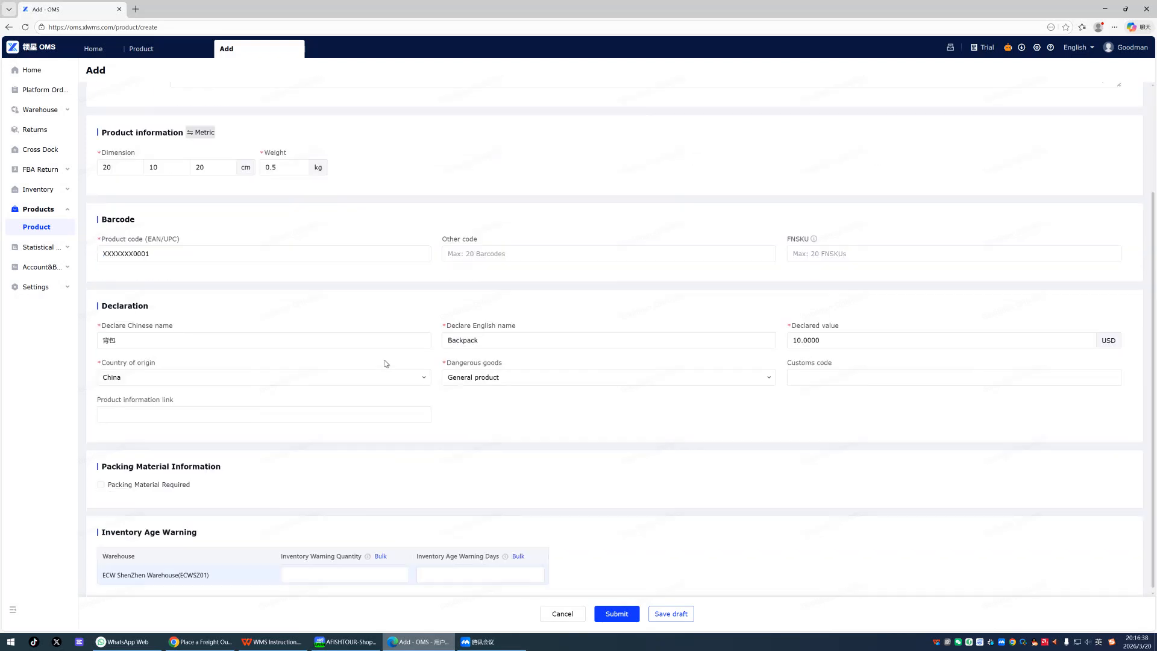
{"action": "left_click", "coordinate": [621, 618]}
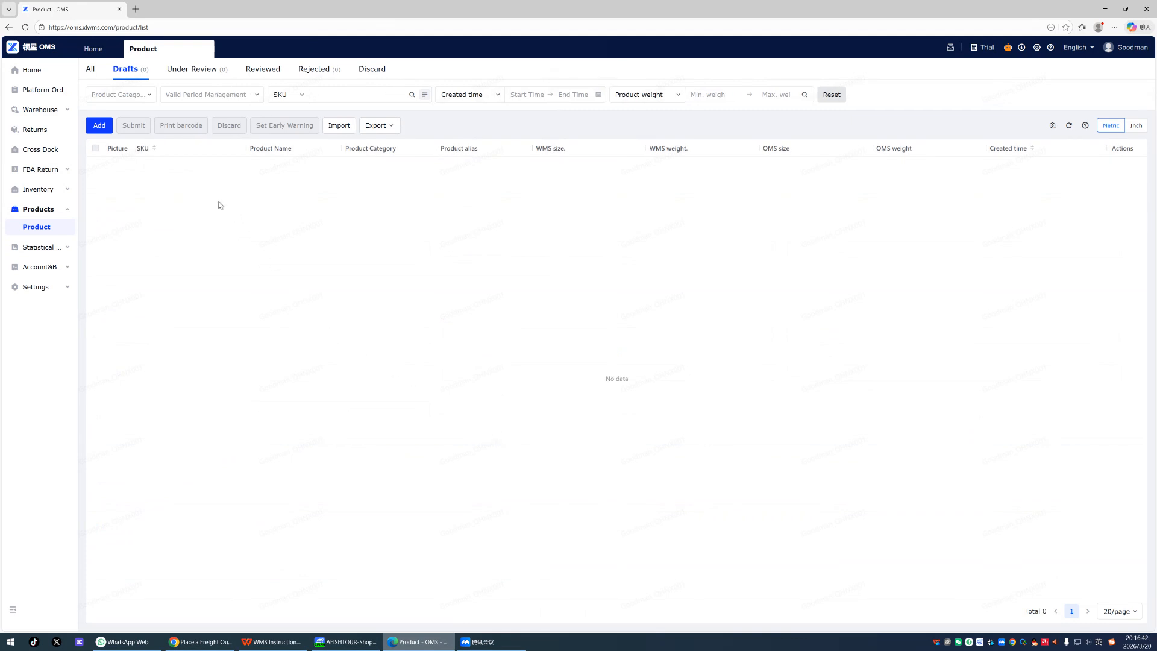
{"action": "left_click", "coordinate": [90, 69]}
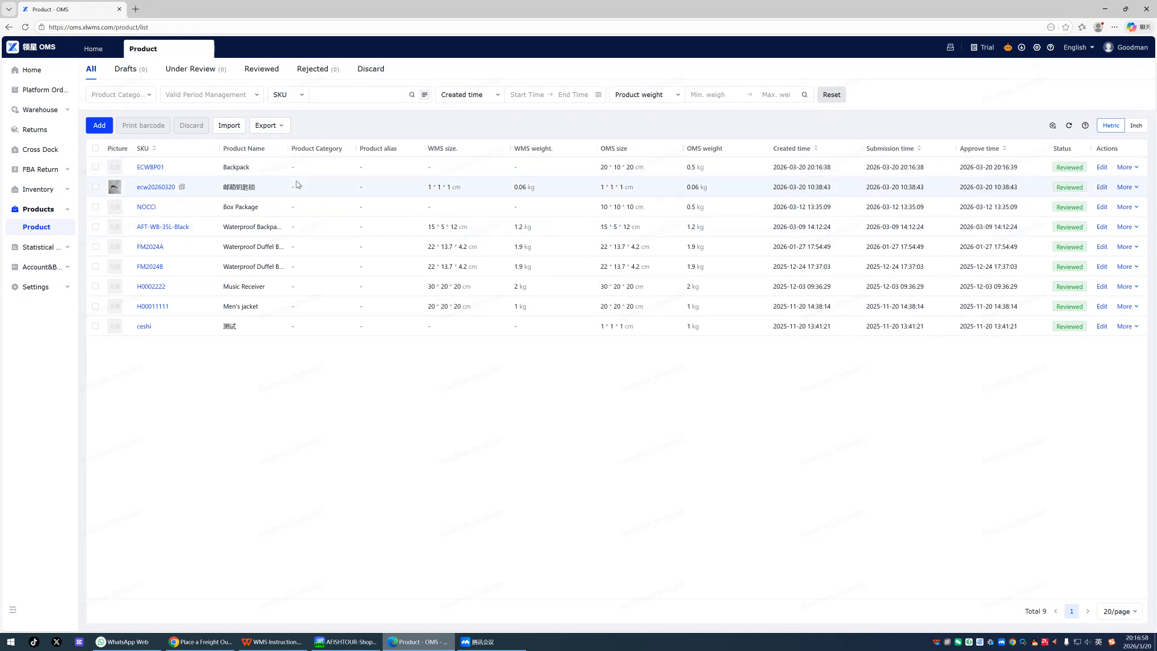
- Download the product import template and open Product_Import.xlsx in WPS Office, continuing the screen recording when asked
{"action": "left_click", "coordinate": [236, 130]}
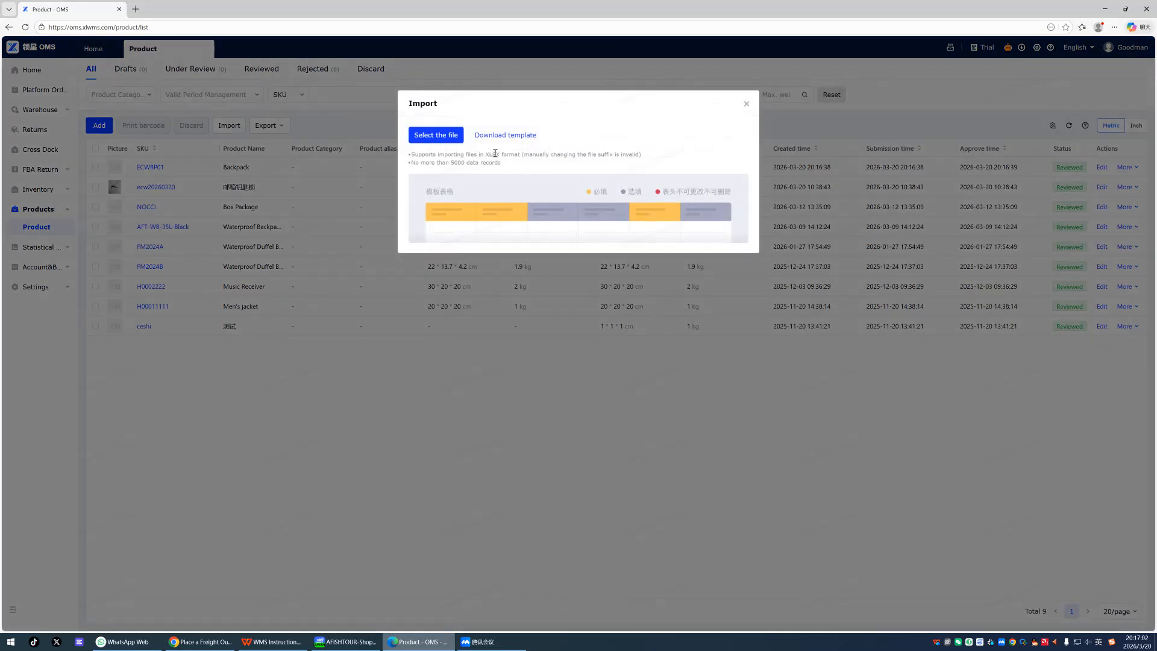
{"action": "left_click", "coordinate": [503, 138]}
{"action": "mouse_move", "coordinate": [1078, 72]}
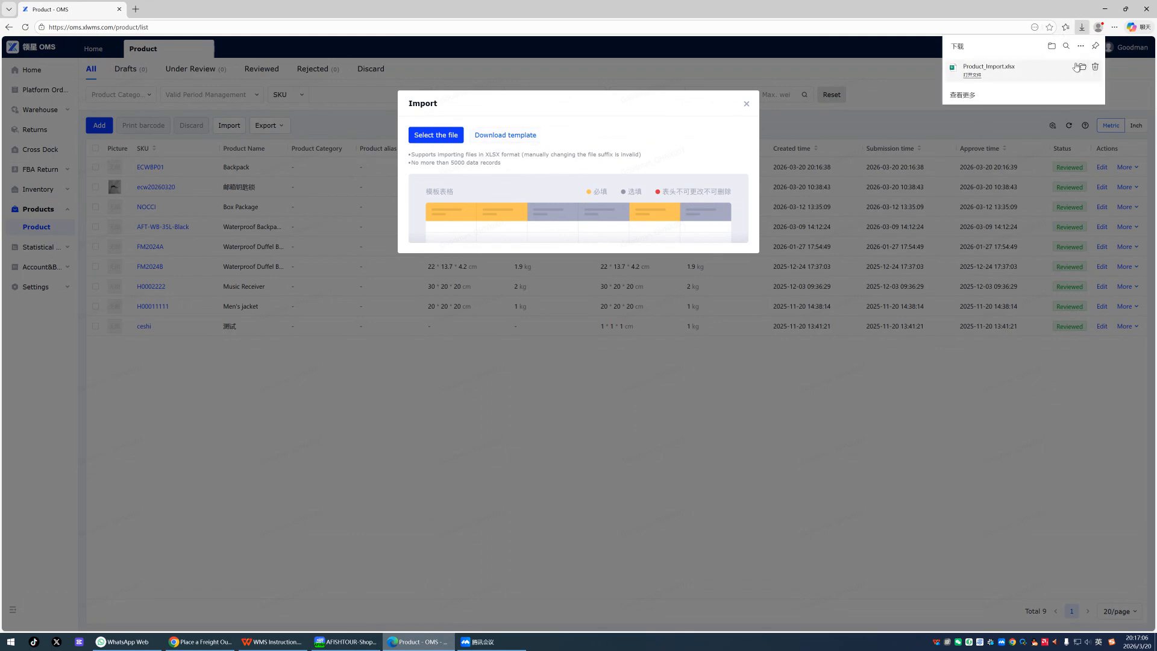
{"action": "left_click", "coordinate": [1079, 68]}
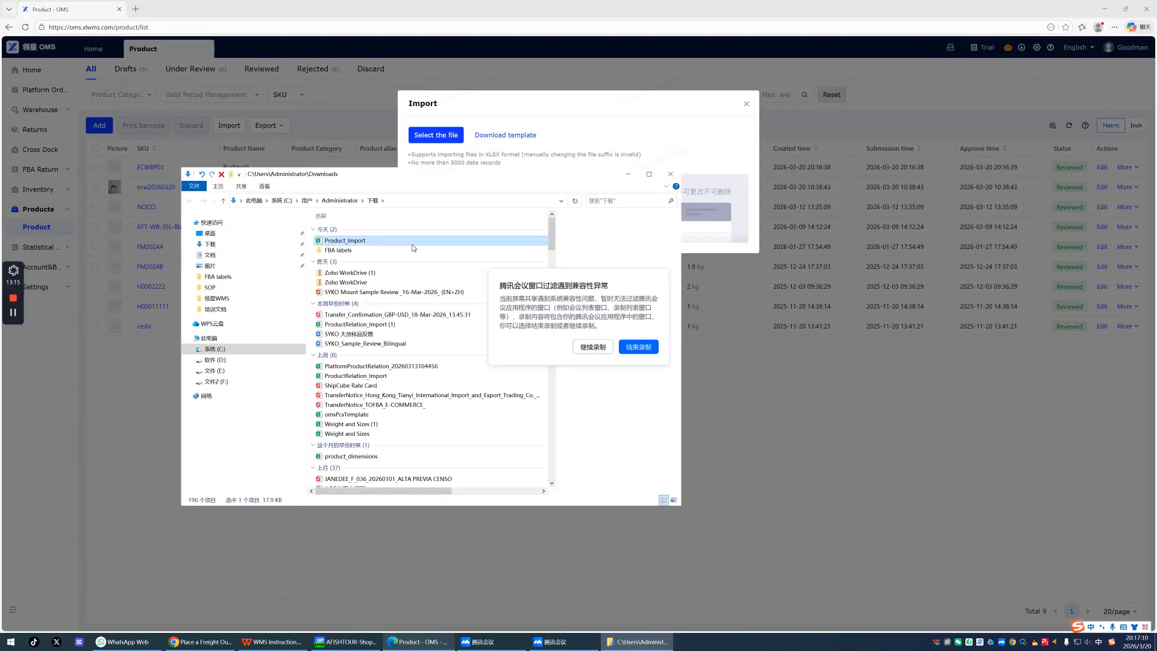
{"action": "key", "text": "alt+Tab"}
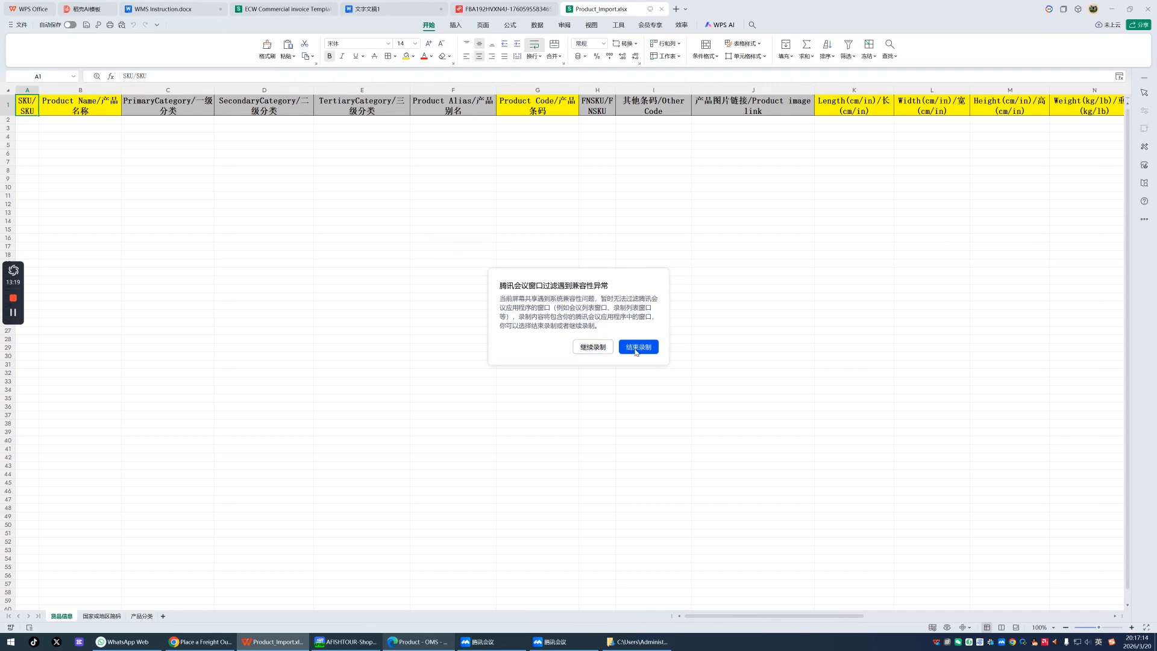
{"action": "left_click", "coordinate": [597, 349]}
{"action": "left_click", "coordinate": [597, 350]}
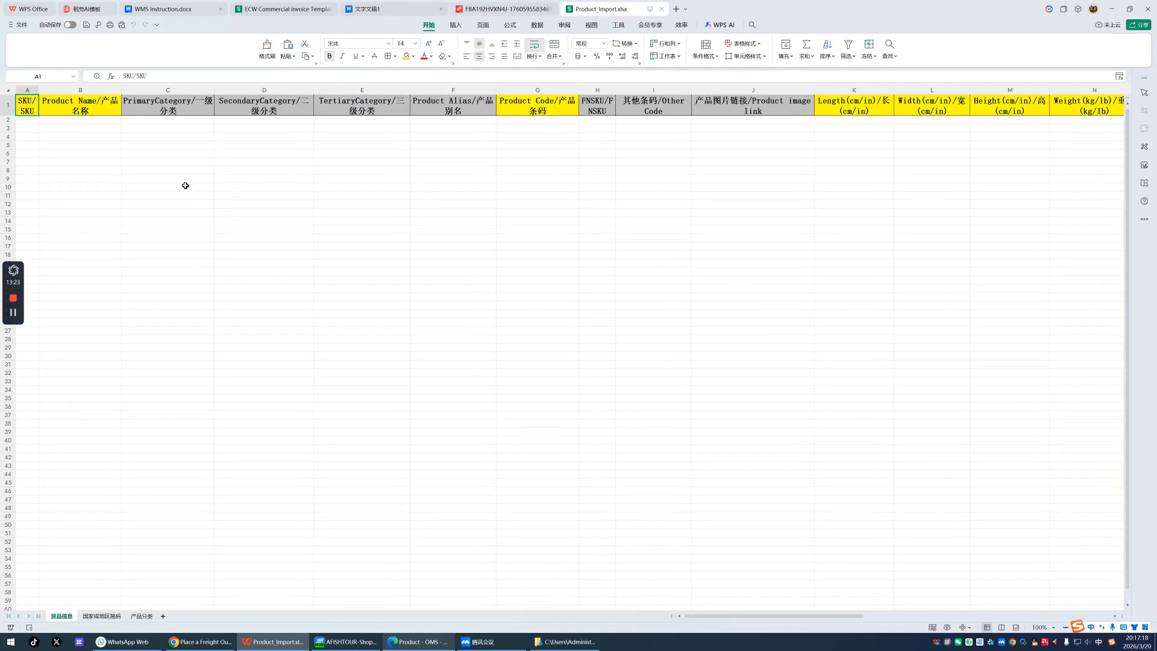
- Examine the required and optional columns of the product import template, and close the OMS Import dialog without selecting a file
{"action": "left_click", "coordinate": [148, 161]}
{"action": "left_click", "coordinate": [67, 121]}
{"action": "left_click", "coordinate": [20, 120]}
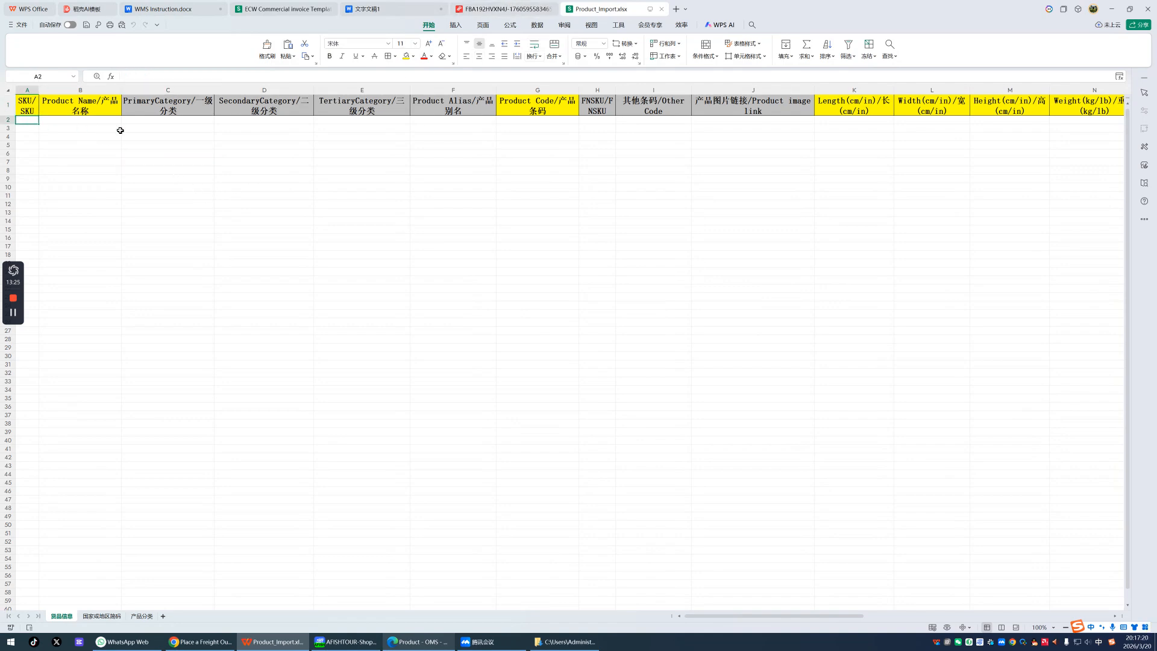
{"action": "left_click", "coordinate": [167, 127]}
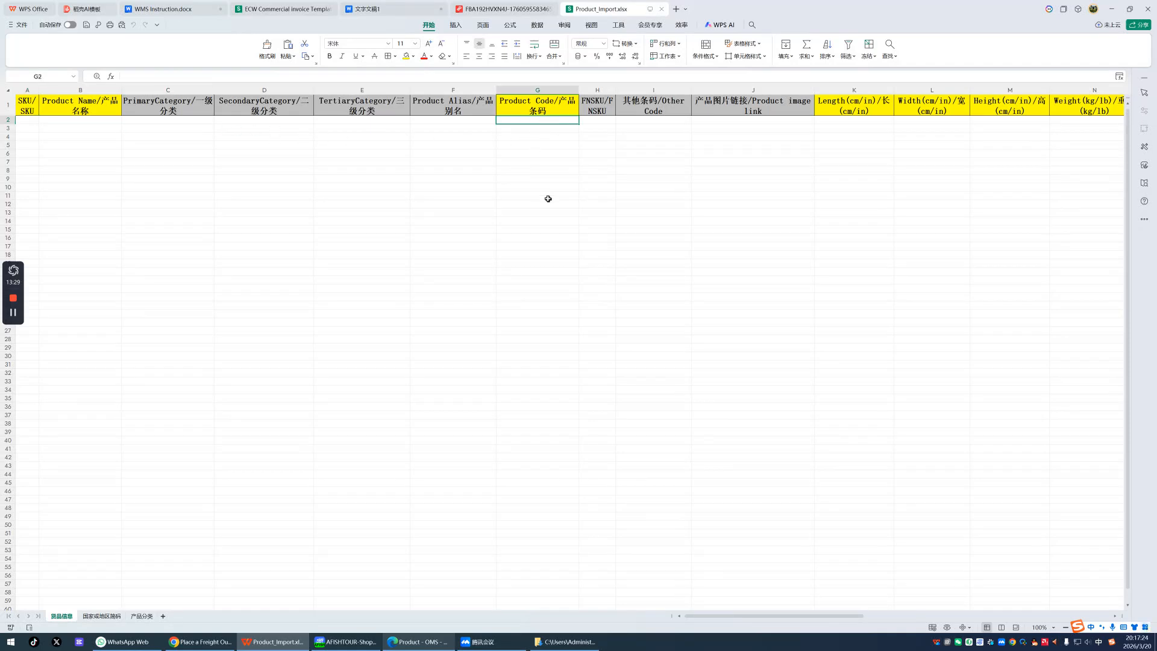
{"action": "scroll", "coordinate": [548, 197], "scroll_direction": "right", "scroll_amount": 3}
{"action": "scroll", "coordinate": [675, 212], "scroll_direction": "right", "scroll_amount": 5}
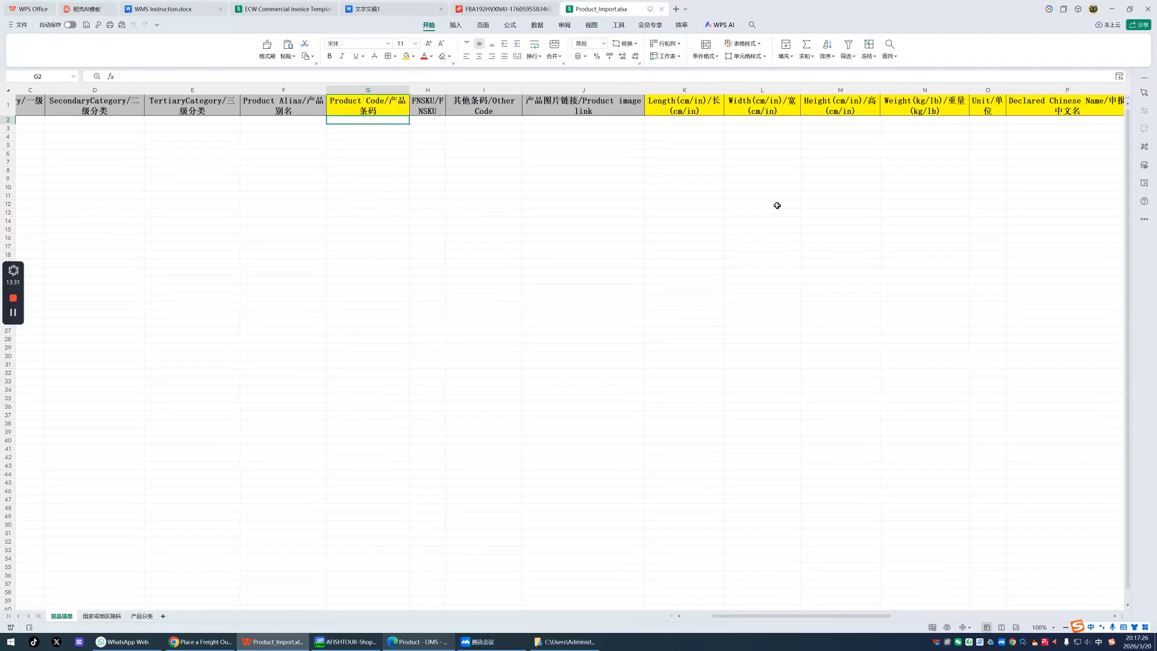
{"action": "scroll", "coordinate": [778, 206], "scroll_direction": "right", "scroll_amount": 1}
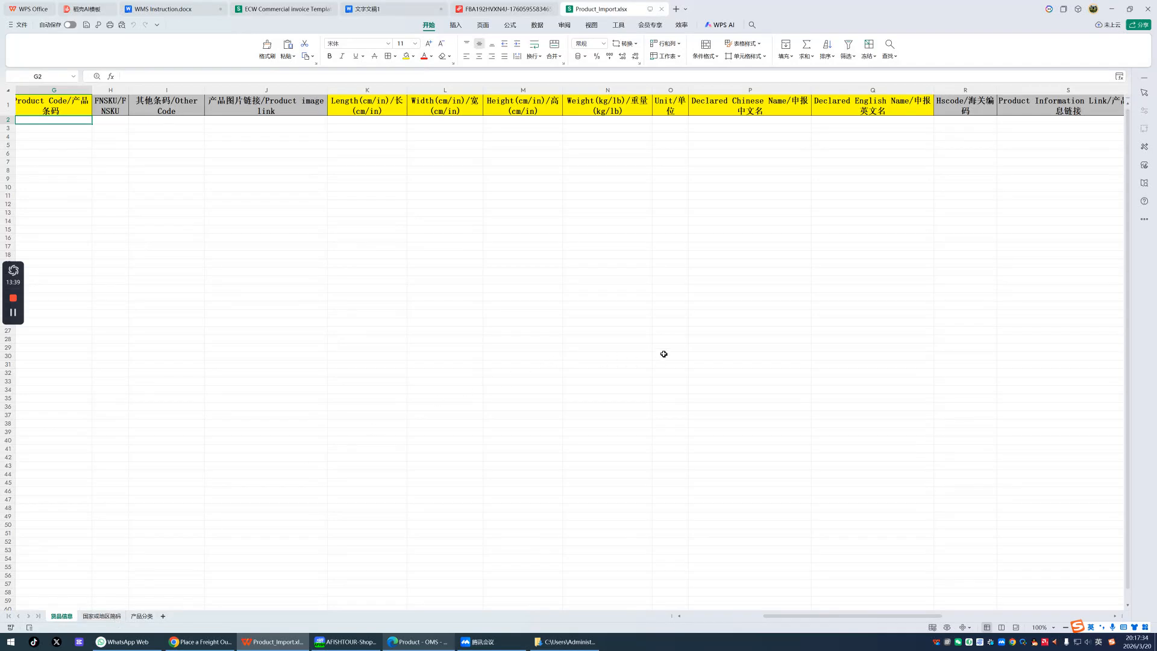
{"action": "key", "text": "alt+Tab"}
{"action": "key", "text": "alt+Tab"}
{"action": "scroll", "coordinate": [161, 530], "scroll_direction": "left", "scroll_amount": 3}
{"action": "scroll", "coordinate": [165, 530], "scroll_direction": "left", "scroll_amount": 3}
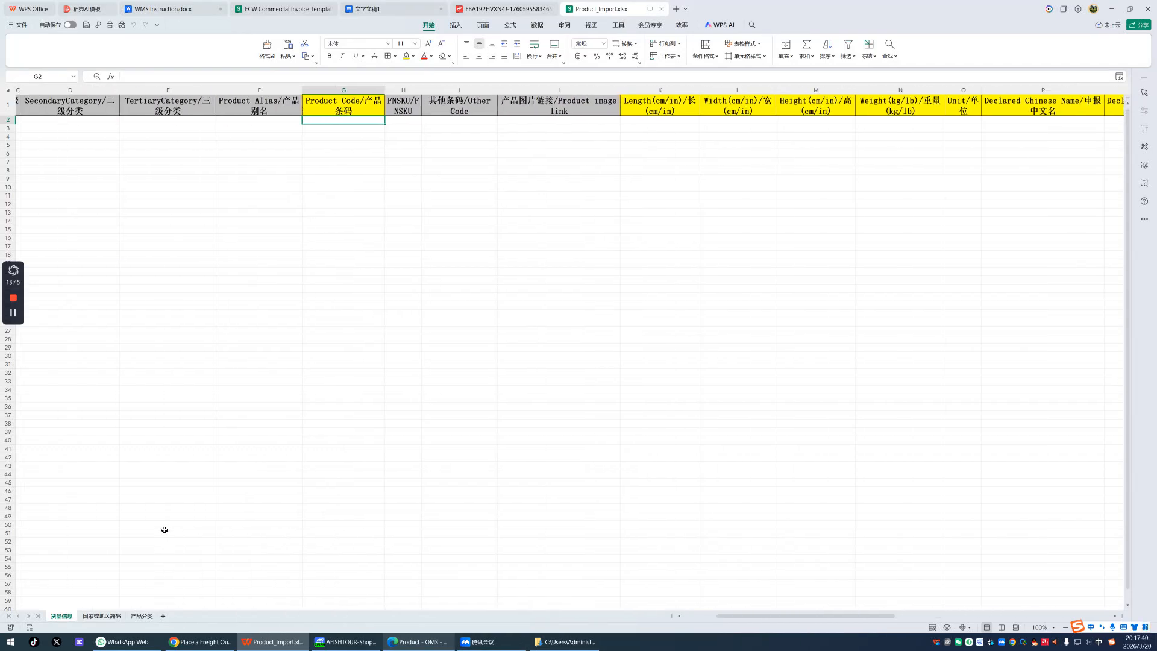
{"action": "key", "text": "shift"}
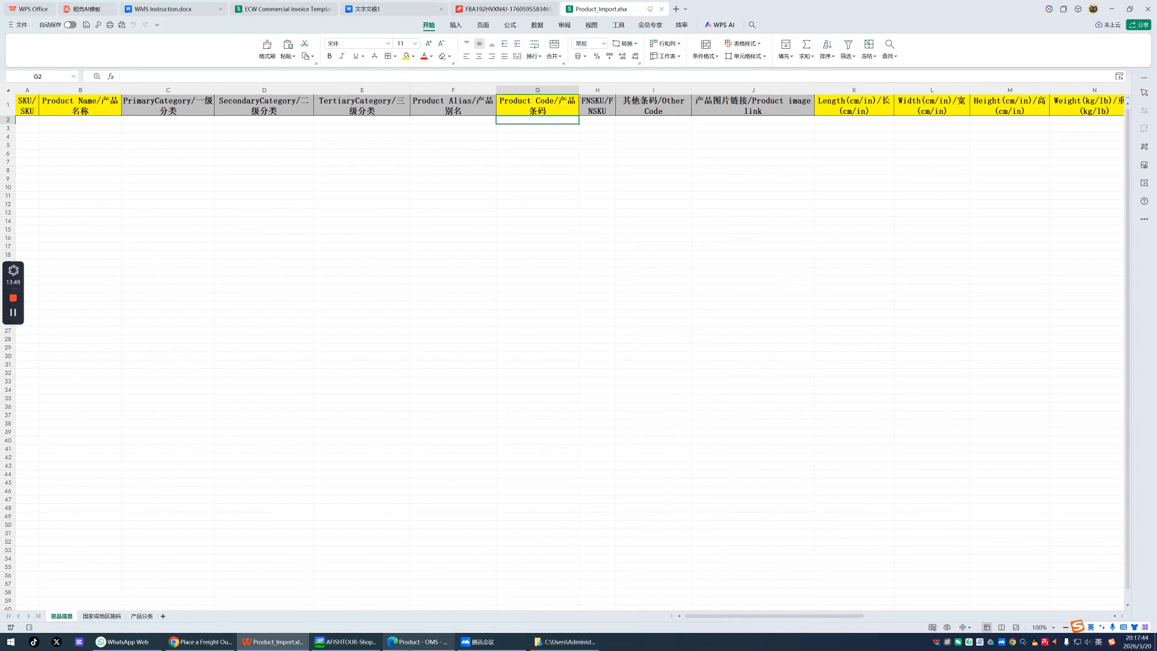
{"action": "left_click", "coordinate": [416, 644]}
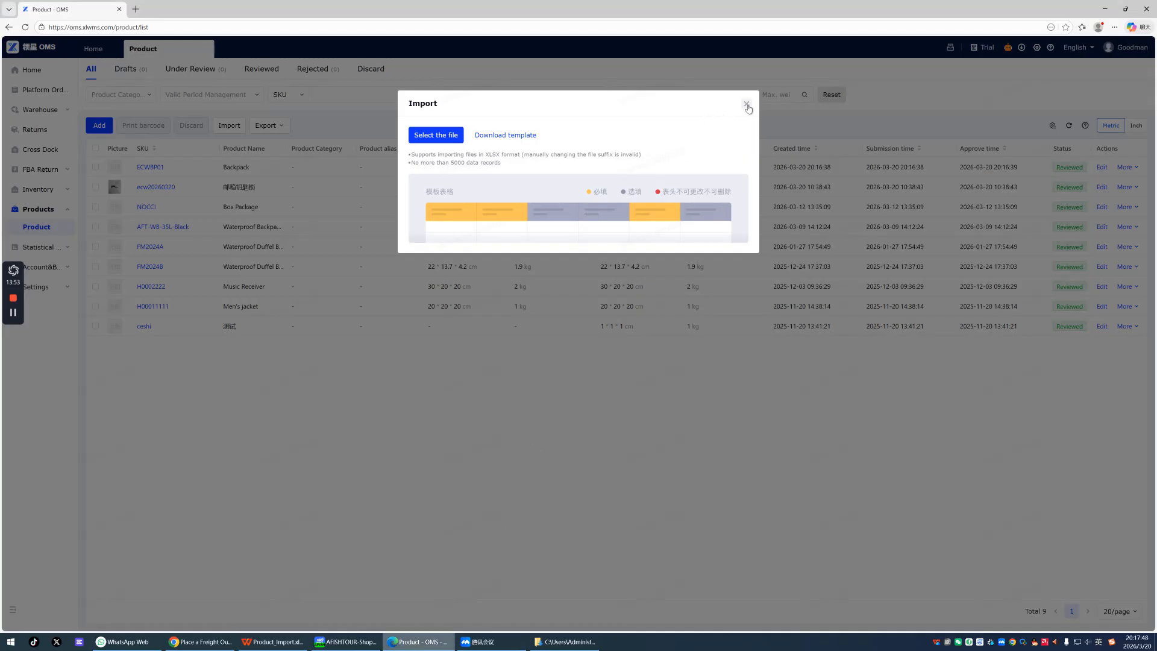
{"action": "left_click", "coordinate": [746, 103]}
- Switch to WMS Instruction.docx in WPS Office and read from the product SKU section through Step 3: Creating Inbound Orders
{"action": "left_click", "coordinate": [301, 640]}
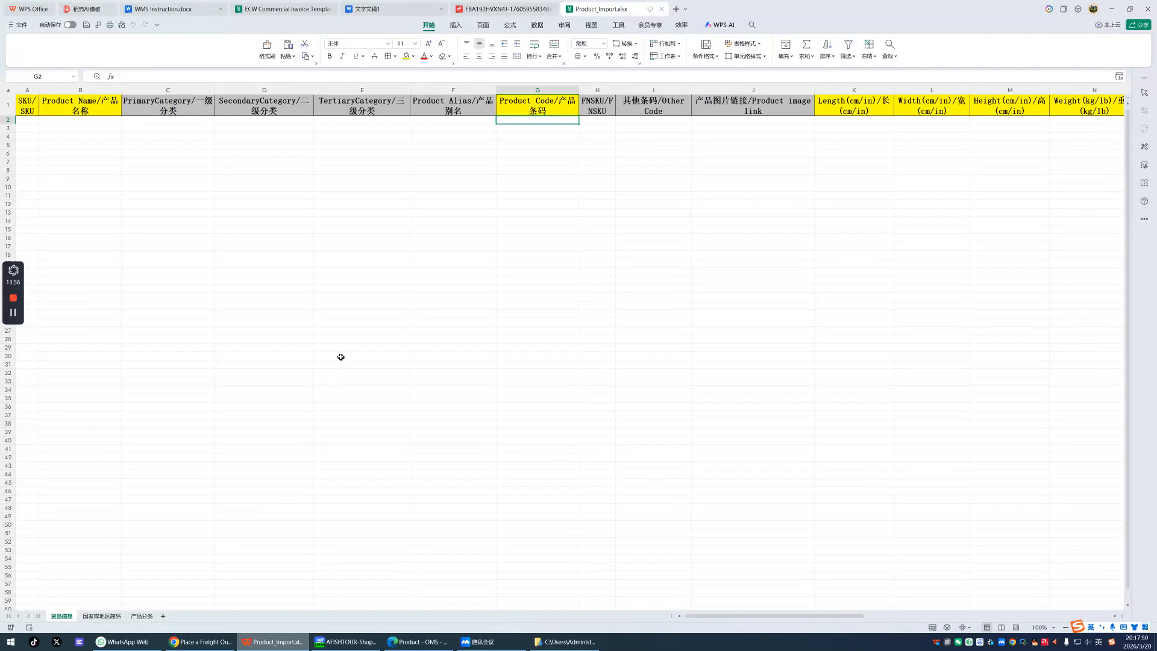
{"action": "left_click", "coordinate": [181, 8]}
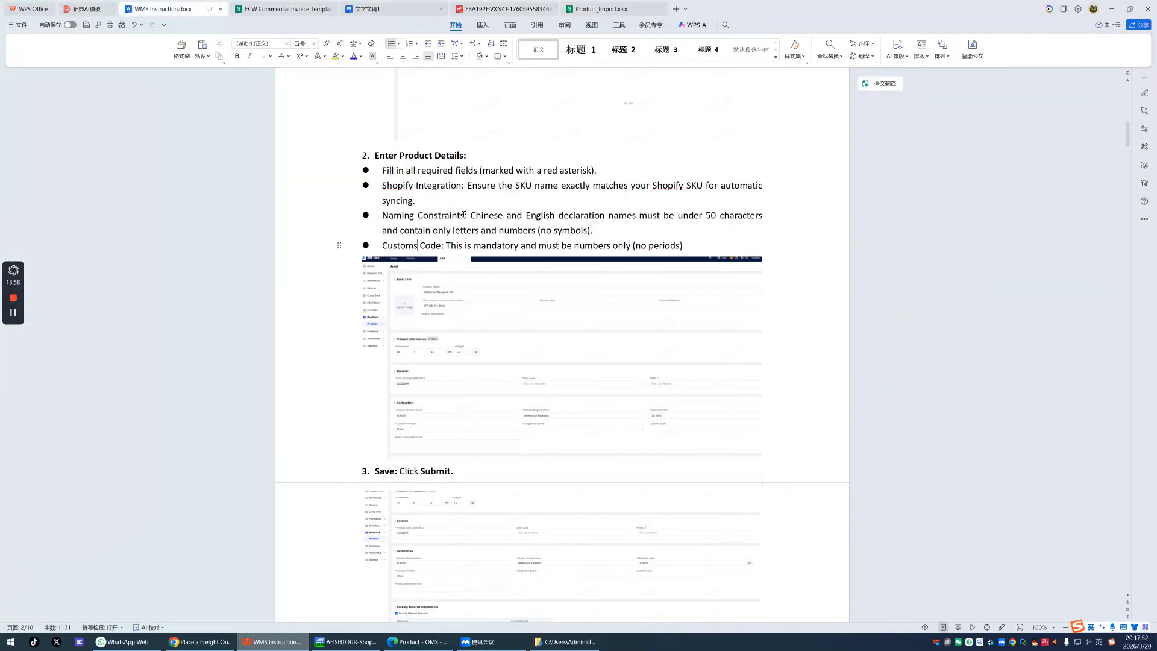
{"action": "scroll", "coordinate": [464, 216], "scroll_direction": "up", "scroll_amount": 4}
{"action": "scroll", "coordinate": [429, 279], "scroll_direction": "down", "scroll_amount": 2}
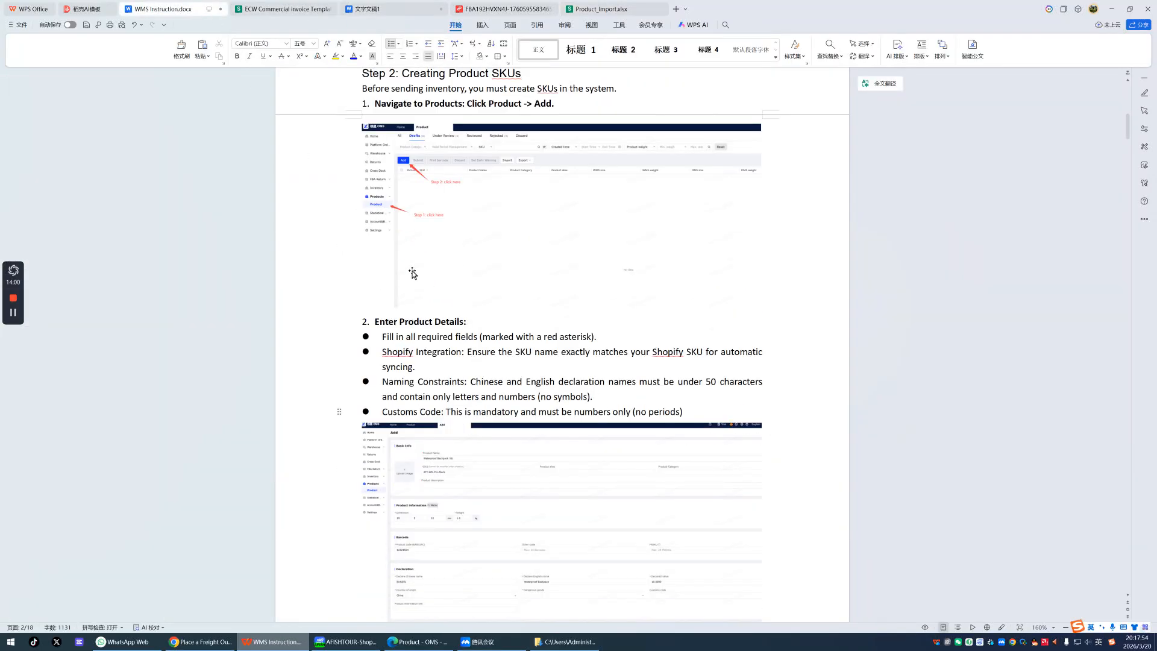
{"action": "scroll", "coordinate": [452, 283], "scroll_direction": "down", "scroll_amount": 8}
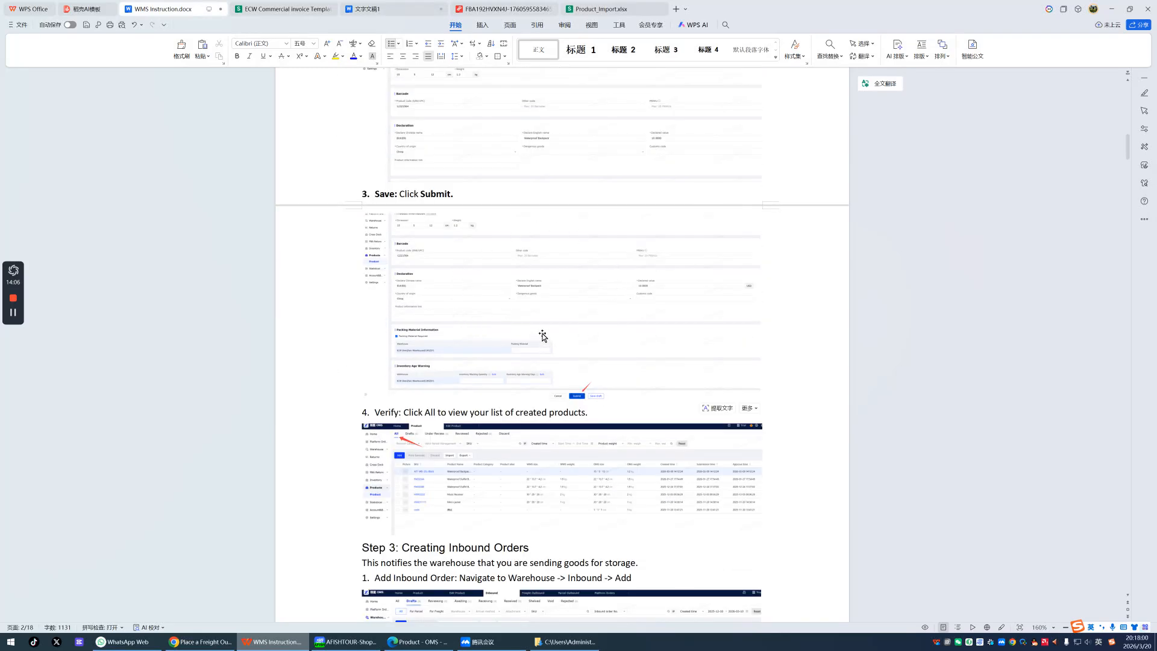
{"action": "scroll", "coordinate": [543, 337], "scroll_direction": "down", "scroll_amount": 5}
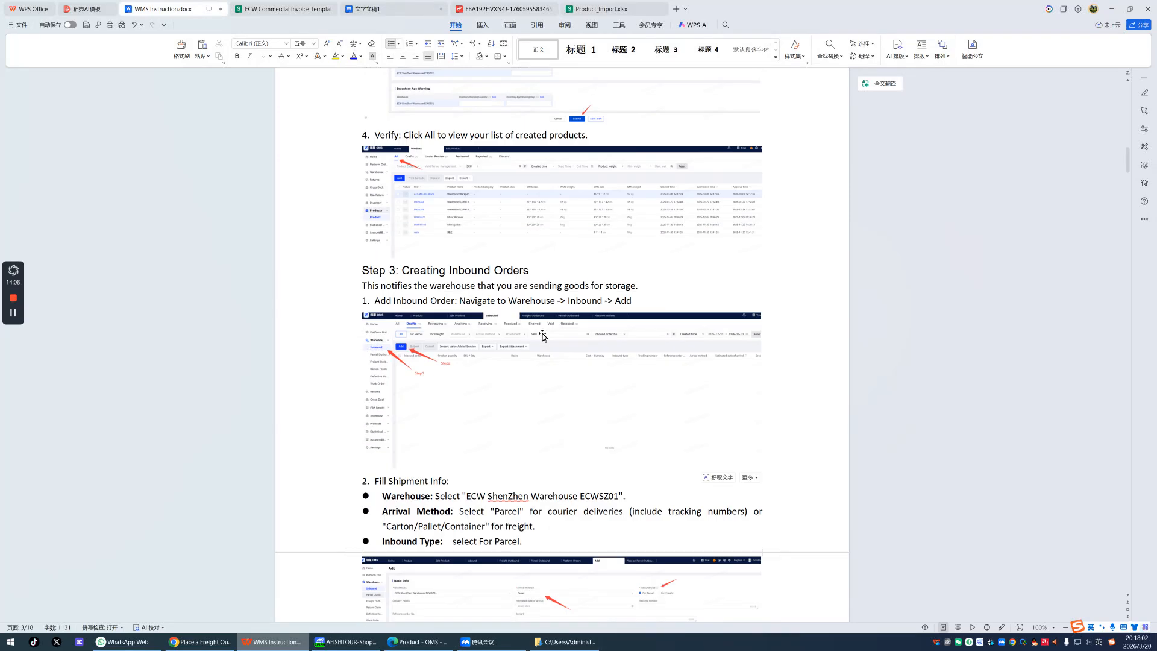
{"action": "scroll", "coordinate": [542, 337], "scroll_direction": "down", "scroll_amount": 2}
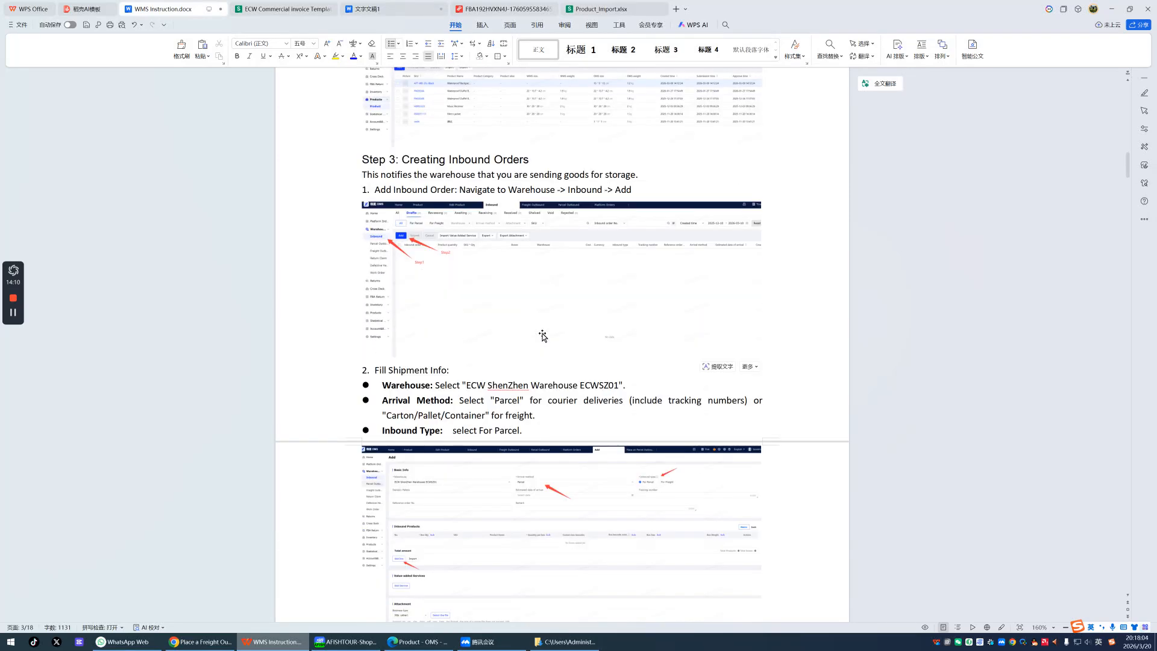
{"action": "scroll", "coordinate": [542, 336], "scroll_direction": "down", "scroll_amount": 1}
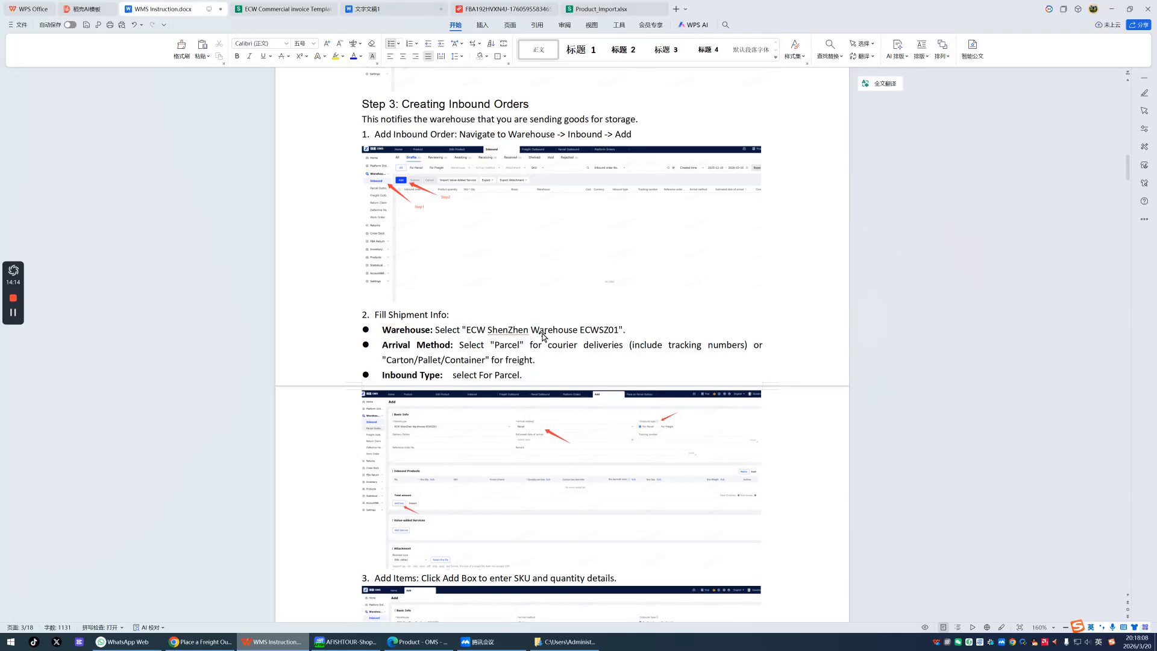
{"action": "scroll", "coordinate": [542, 332], "scroll_direction": "down", "scroll_amount": 1}
{"action": "scroll", "coordinate": [542, 332], "scroll_direction": "up", "scroll_amount": 1}
- Switch to the OMS in the browser and start a new inbound order, checking the route against the instruction document
{"action": "key", "text": "alt+Tab"}
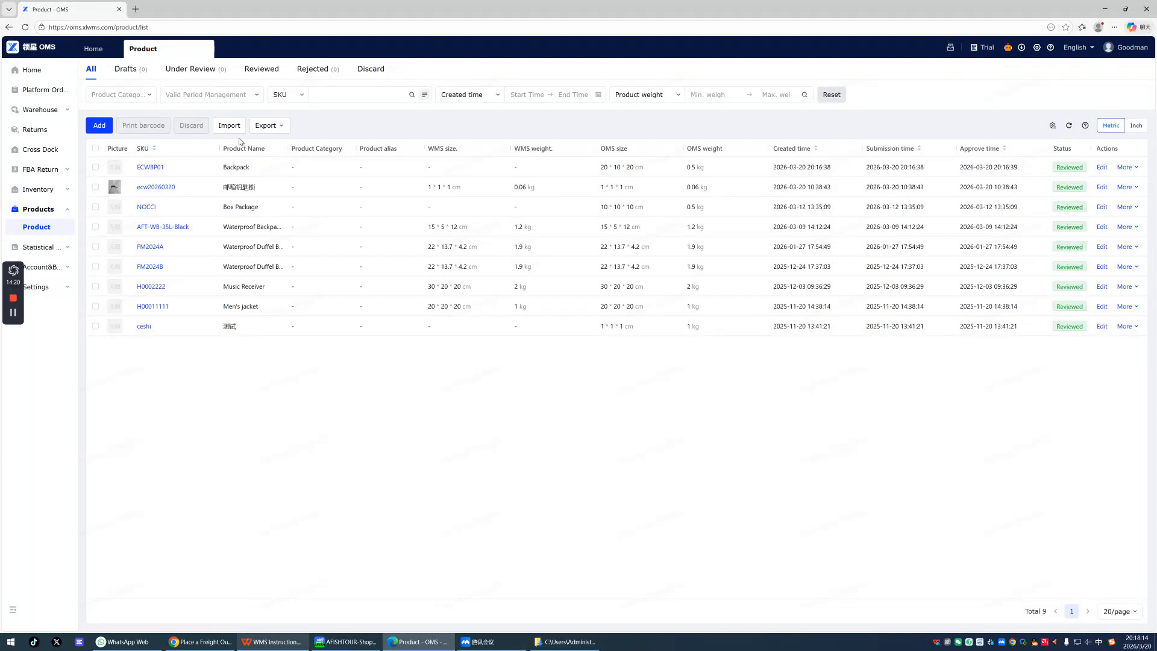
{"action": "left_click", "coordinate": [49, 111]}
{"action": "left_click", "coordinate": [53, 130]}
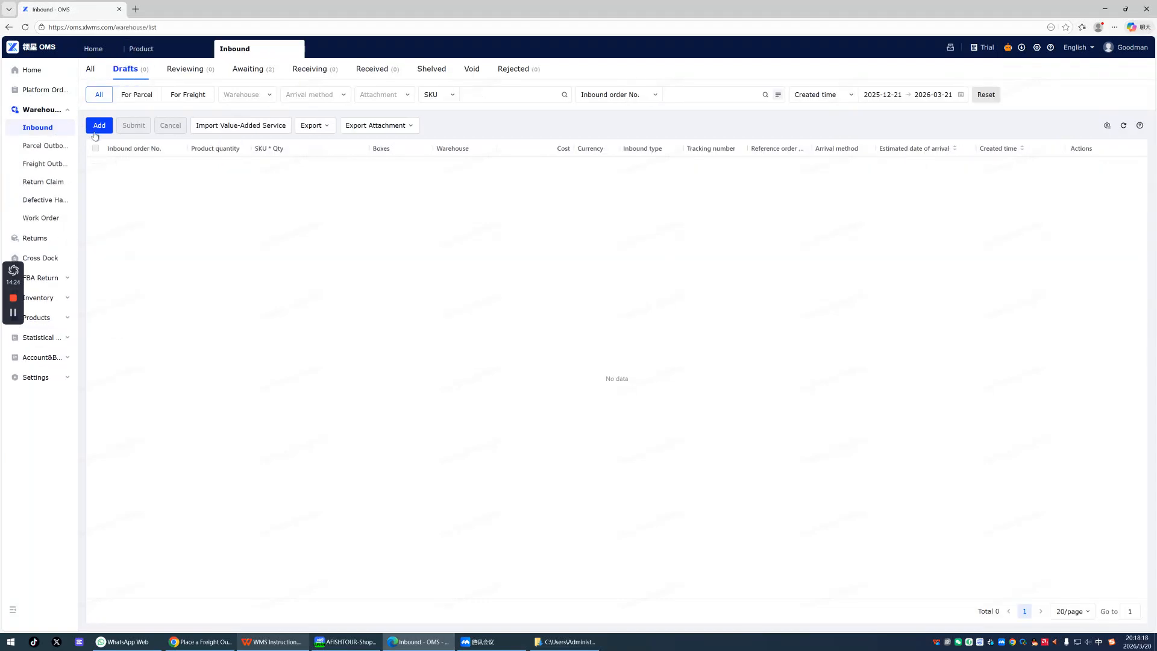
{"action": "key", "text": "alt+Tab"}
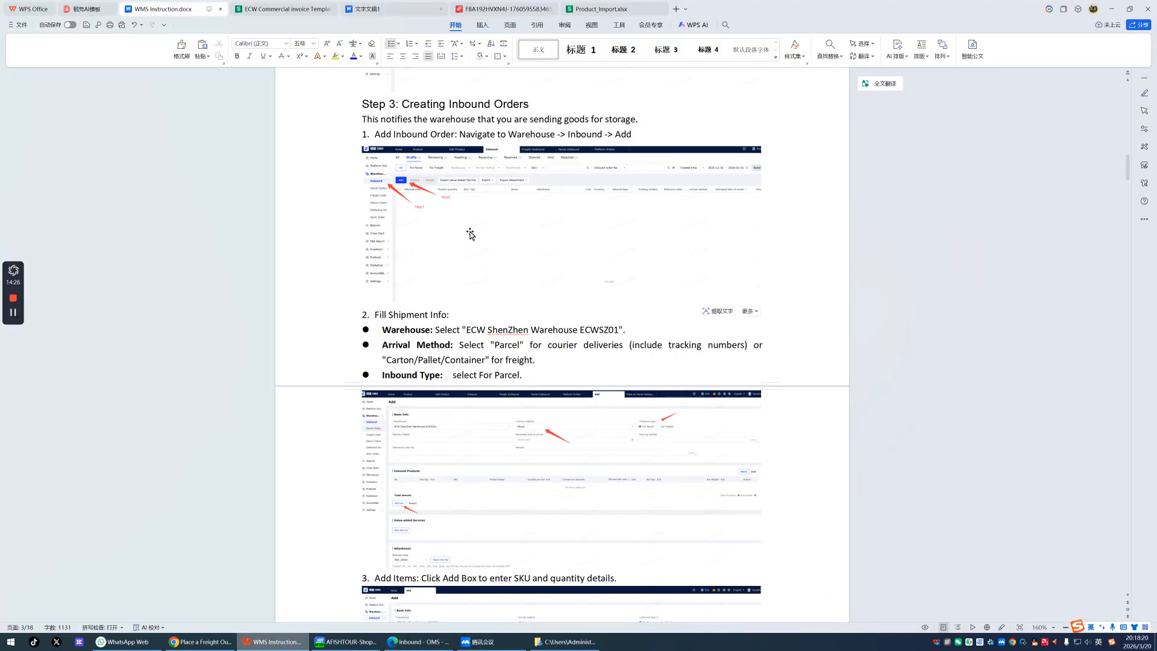
{"action": "key", "text": "alt+Tab"}
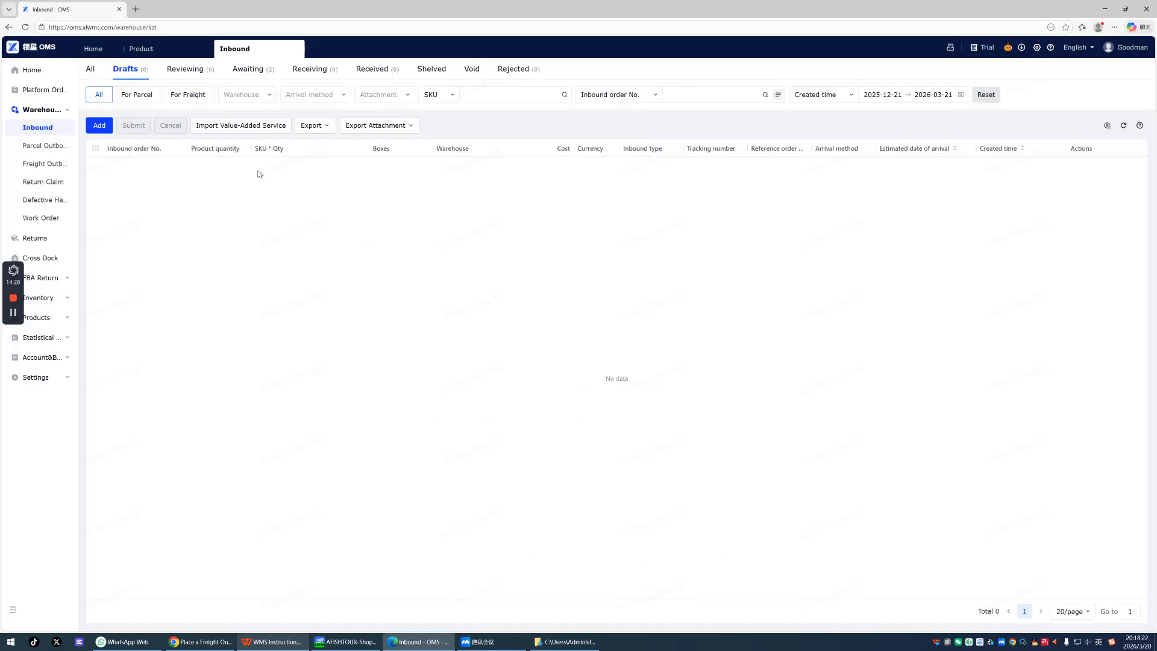
{"action": "left_click", "coordinate": [96, 126]}
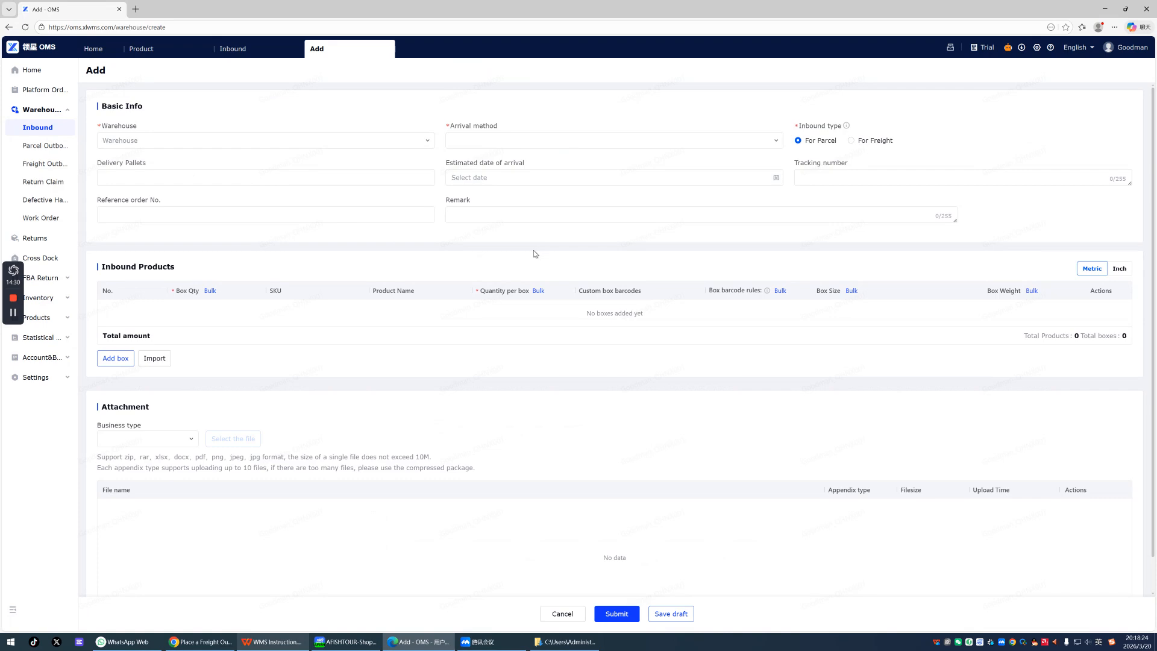
- Consult the Fill Shipment Info instructions, and set the inbound order's warehouse to ECW ShenZhen Warehouse ECWSZ01 and its arrival method to Carton
{"action": "key", "text": "alt+Tab"}
{"action": "scroll", "coordinate": [615, 283], "scroll_direction": "down", "scroll_amount": 3}
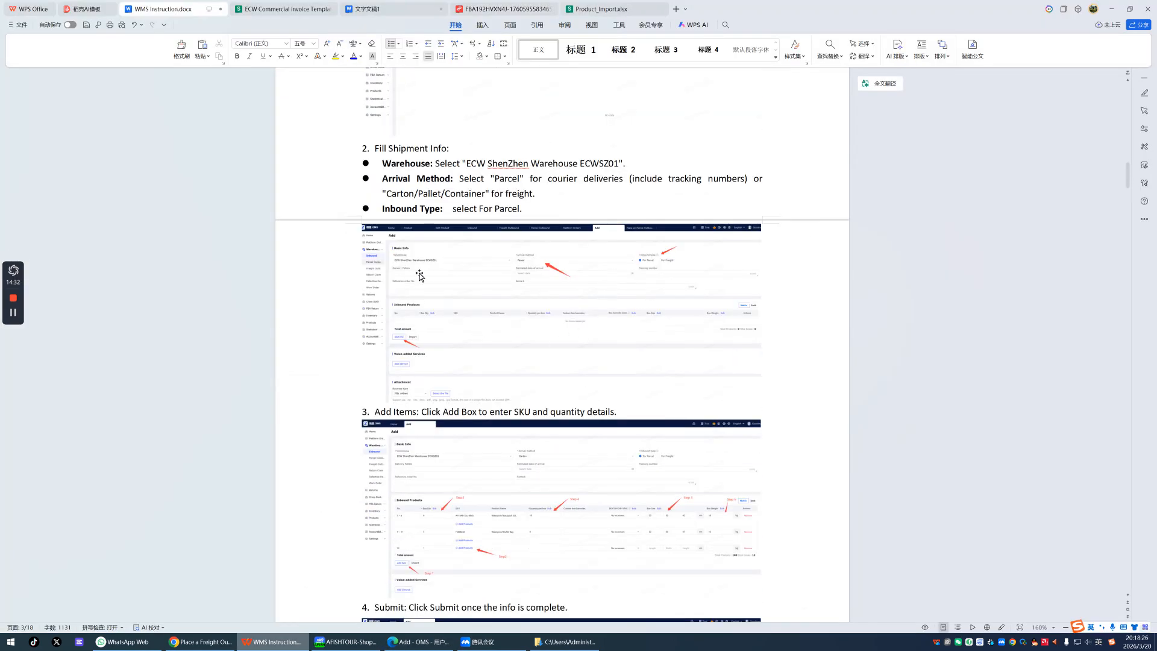
{"action": "scroll", "coordinate": [589, 328], "scroll_direction": "down", "scroll_amount": 1}
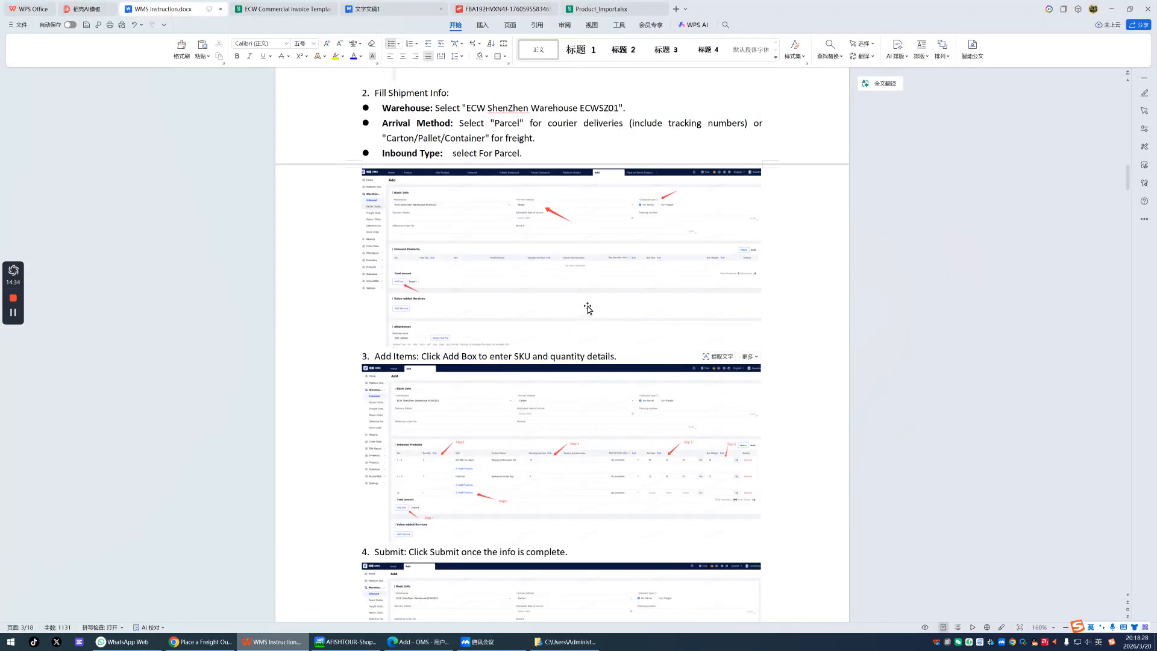
{"action": "key", "text": "alt+Tab"}
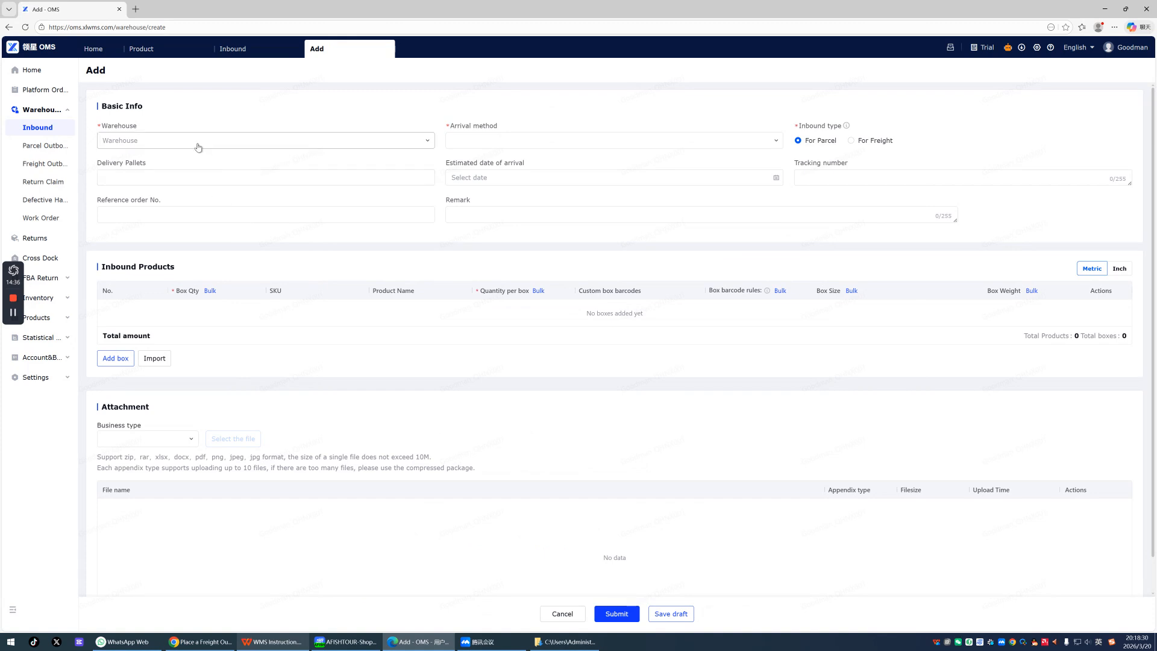
{"action": "left_click", "coordinate": [204, 145]}
{"action": "left_click", "coordinate": [212, 160]}
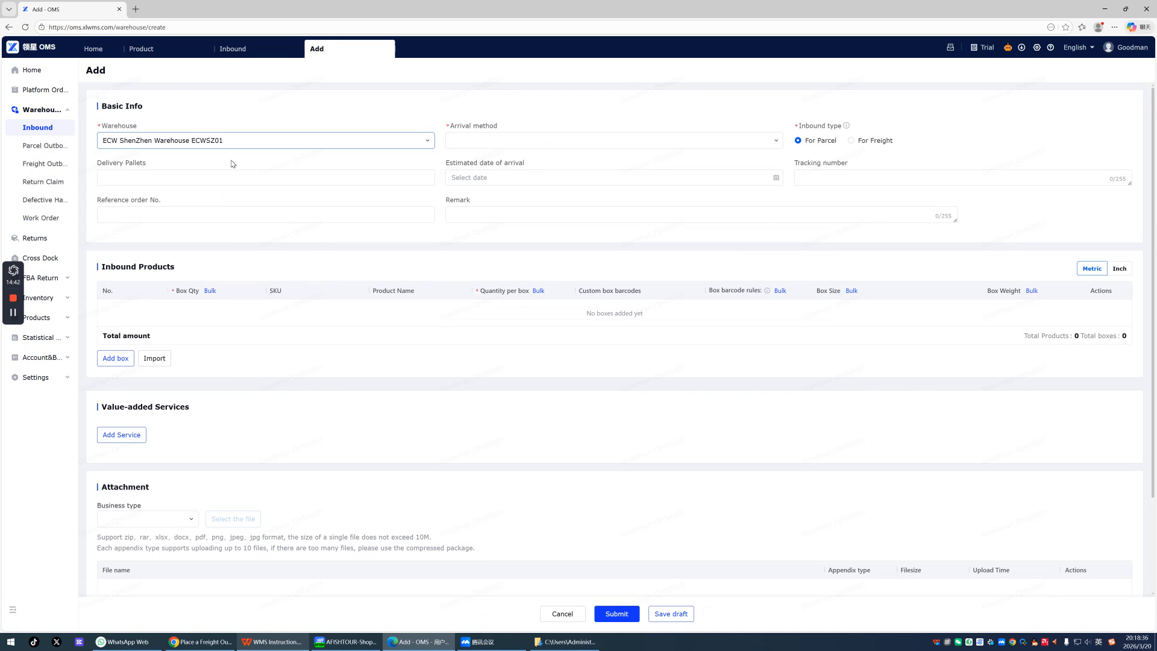
{"action": "left_click", "coordinate": [602, 147]}
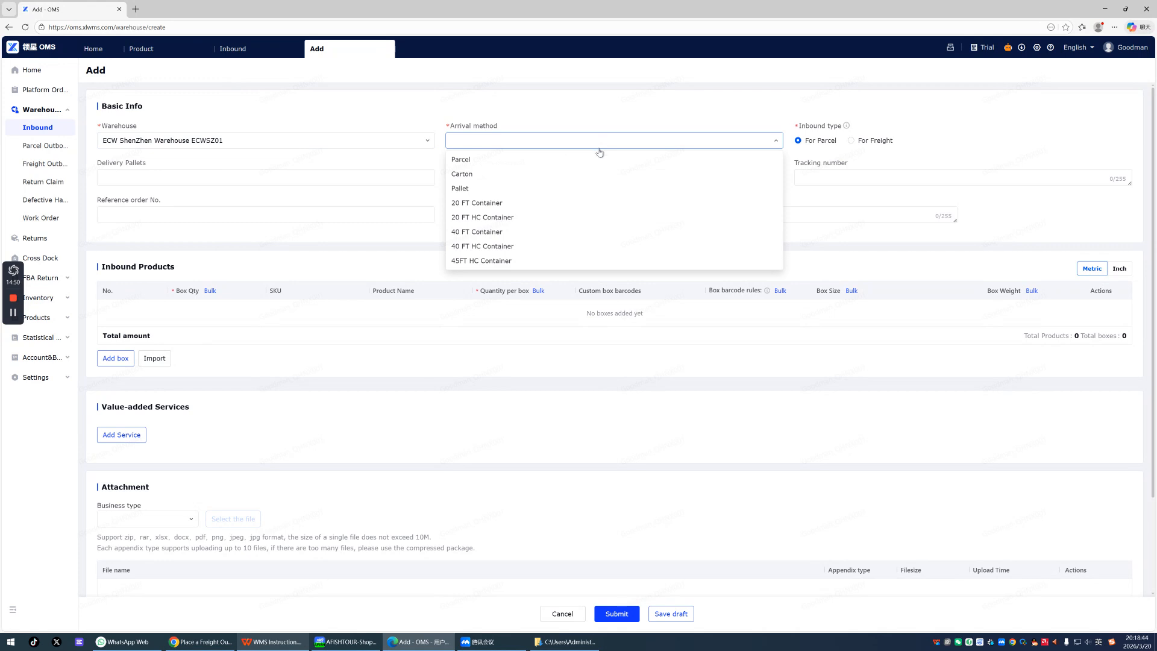
{"action": "left_click", "coordinate": [575, 175]}
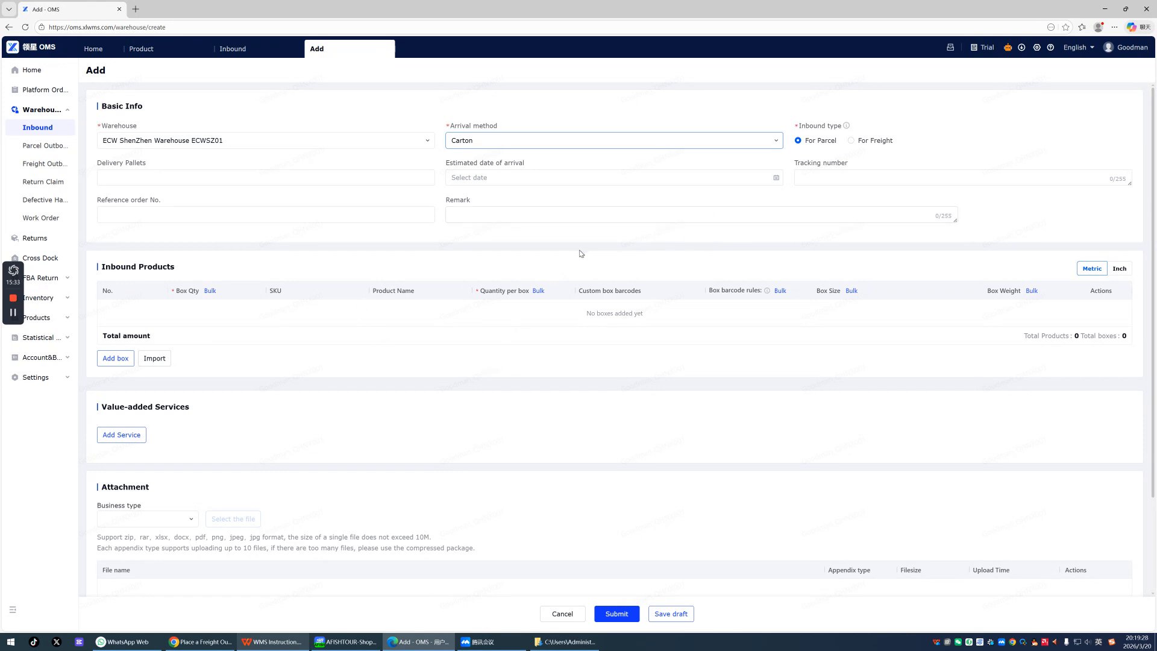
- Go through the optional Delivery Pallets, Reference order No. and Remark fields of the inbound order without entering anything
{"action": "left_click", "coordinate": [237, 177]}
{"action": "left_click", "coordinate": [269, 221]}
{"action": "left_click", "coordinate": [465, 219]}
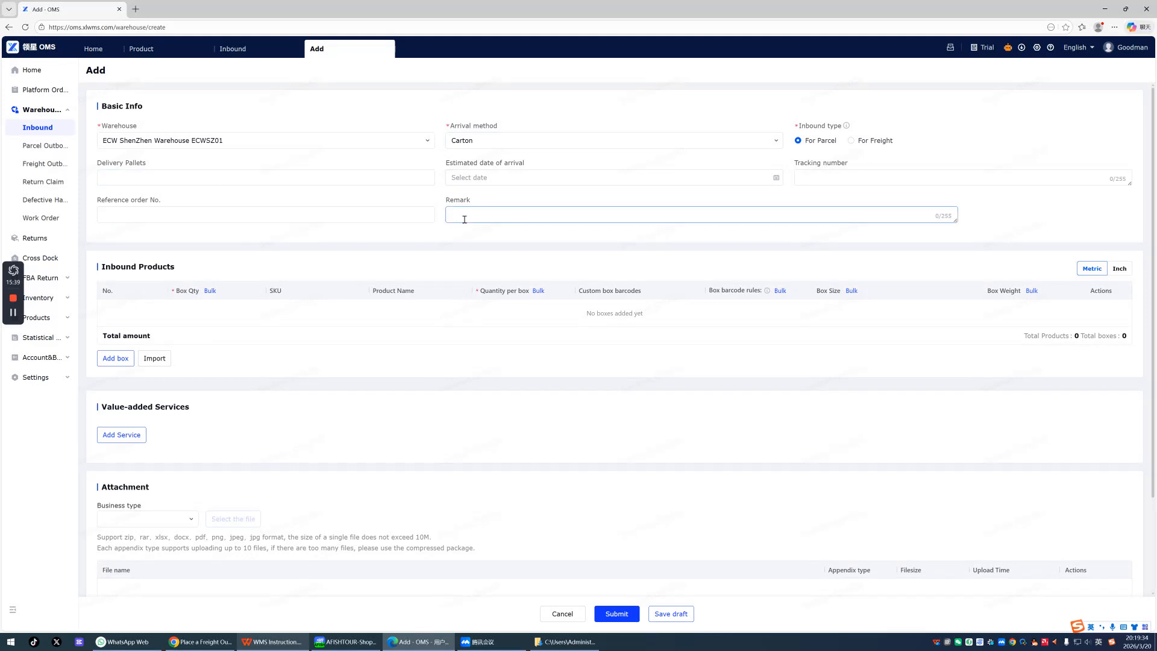
- Go through the optional Tracking number and Estimated date of arrival fields of the inbound order without entering anything
{"action": "left_click", "coordinate": [848, 185]}
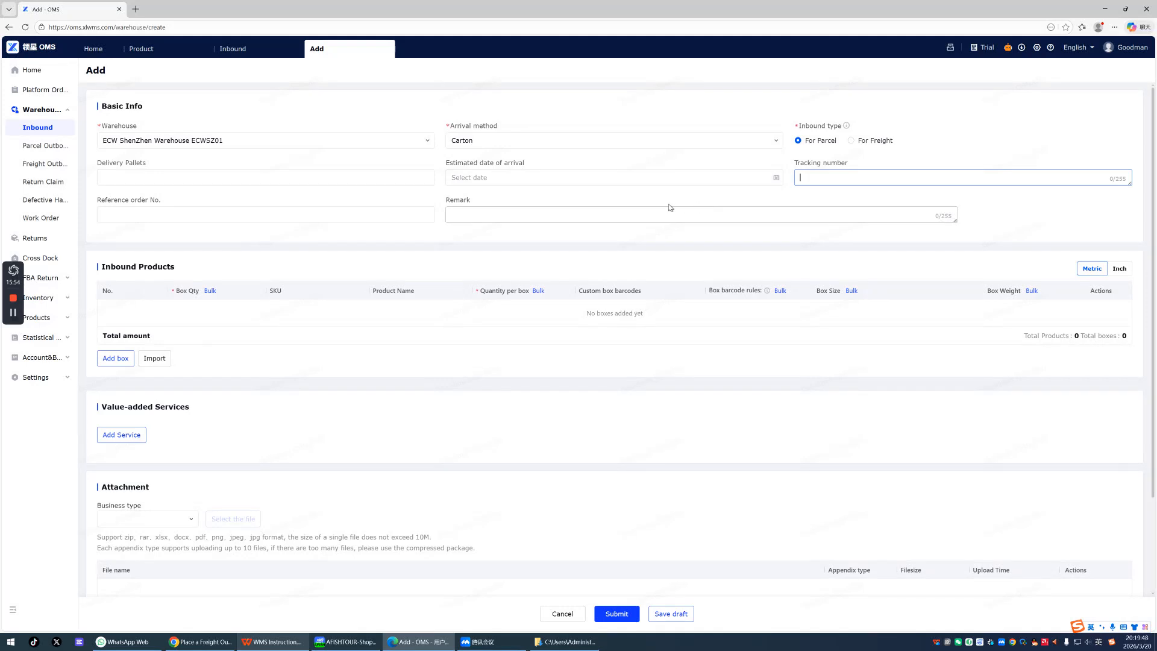
{"action": "left_click", "coordinate": [550, 178]}
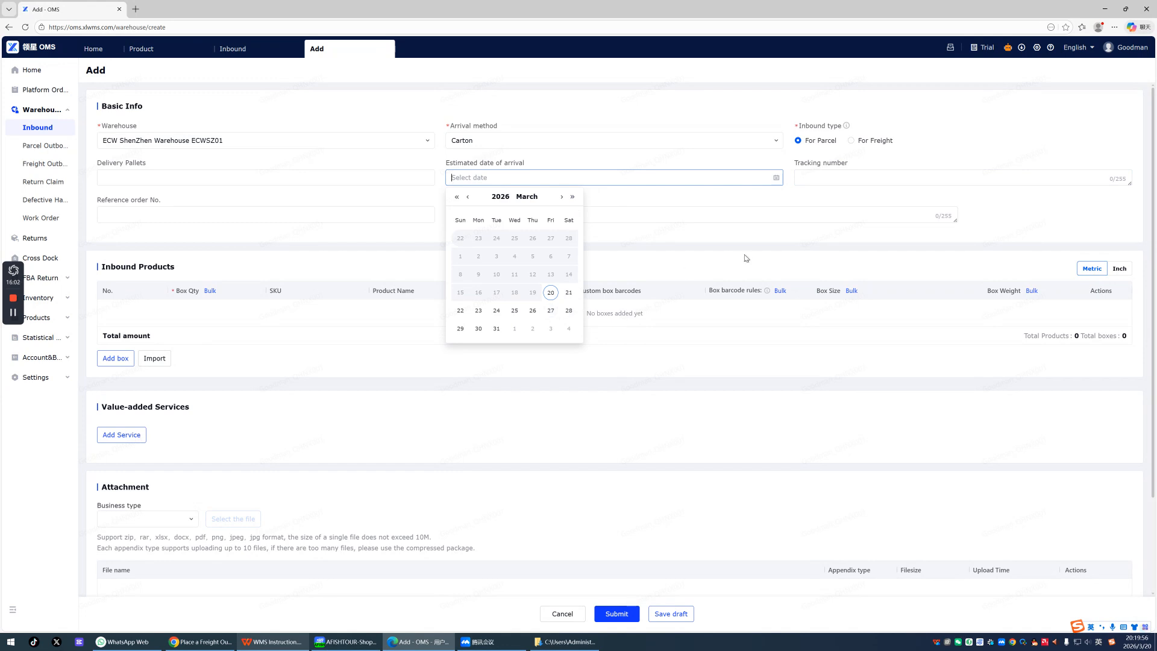
{"action": "left_click", "coordinate": [697, 257]}
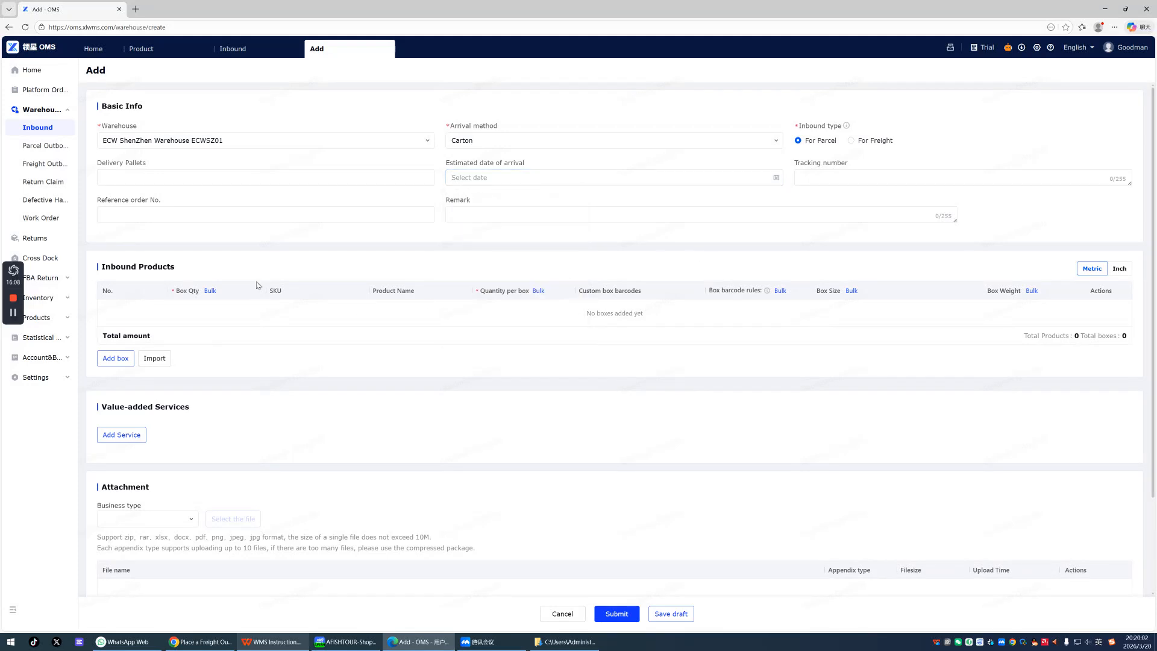
- Add a box to the inbound products and assign the Backpack SKU ECWBP01 to it
{"action": "scroll", "coordinate": [259, 265], "scroll_direction": "down", "scroll_amount": 1}
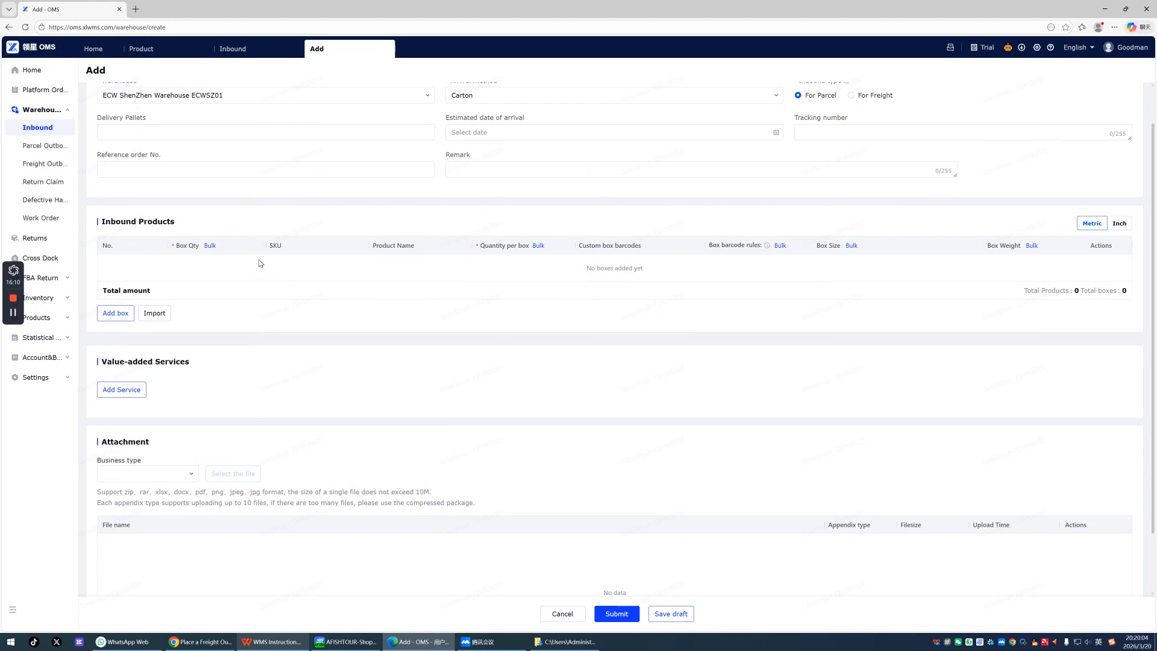
{"action": "scroll", "coordinate": [260, 263], "scroll_direction": "up", "scroll_amount": 1}
{"action": "scroll", "coordinate": [244, 261], "scroll_direction": "down", "scroll_amount": 2}
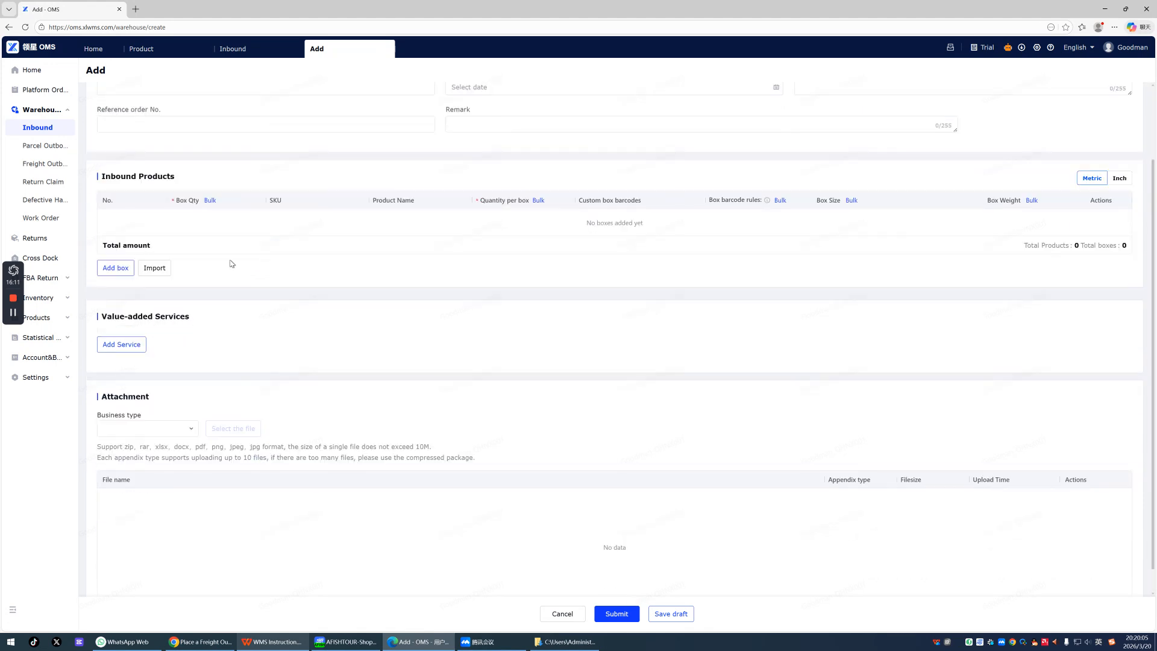
{"action": "left_click", "coordinate": [115, 268]}
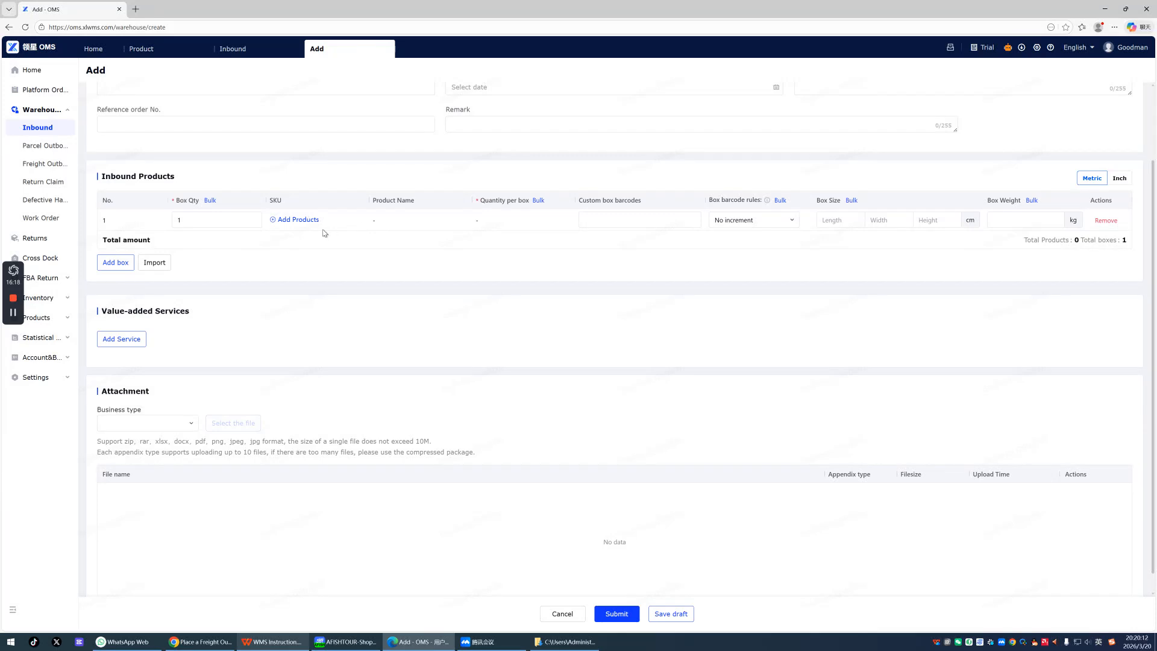
{"action": "left_click", "coordinate": [281, 223]}
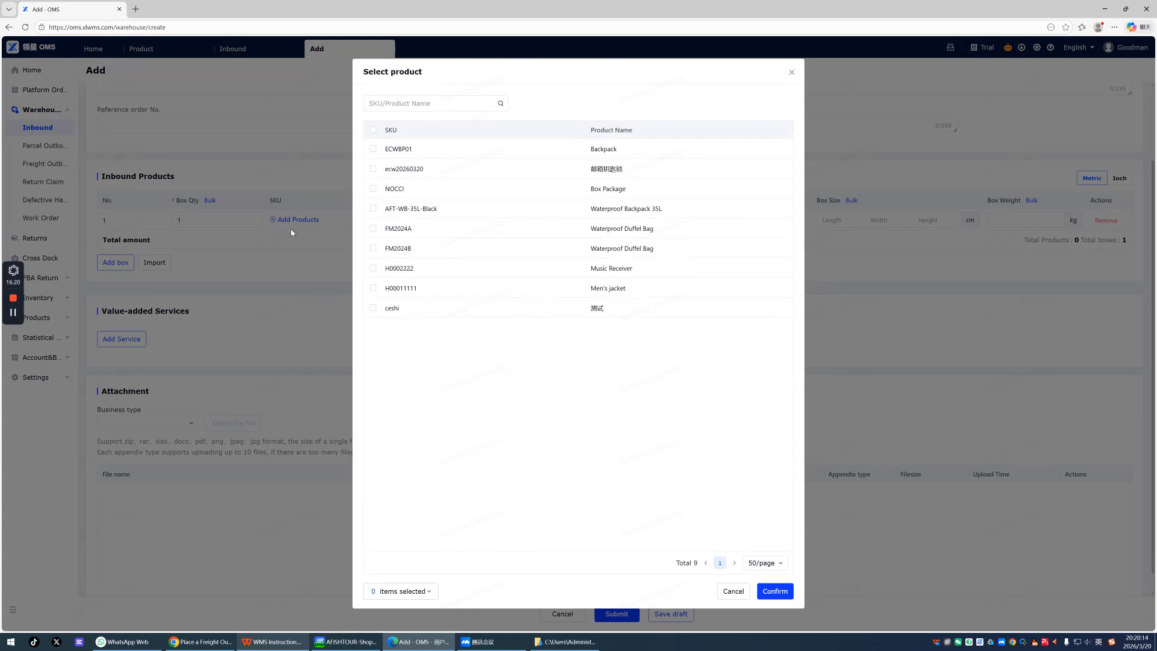
{"action": "left_click", "coordinate": [372, 150]}
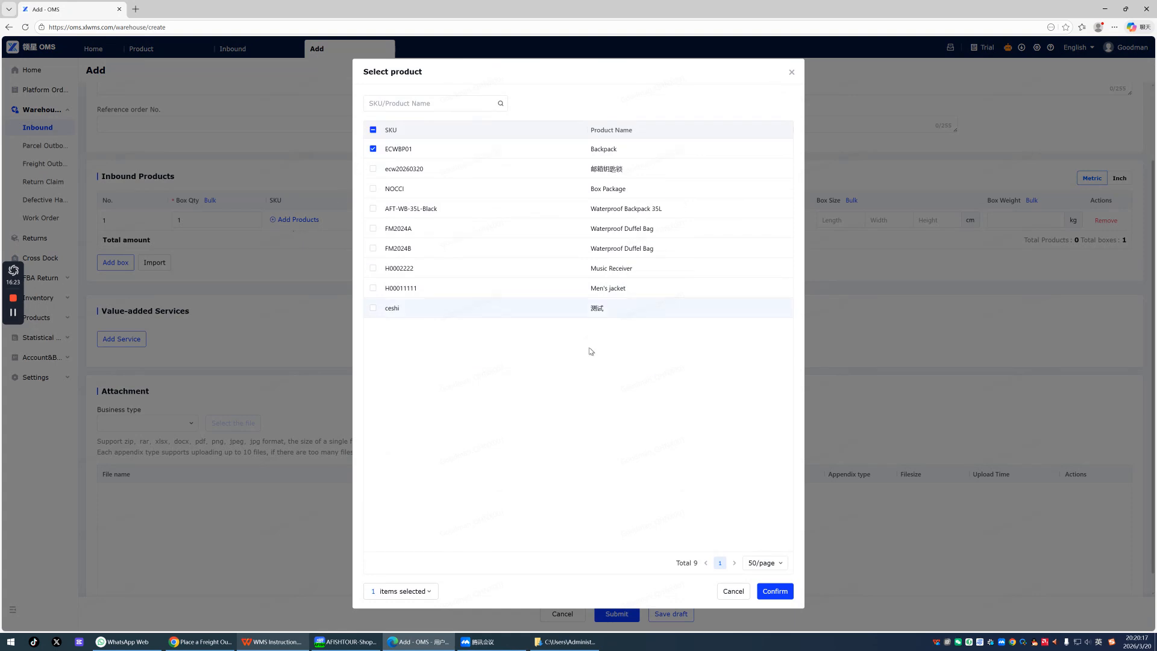
{"action": "left_click", "coordinate": [783, 592]}
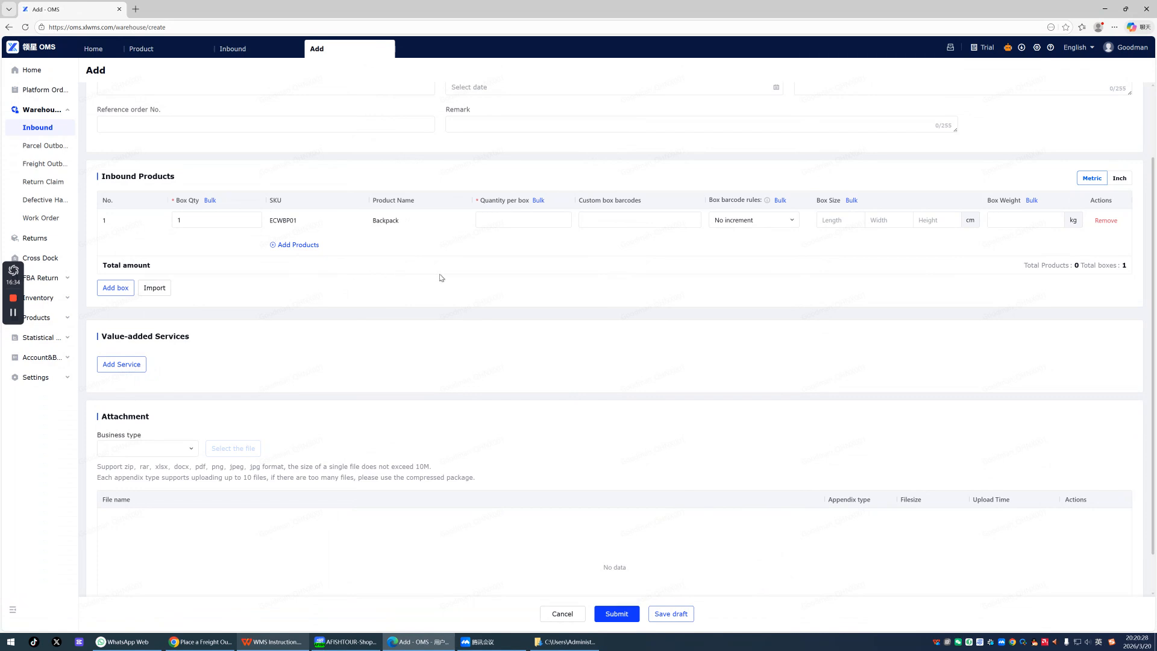
- Add the products AFT-WB-35L-Black and FM2024A to the first box alongside the Backpack
{"action": "left_click", "coordinate": [191, 220]}
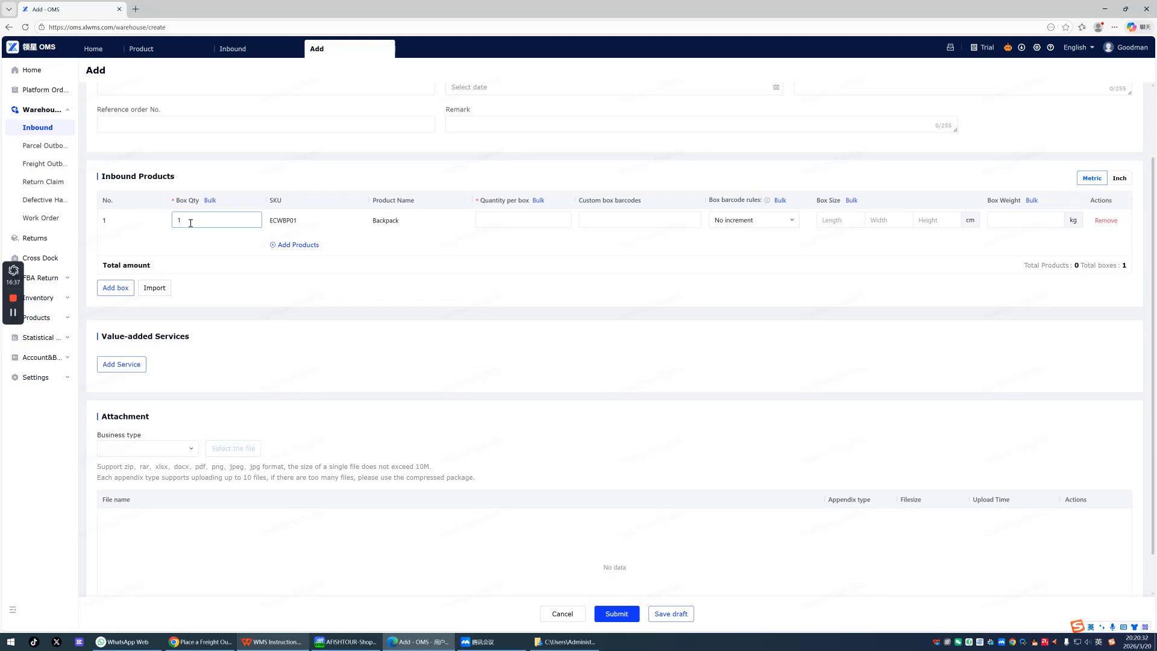
{"action": "double_click", "coordinate": [191, 221]}
{"action": "left_click", "coordinate": [301, 245]}
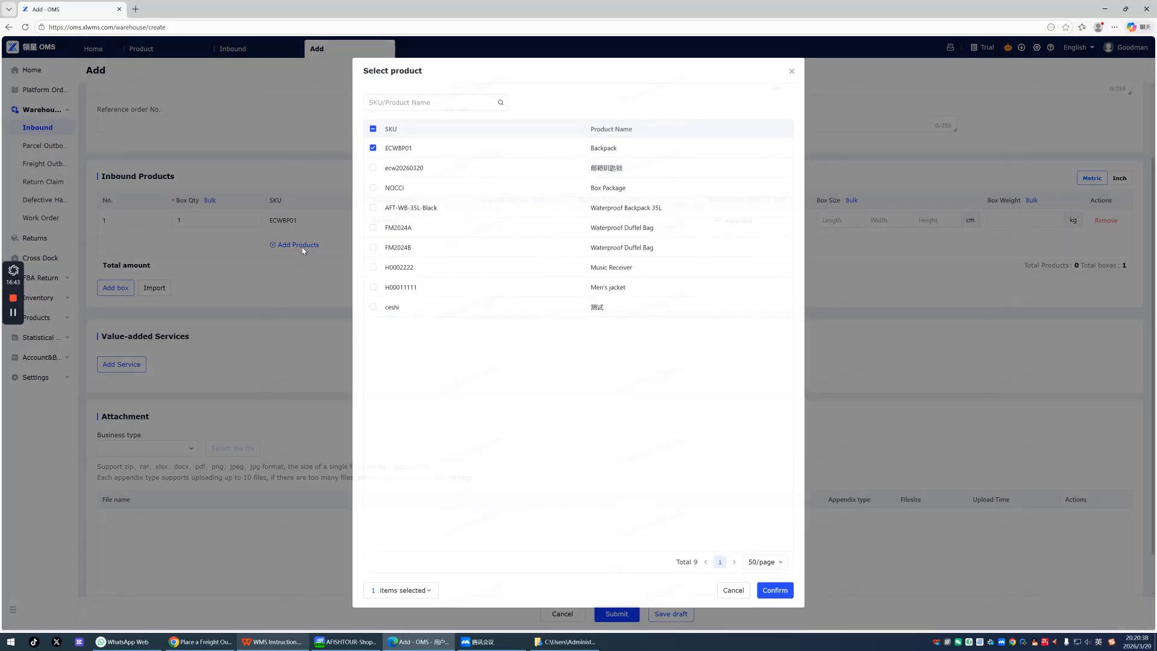
{"action": "left_click", "coordinate": [374, 210]}
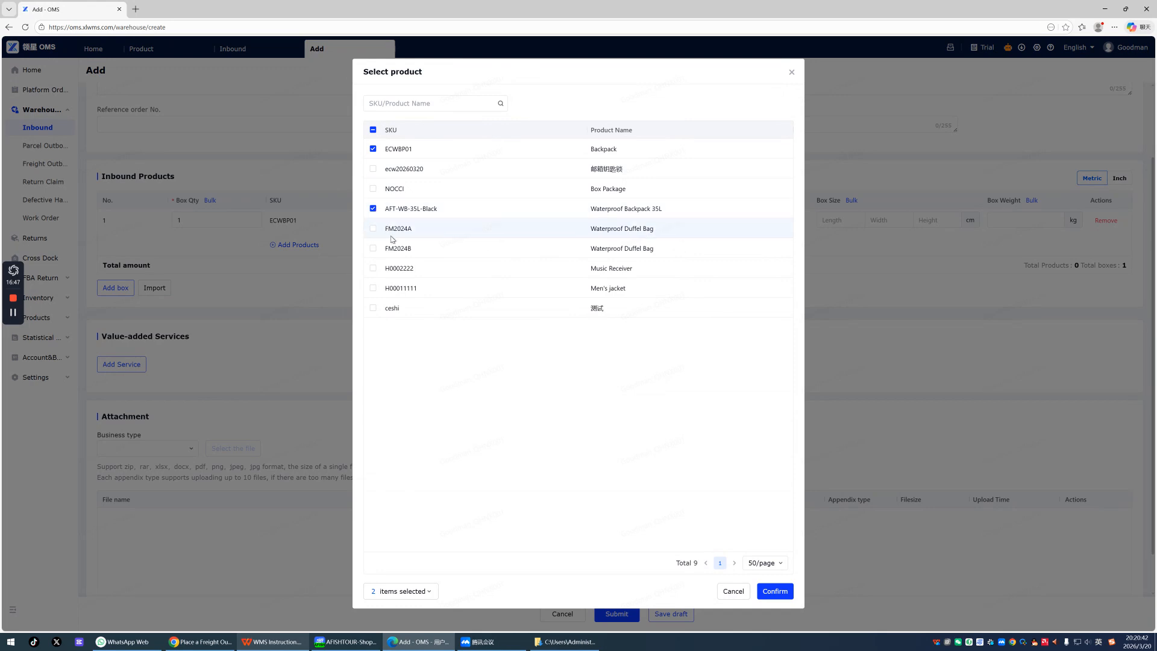
{"action": "left_click", "coordinate": [373, 228]}
{"action": "left_click", "coordinate": [774, 592]}
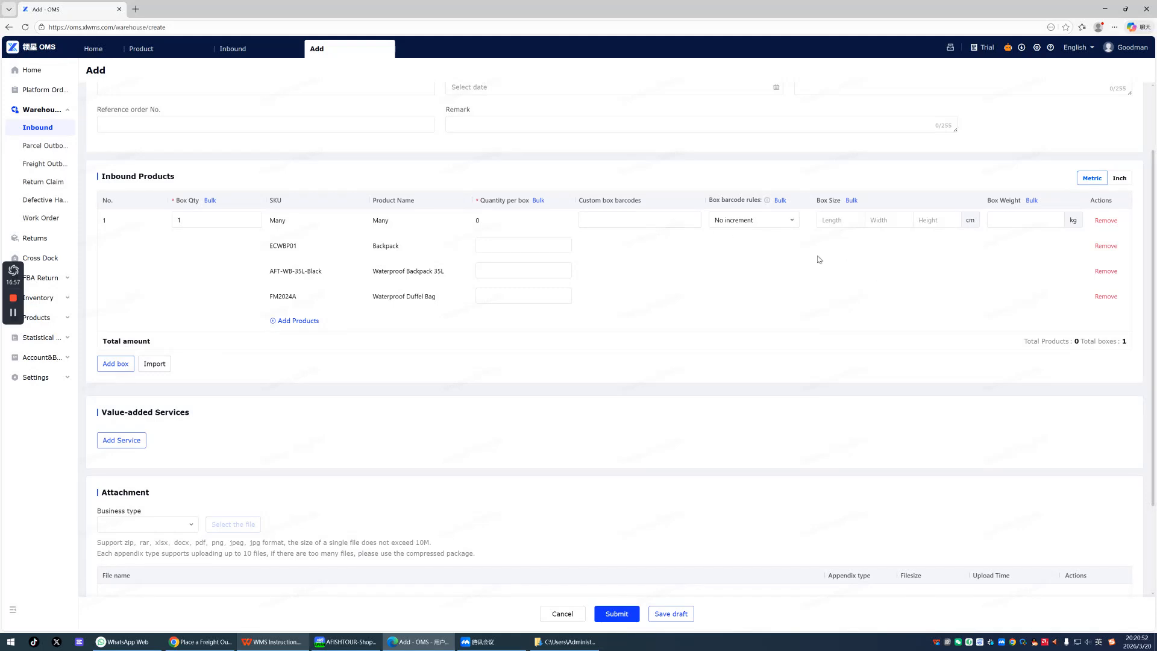
- Go through the first box's custom barcode, box size and box weight fields without entering anything
{"action": "left_click", "coordinate": [647, 226]}
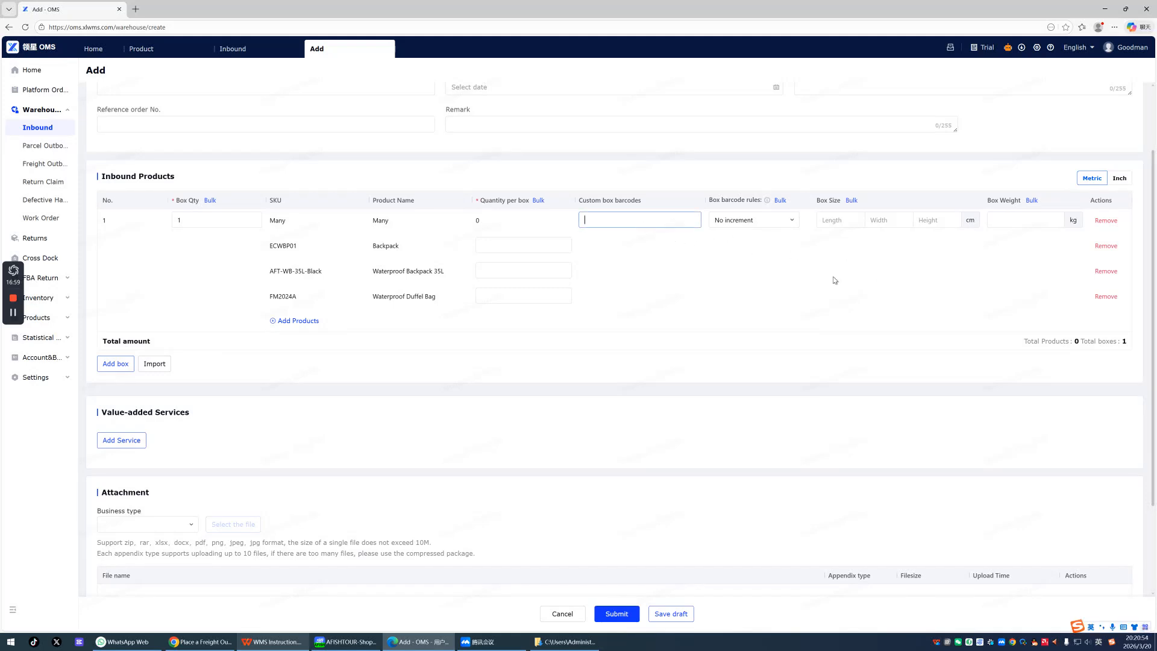
{"action": "left_click", "coordinate": [822, 222]}
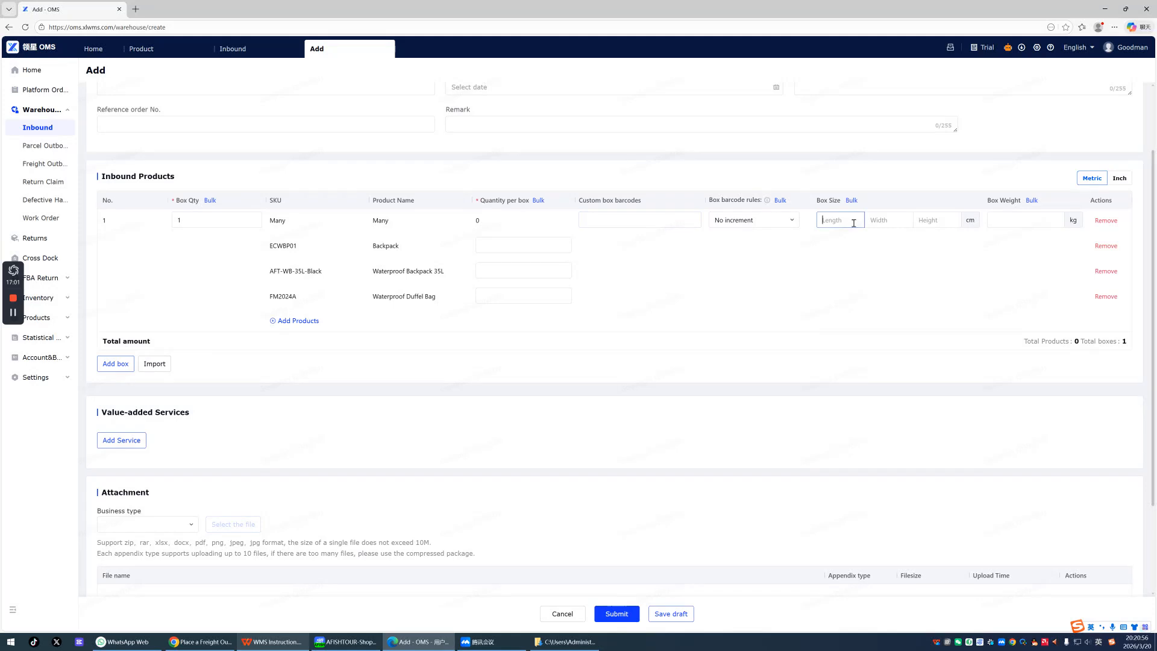
{"action": "left_click", "coordinate": [889, 224]}
{"action": "left_click", "coordinate": [998, 226]}
{"action": "left_click", "coordinate": [610, 222]}
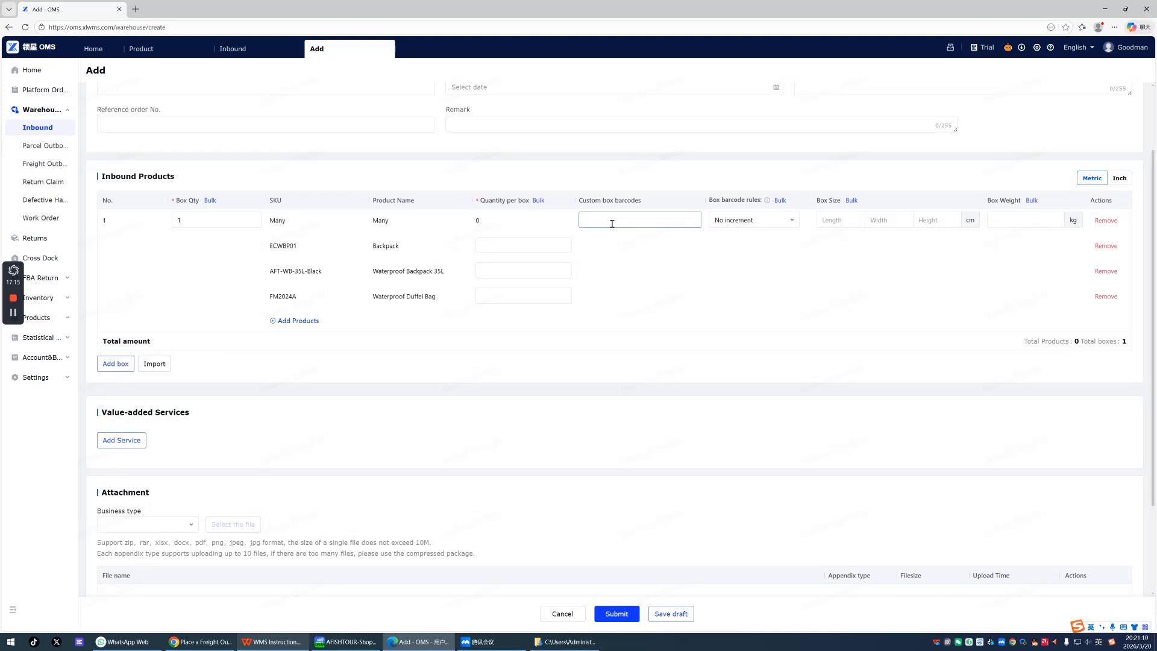
{"action": "left_click", "coordinate": [319, 231]}
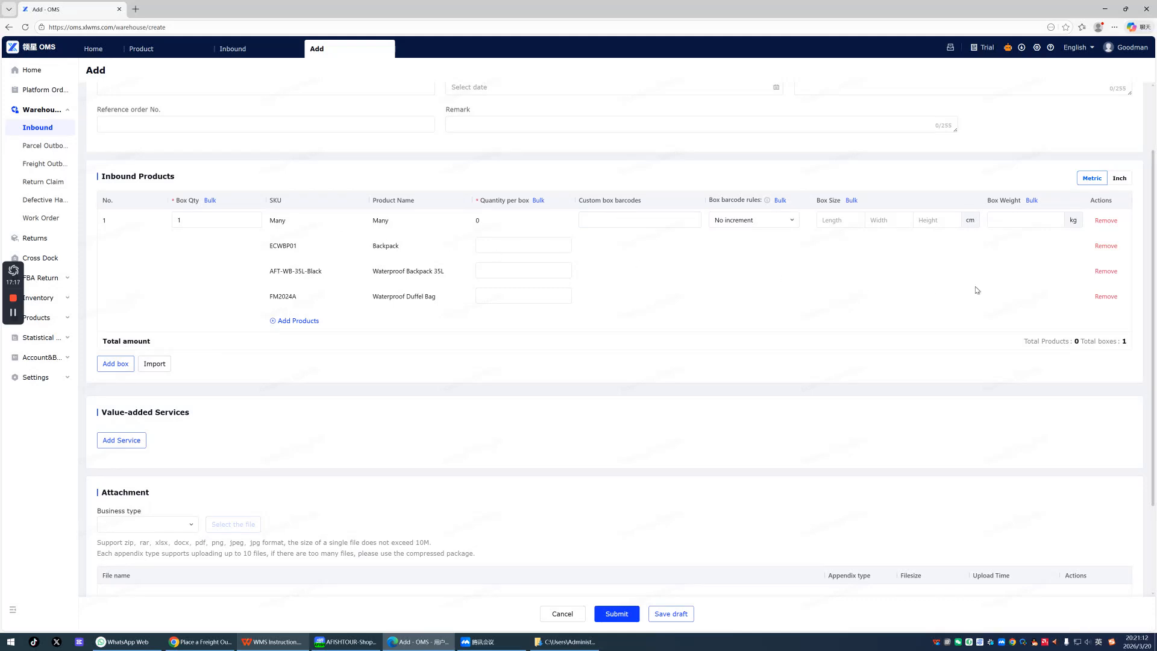
- Remove FM2024A and AFT-WB-35L-Black from the first box, leaving the product selection unchanged
{"action": "left_click", "coordinate": [1106, 297]}
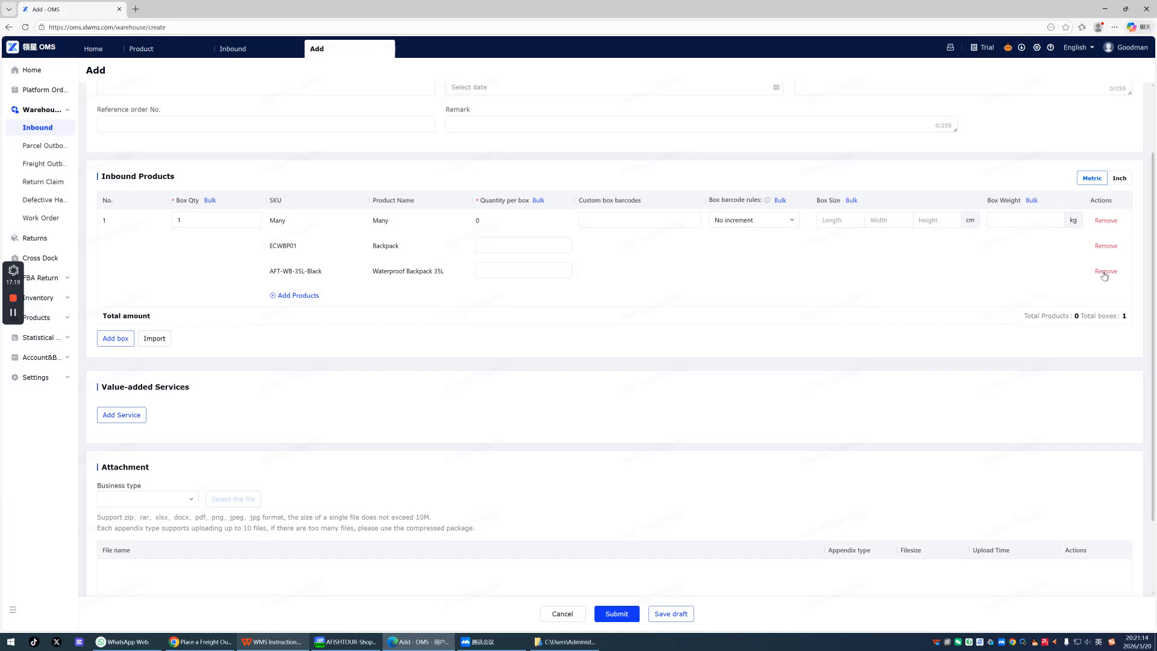
{"action": "left_click", "coordinate": [1105, 271]}
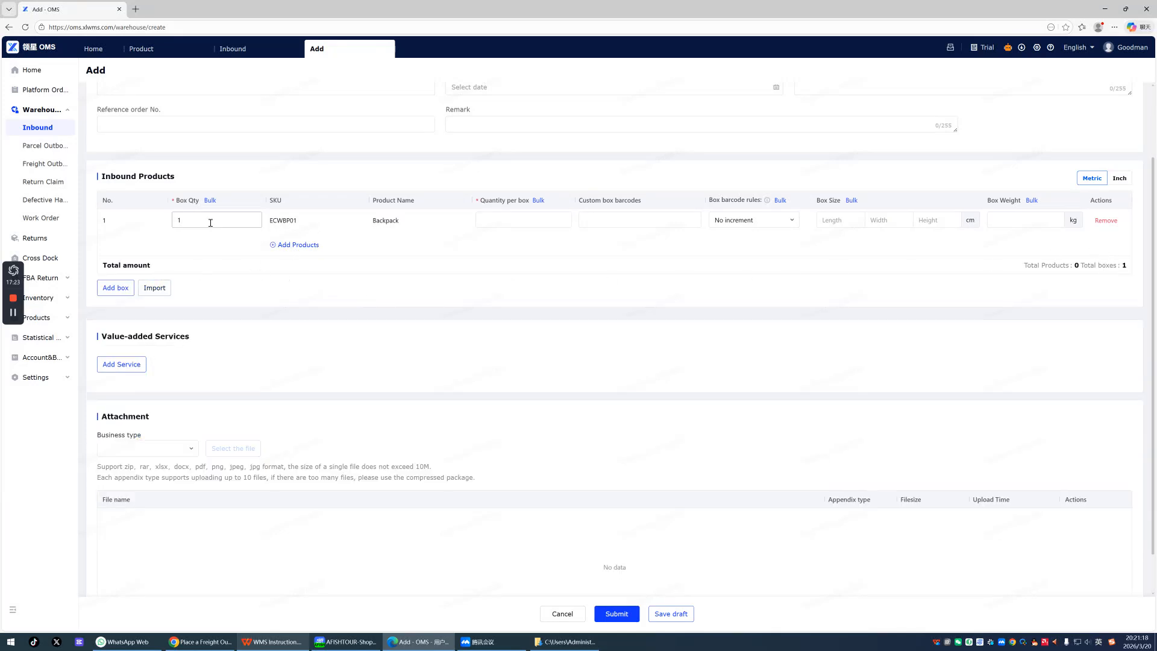
{"action": "left_click", "coordinate": [286, 248]}
{"action": "left_click", "coordinate": [791, 71]}
- Add a second box row containing the Waterproof Backpack 35L, SKU AFT-WB-35L-Black
{"action": "left_click", "coordinate": [119, 292]}
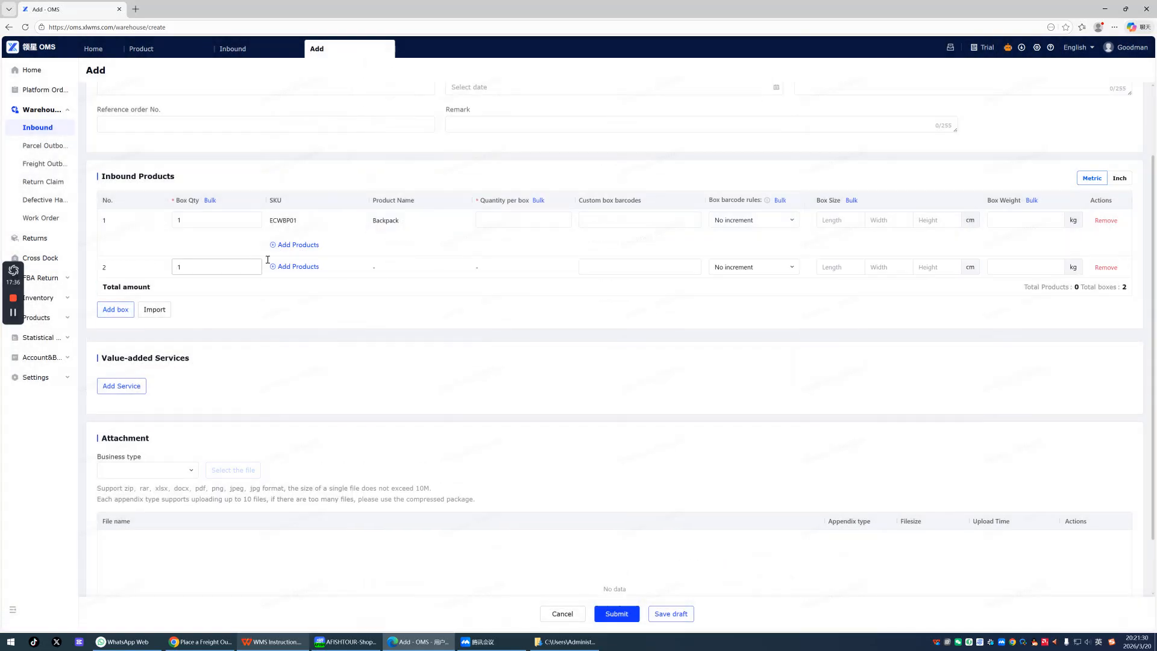
{"action": "left_click", "coordinate": [286, 266]}
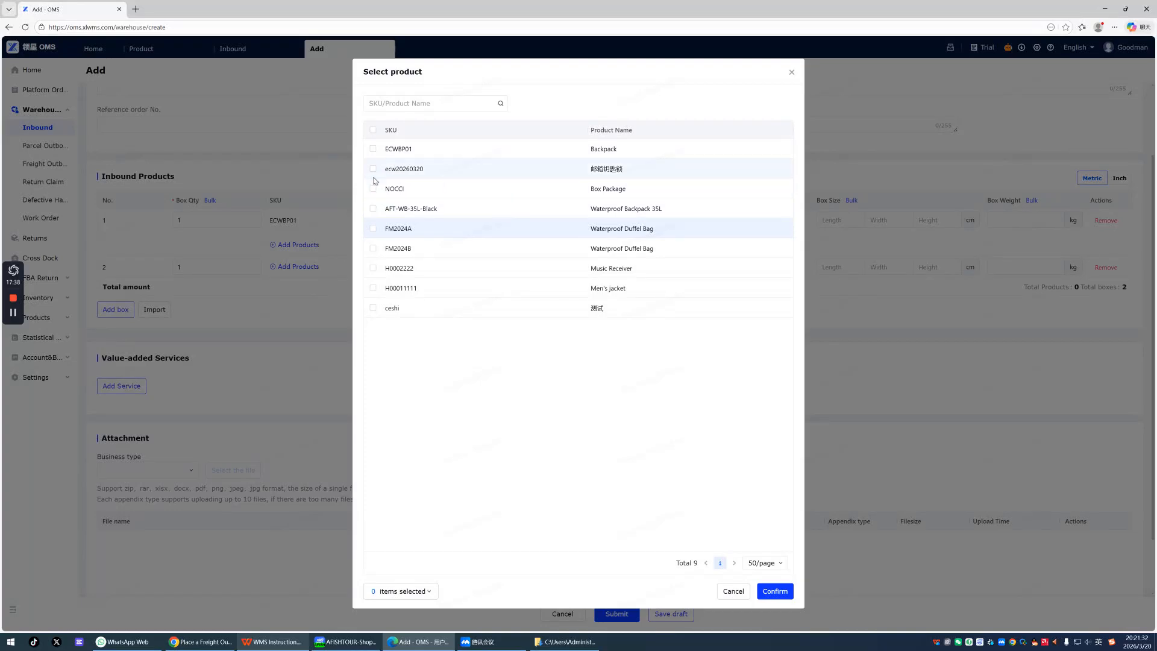
{"action": "left_click", "coordinate": [373, 208]}
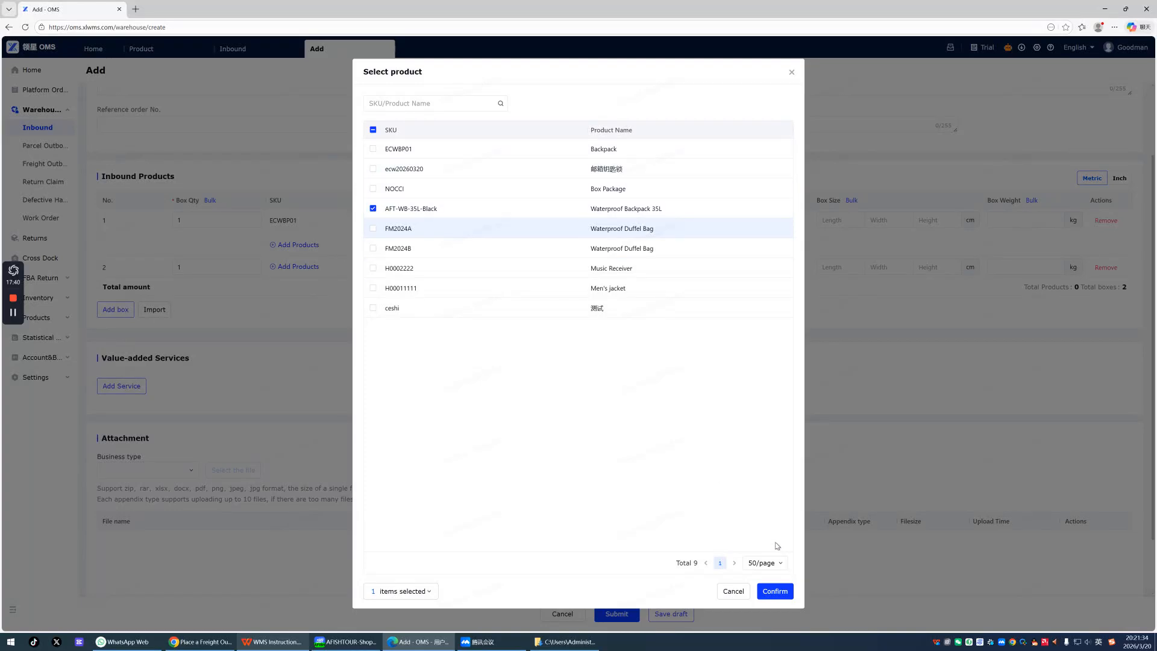
{"action": "left_click", "coordinate": [775, 591]}
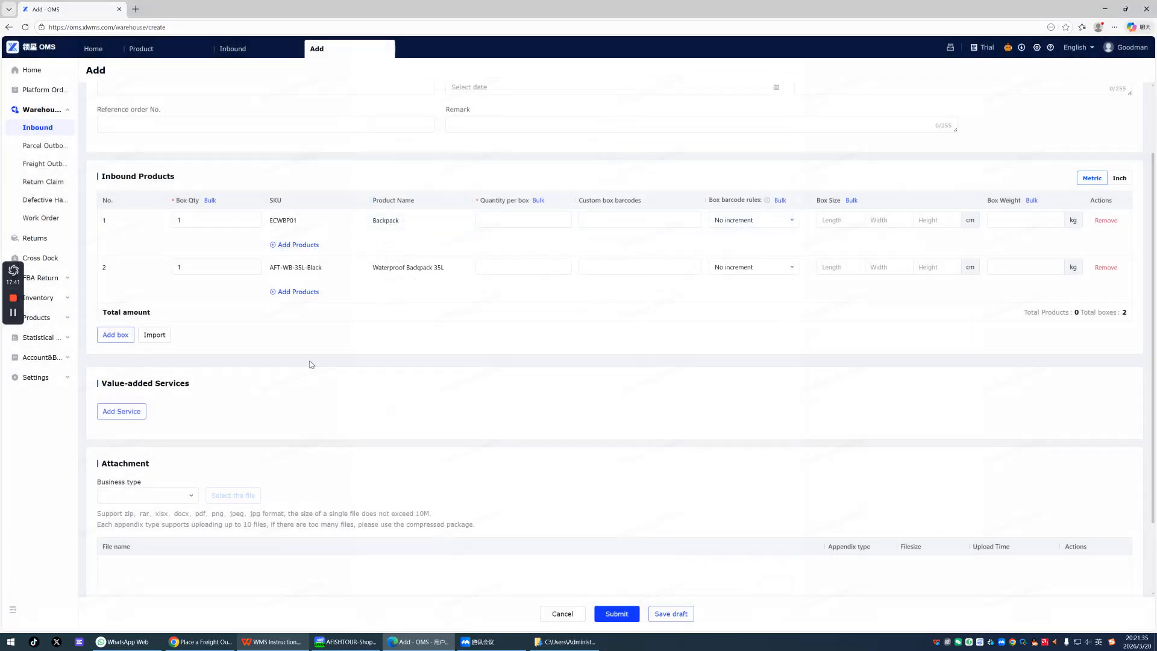
- Set the box quantity to 10 for the Backpack and to 5 for the Waterproof Backpack 35L
{"action": "double_click", "coordinate": [205, 220]}
{"action": "type", "text": "10"}
{"action": "double_click", "coordinate": [217, 267]}
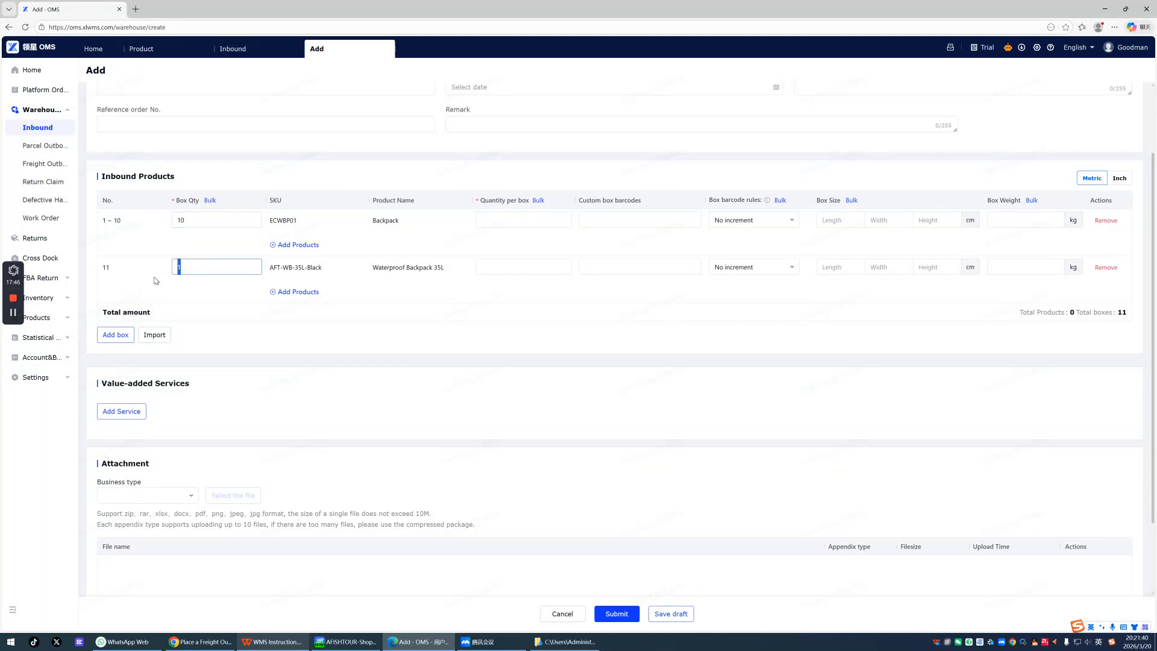
{"action": "type", "text": "5"}
{"action": "left_click", "coordinate": [218, 313]}
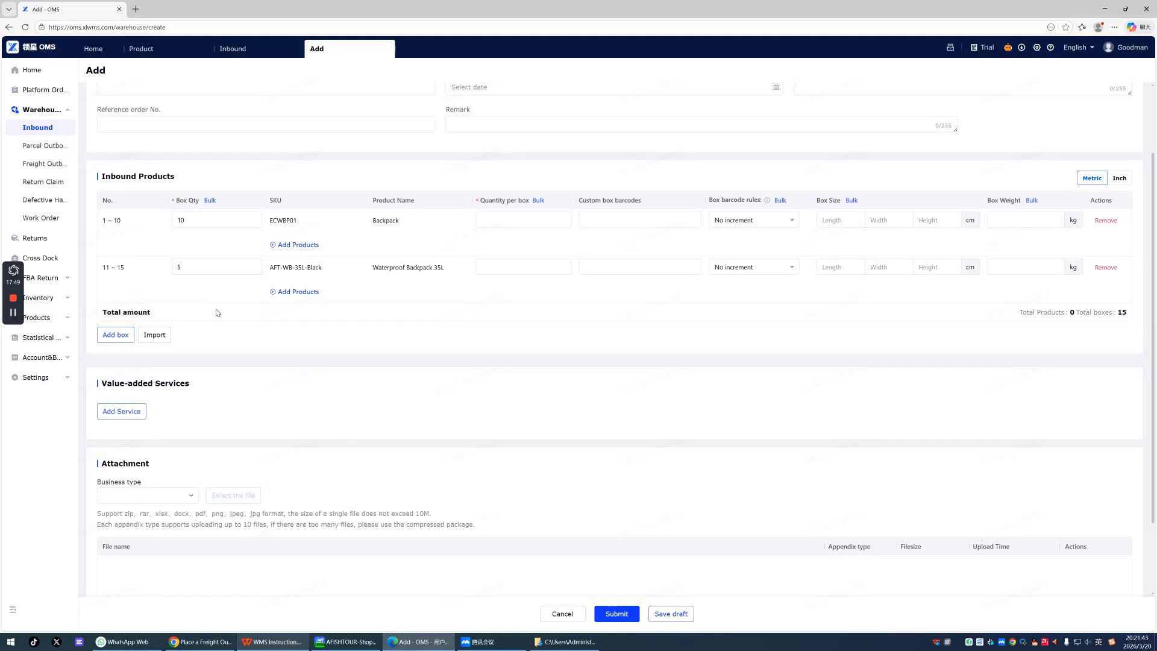
- Add a third box row containing the Waterproof Duffel Bag FM2024B, with a box quantity of 8
{"action": "left_click", "coordinate": [115, 337]}
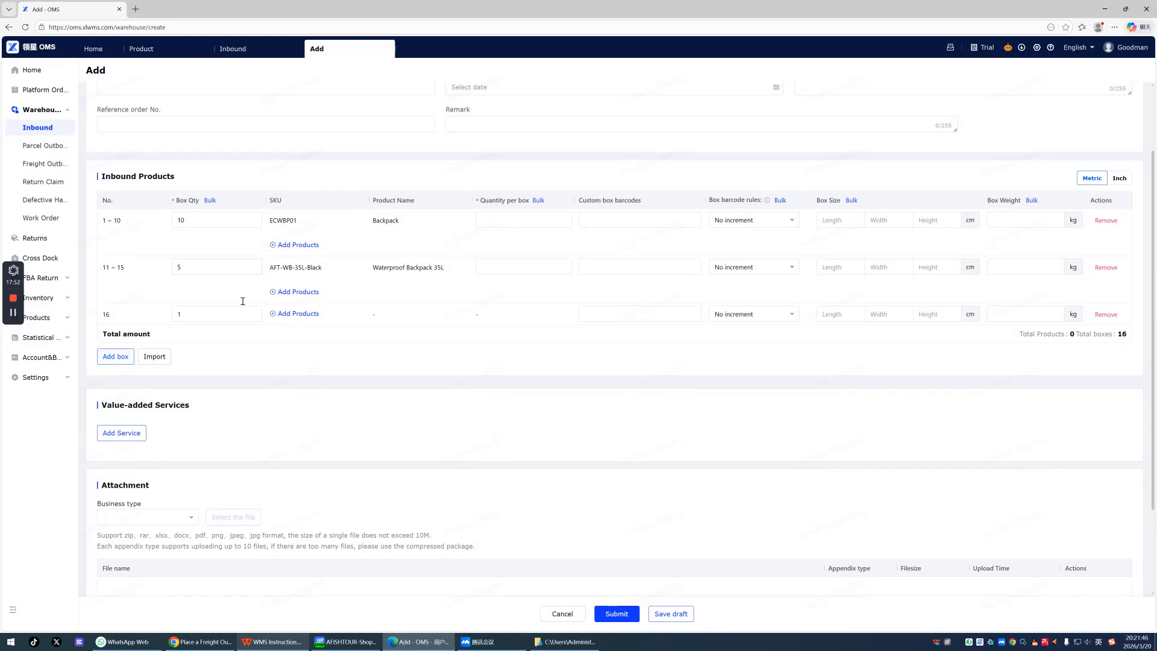
{"action": "left_click", "coordinate": [287, 318]}
{"action": "left_click", "coordinate": [404, 252]}
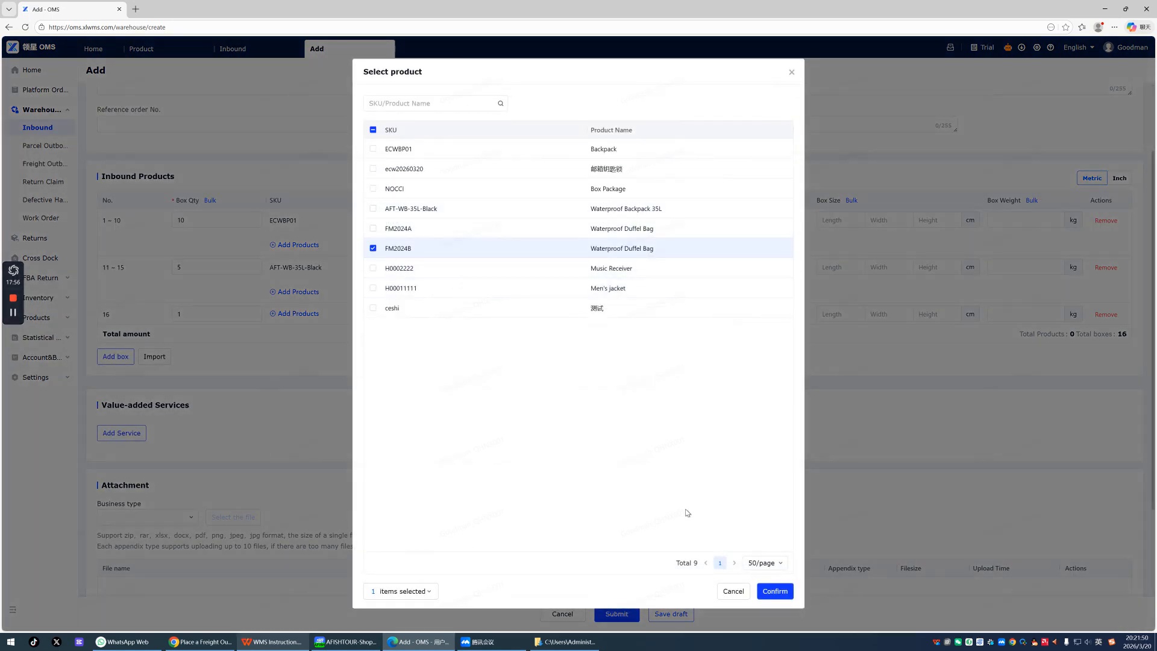
{"action": "left_click", "coordinate": [774, 592]}
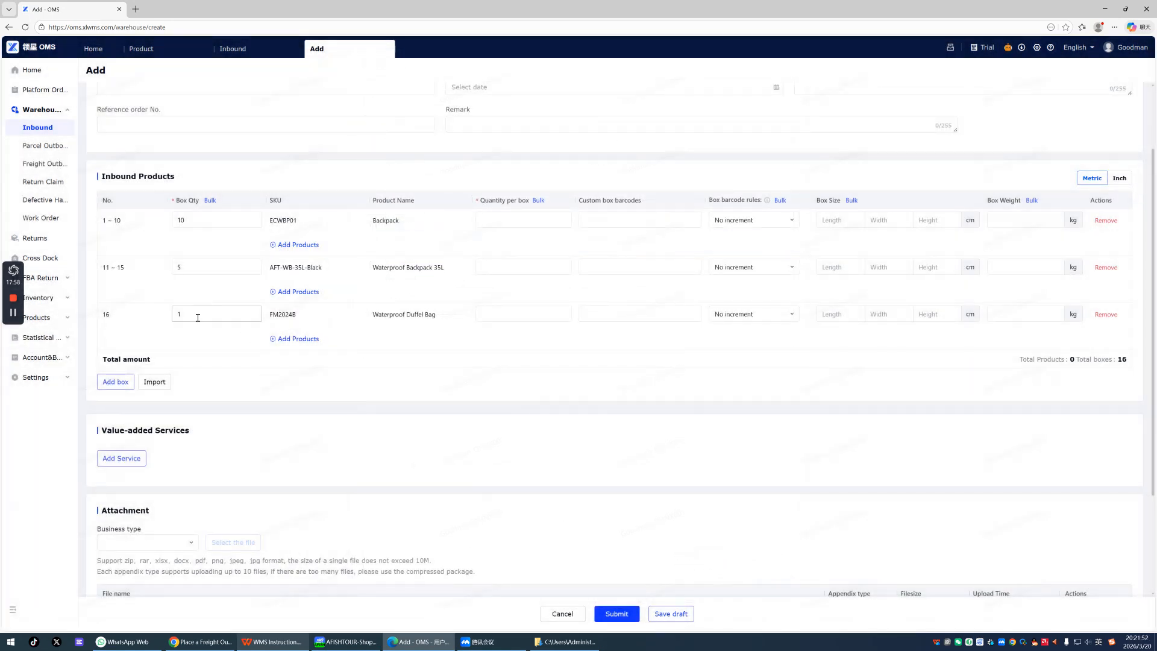
{"action": "double_click", "coordinate": [198, 318]}
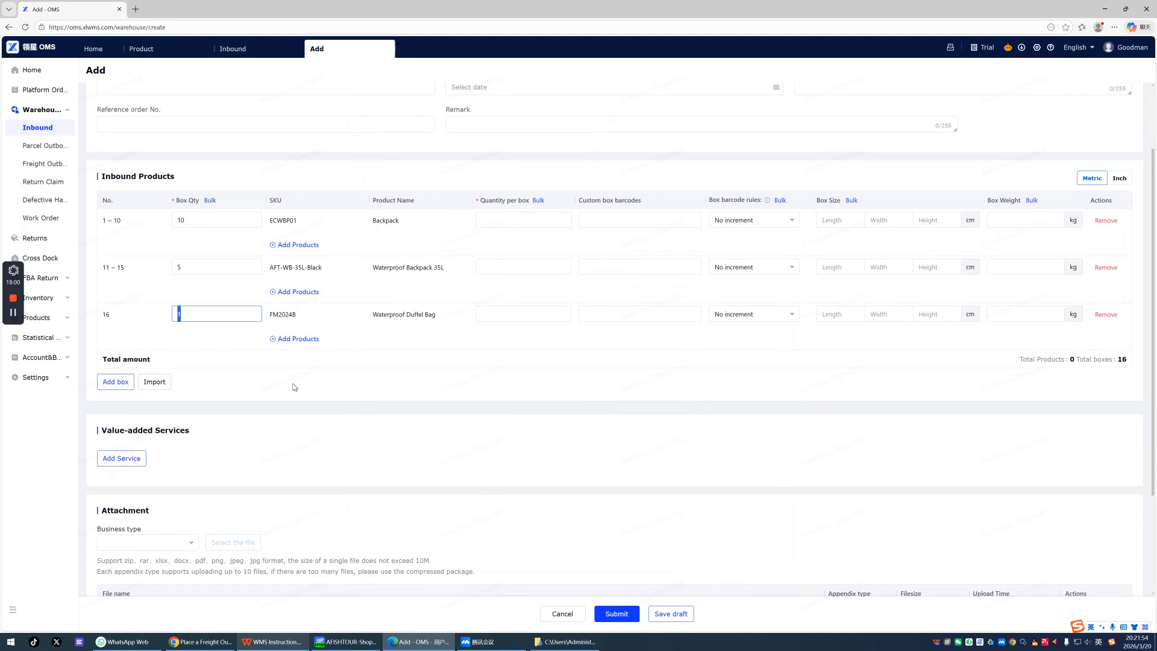
{"action": "type", "text": "8"}
{"action": "left_click", "coordinate": [671, 399]}
- Set the quantity per box to 10 for each of the three inbound products
{"action": "left_click", "coordinate": [528, 221]}
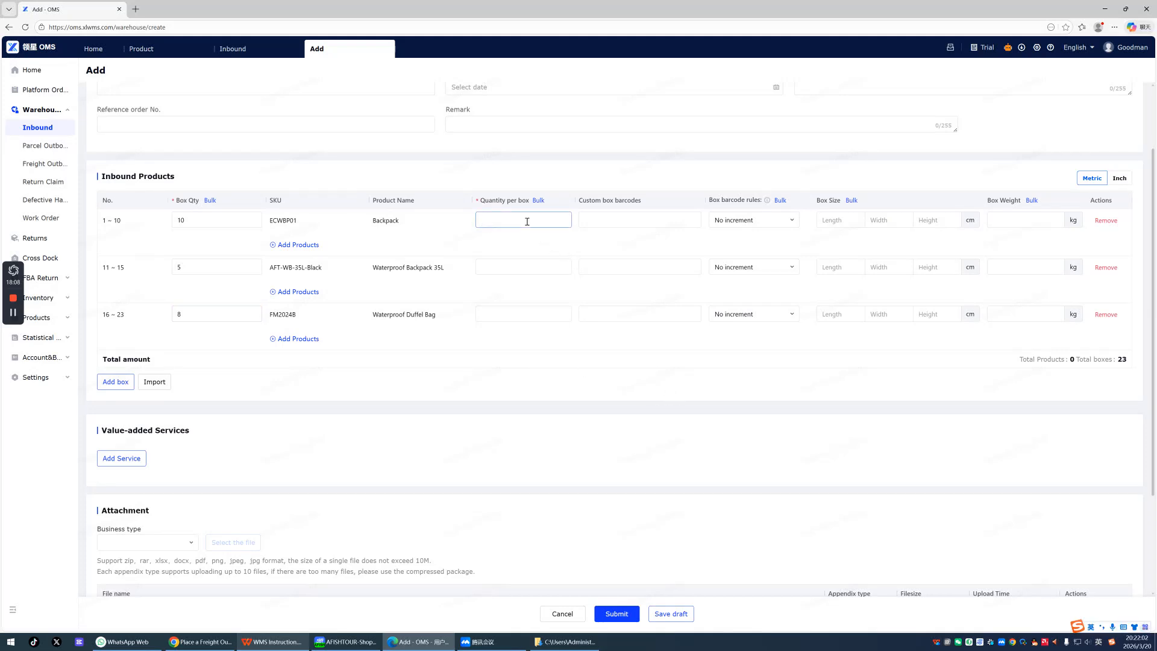
{"action": "type", "text": "10"}
{"action": "left_click", "coordinate": [504, 270]}
{"action": "type", "text": "10"}
{"action": "left_click", "coordinate": [511, 313]}
{"action": "left_click", "coordinate": [654, 299]}
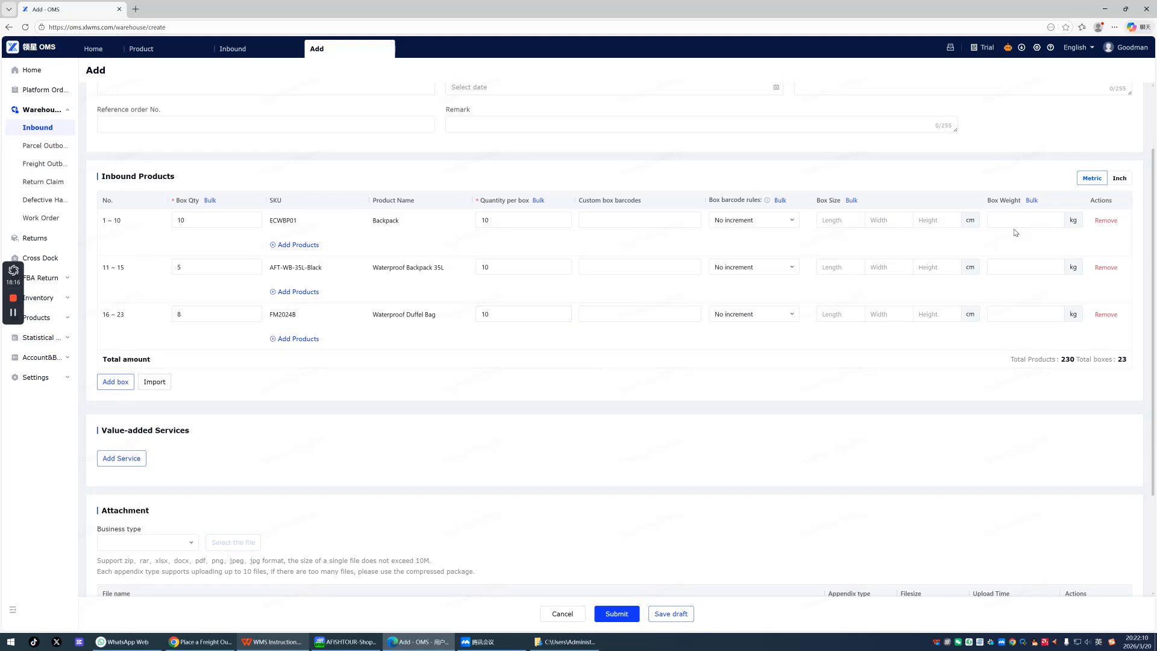
- Set the Backpack boxes' size to 50 × 50 × 30 cm and their weight to 15 kg
{"action": "left_click", "coordinate": [833, 224]}
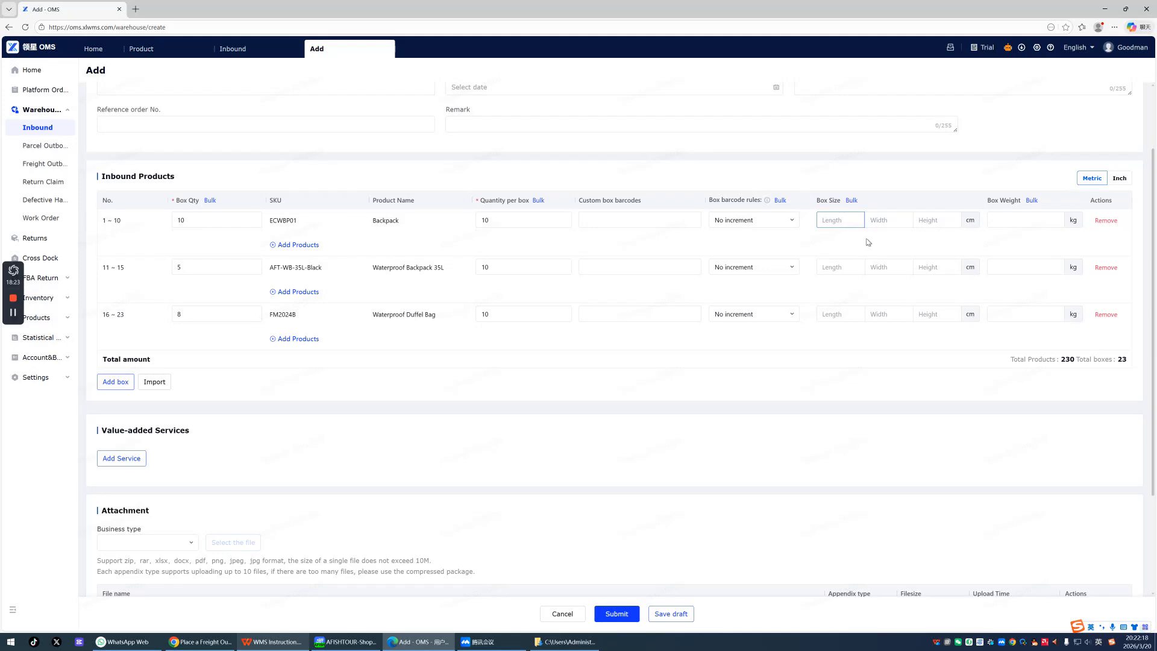
{"action": "type", "text": "50"}
{"action": "left_click", "coordinate": [920, 194]}
{"action": "left_click", "coordinate": [899, 218]}
{"action": "type", "text": "20"}
{"action": "left_click_drag", "start_coordinate": [884, 223], "coordinate": [858, 225]}
{"action": "type", "text": "50"}
{"action": "left_click", "coordinate": [930, 222]}
{"action": "type", "text": "30"}
{"action": "left_click", "coordinate": [1036, 224]}
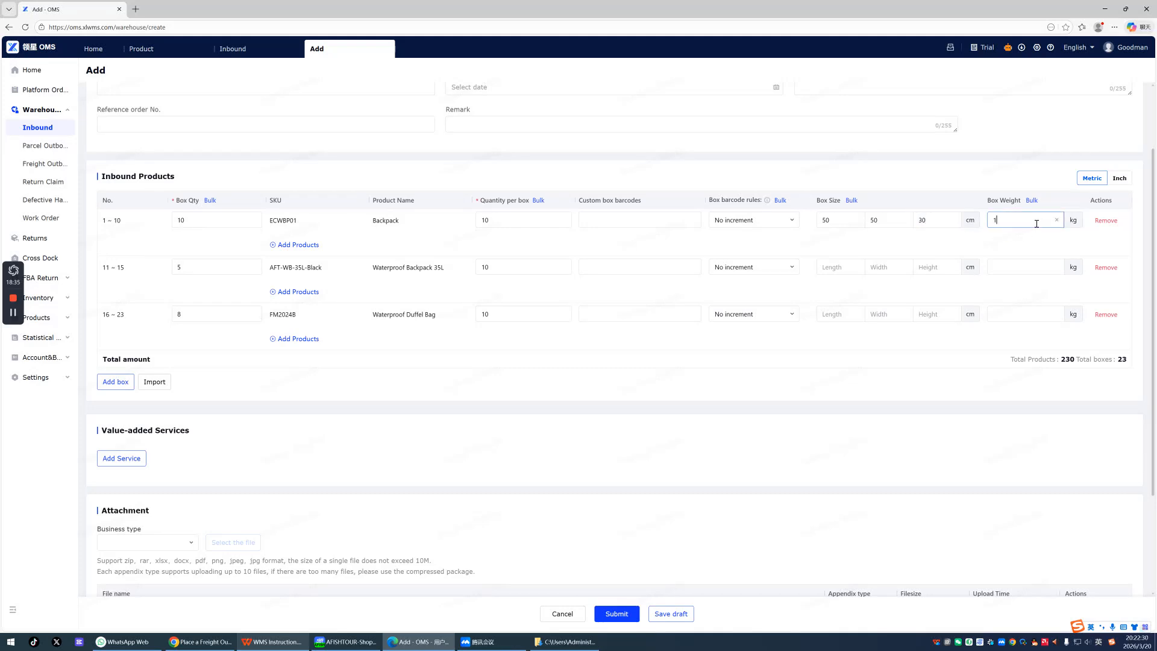
{"action": "left_click", "coordinate": [842, 386]}
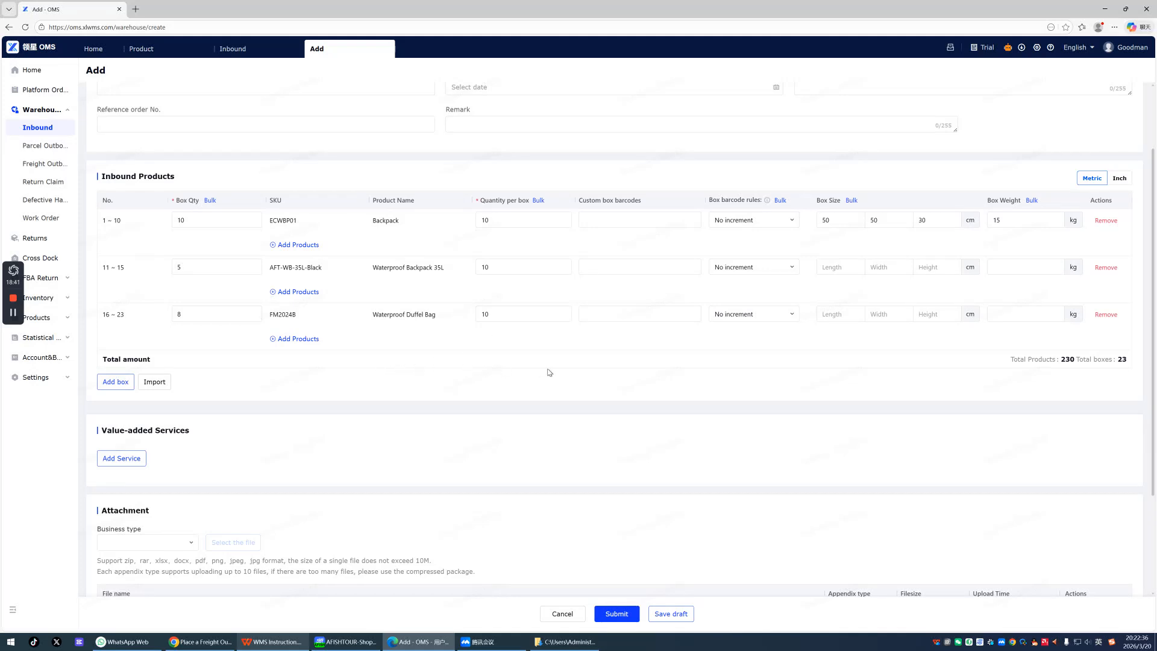
{"action": "scroll", "coordinate": [616, 387], "scroll_direction": "down", "scroll_amount": 2}
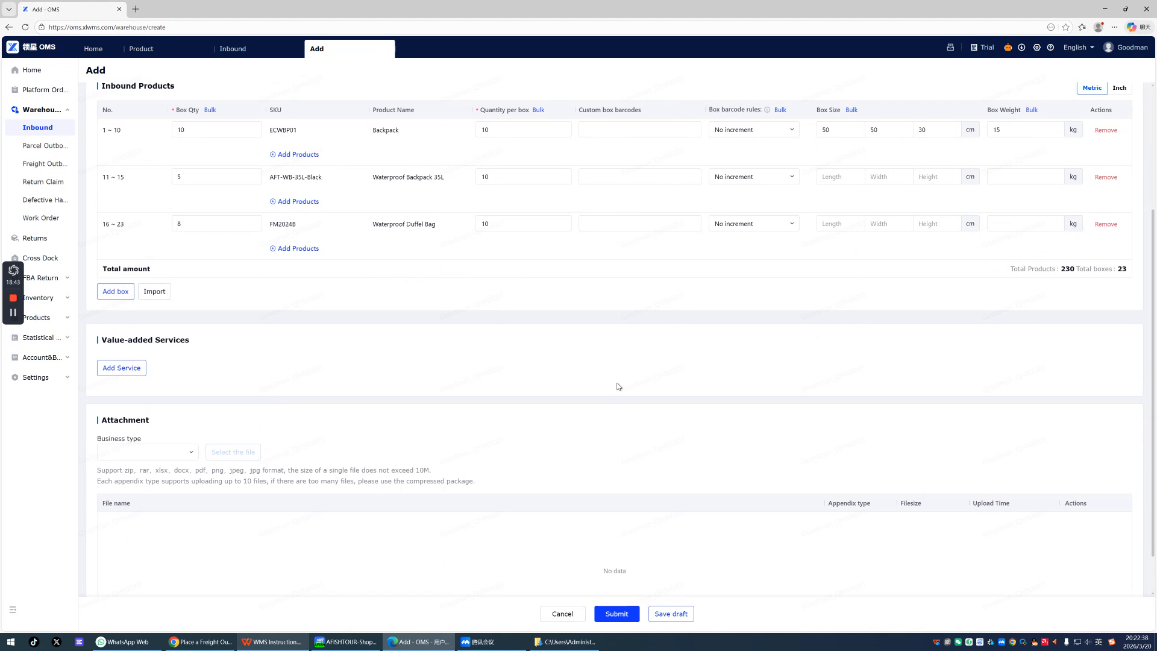
- Set the attachment's business type to 其他 (other) and review the filled-in inbound order form
{"action": "scroll", "coordinate": [618, 386], "scroll_direction": "down", "scroll_amount": 1}
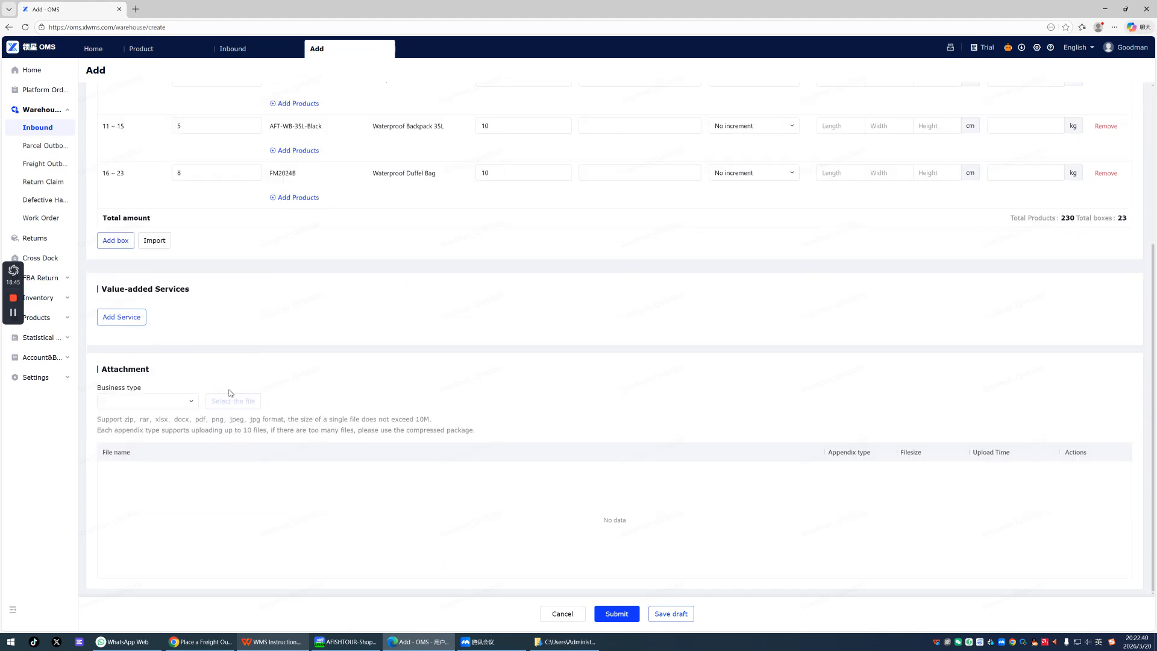
{"action": "left_click", "coordinate": [175, 402]}
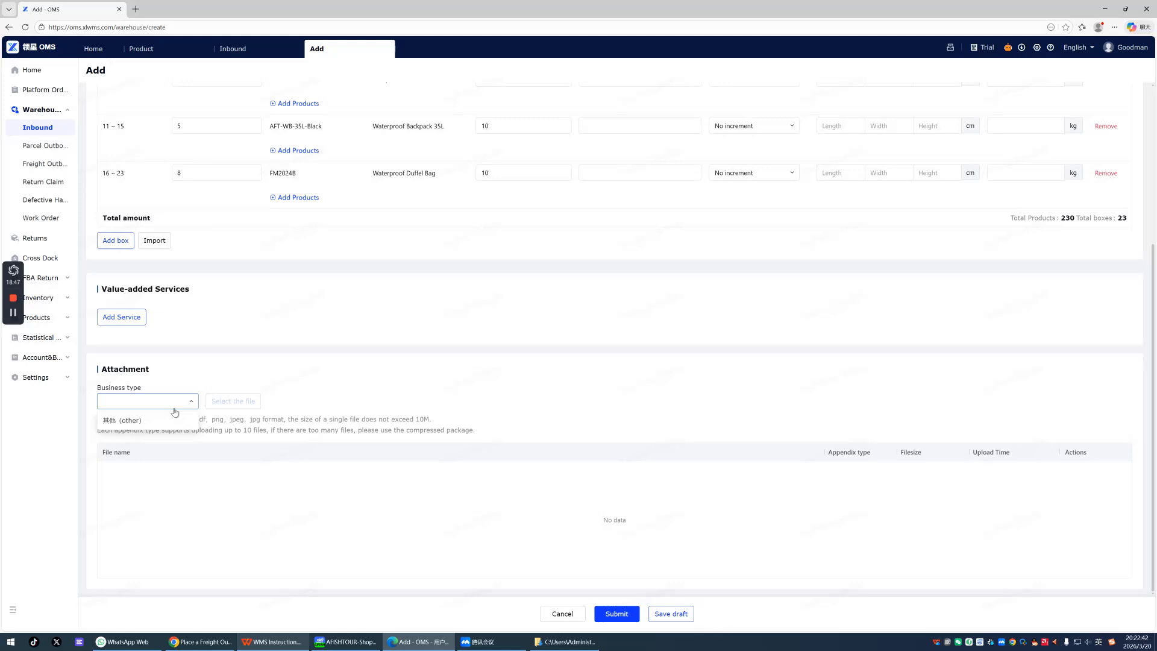
{"action": "left_click", "coordinate": [167, 422]}
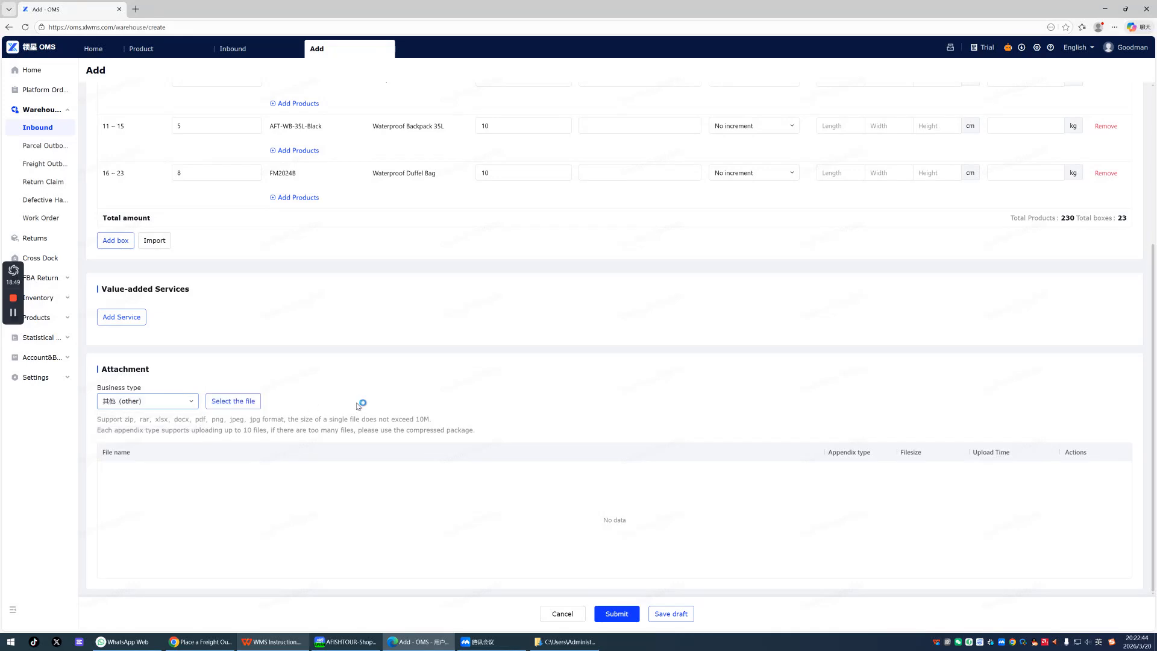
{"action": "scroll", "coordinate": [358, 407], "scroll_direction": "up", "scroll_amount": 2}
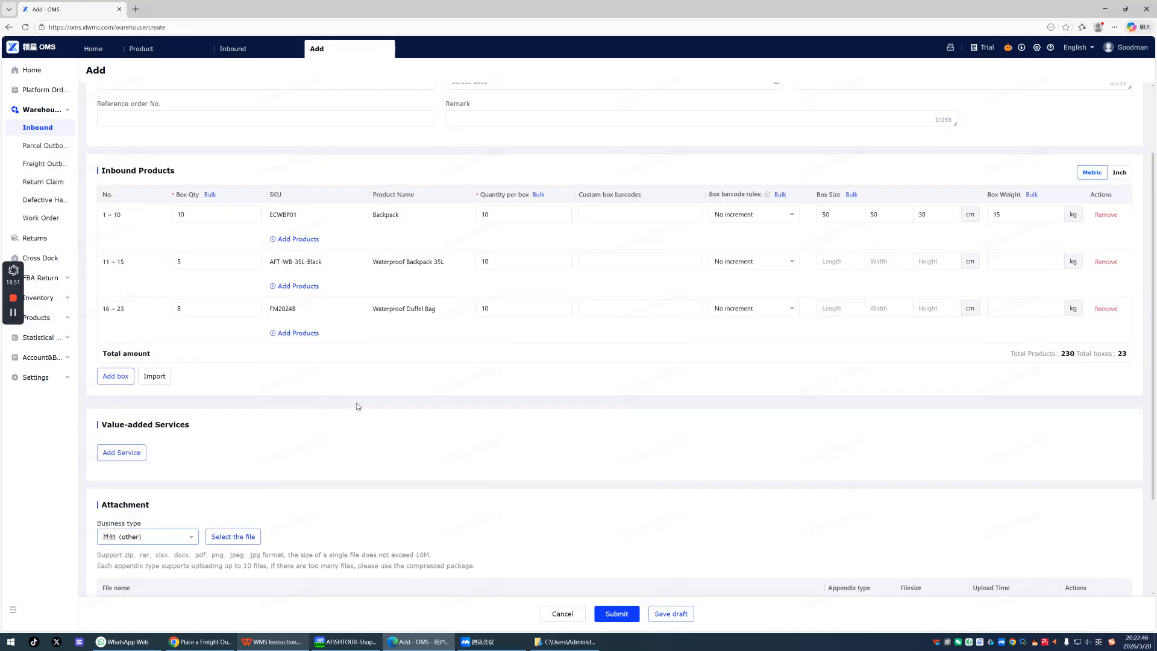
{"action": "scroll", "coordinate": [359, 406], "scroll_direction": "up", "scroll_amount": 2}
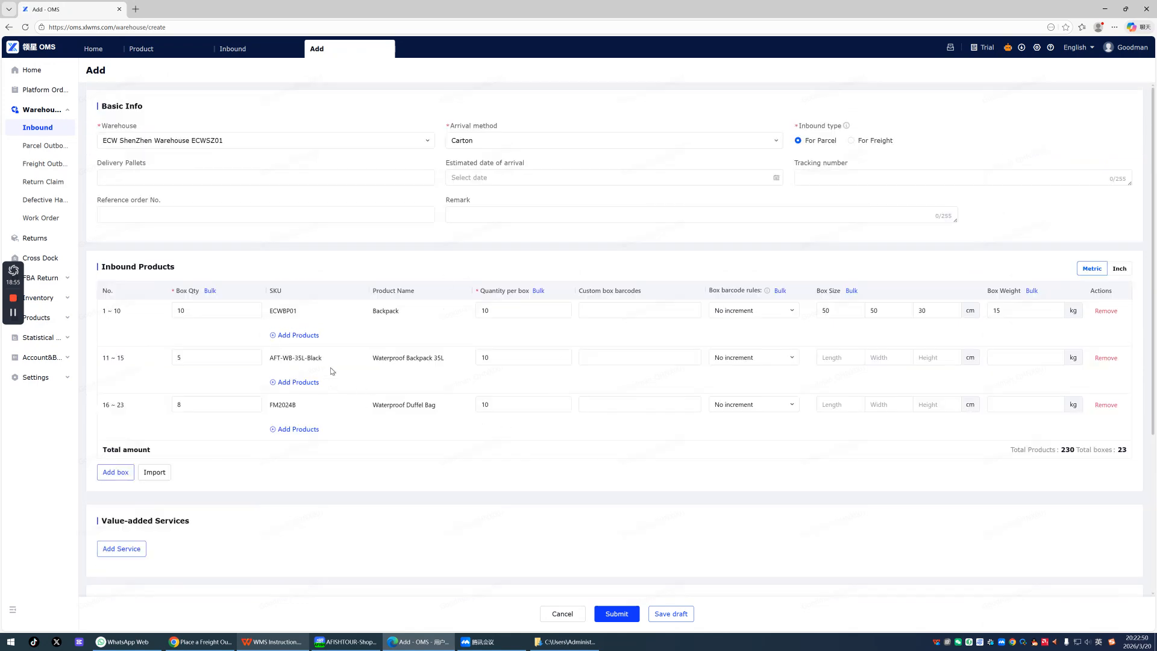
{"action": "scroll", "coordinate": [331, 371], "scroll_direction": "down", "scroll_amount": 3}
{"action": "left_click", "coordinate": [233, 408]}
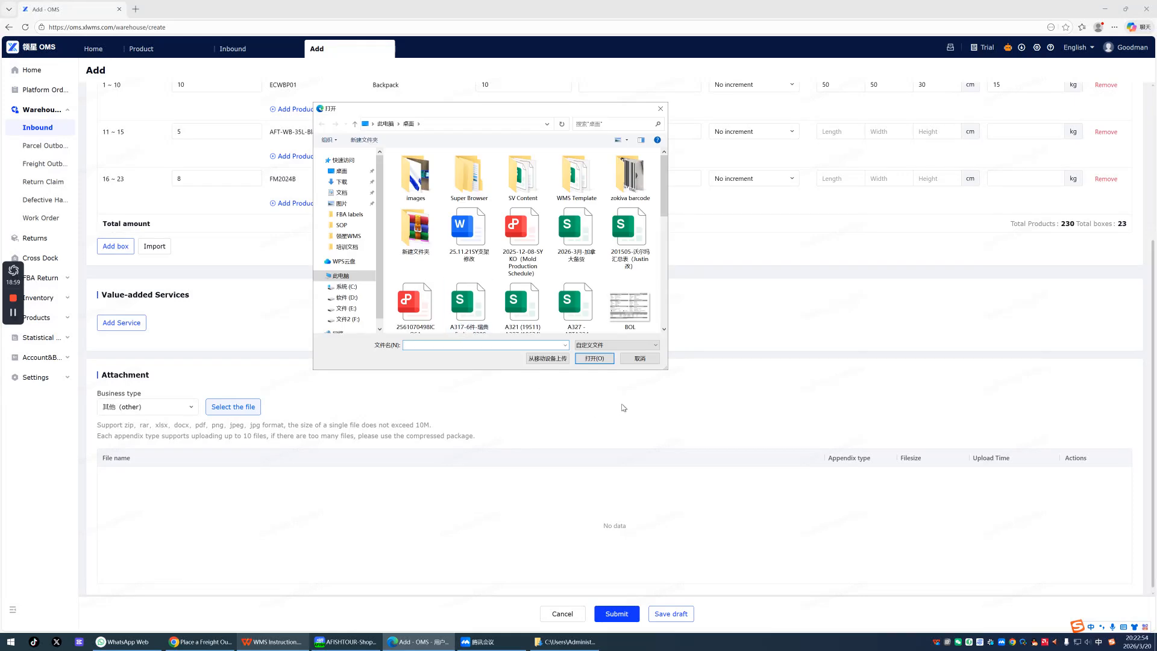
{"action": "left_click", "coordinate": [639, 358]}
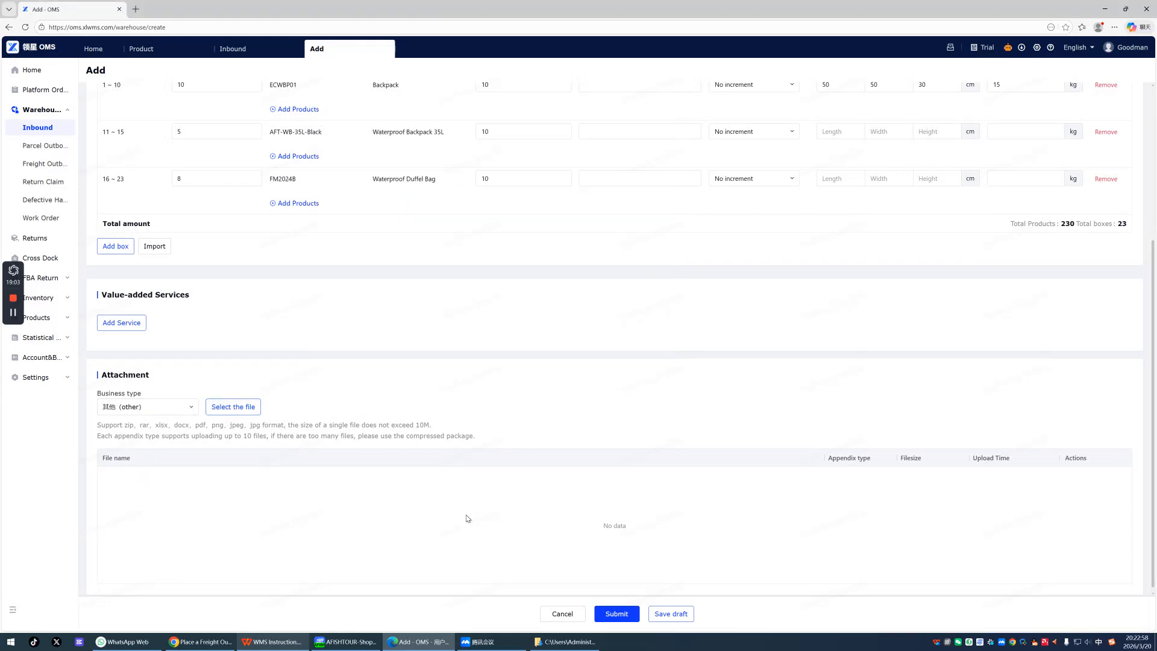
- Submit the inbound order, leaving the box size and weight of the Waterproof Backpack and Duffel Bag blank
{"action": "scroll", "coordinate": [474, 513], "scroll_direction": "up", "scroll_amount": 4}
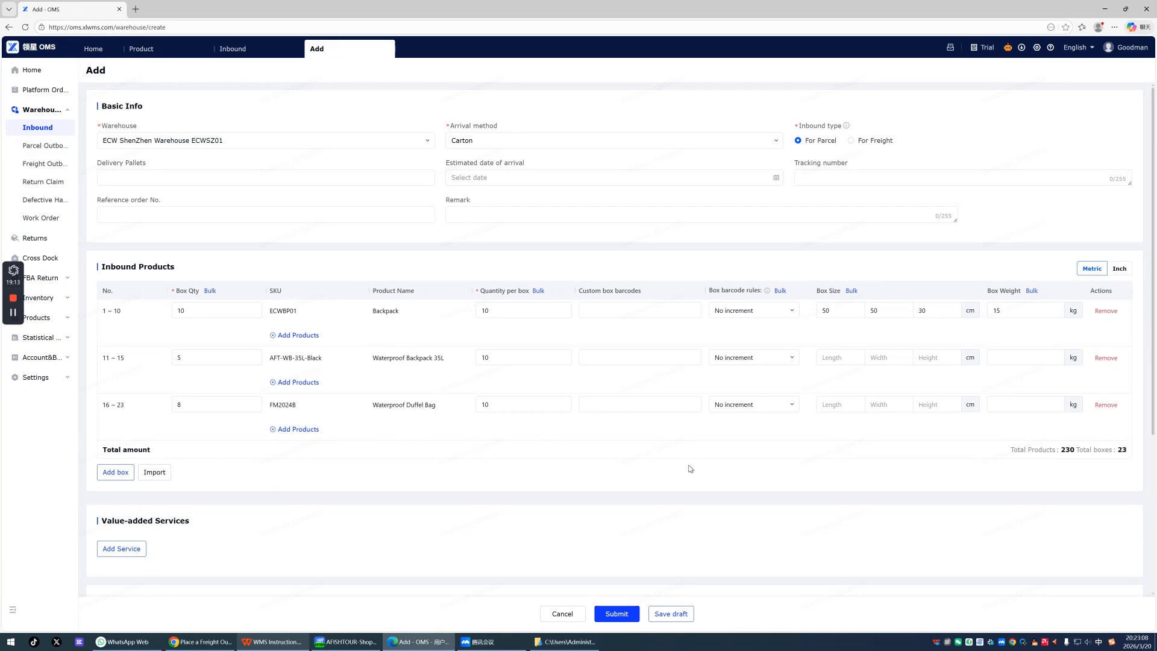
{"action": "left_click", "coordinate": [837, 359]}
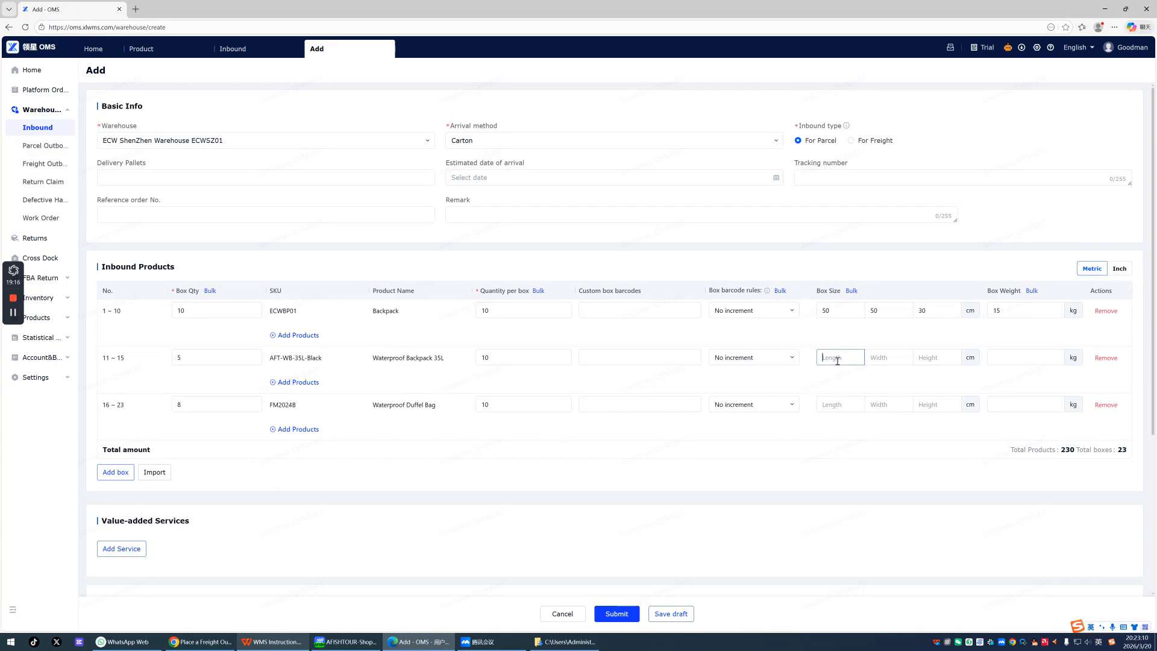
{"action": "scroll", "coordinate": [753, 479], "scroll_direction": "down", "scroll_amount": 2}
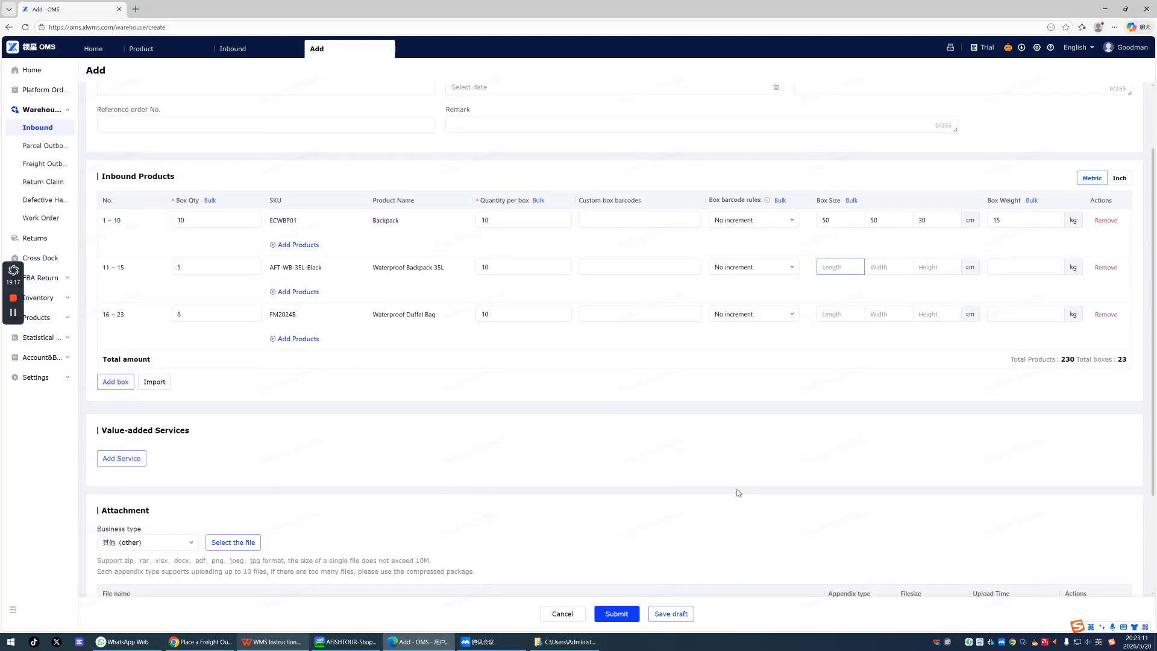
{"action": "left_click", "coordinate": [614, 619]}
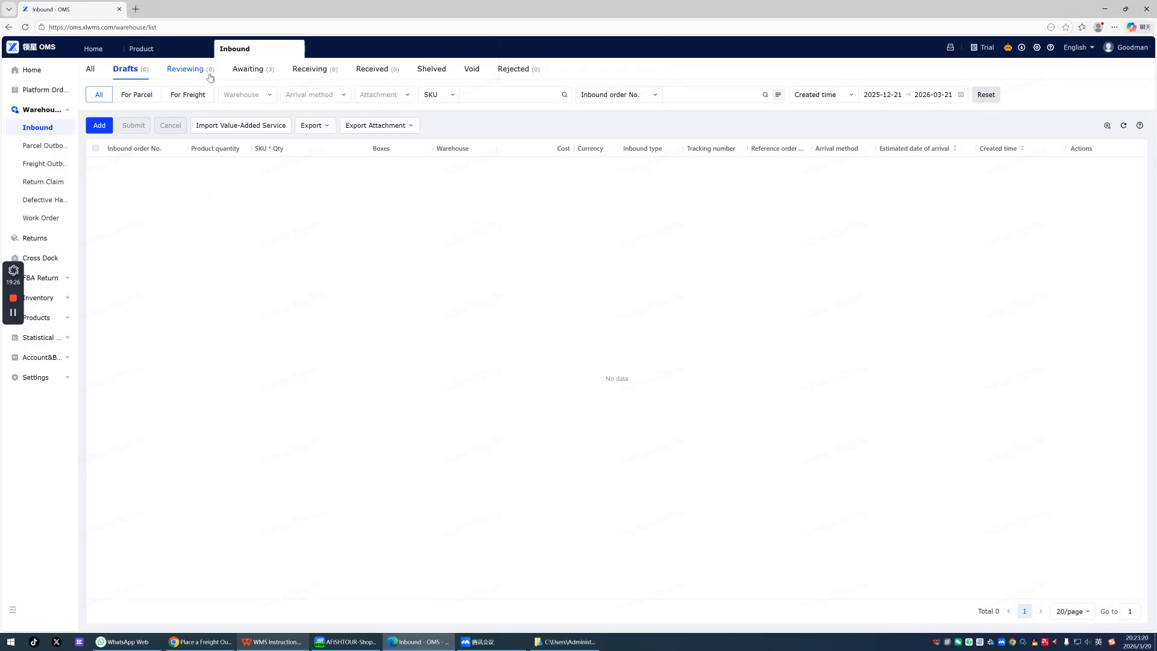
- Show the awaiting inbound orders, check the newest order's SKU quantities and open its details
{"action": "left_click", "coordinate": [238, 74]}
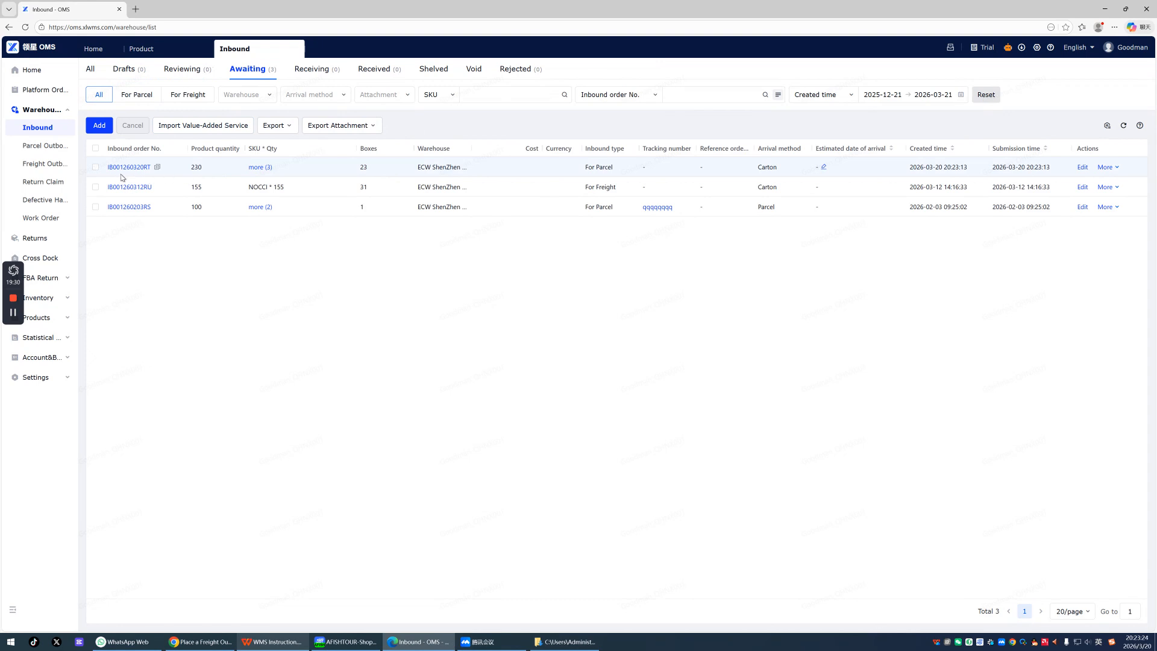
{"action": "mouse_move", "coordinate": [249, 169]}
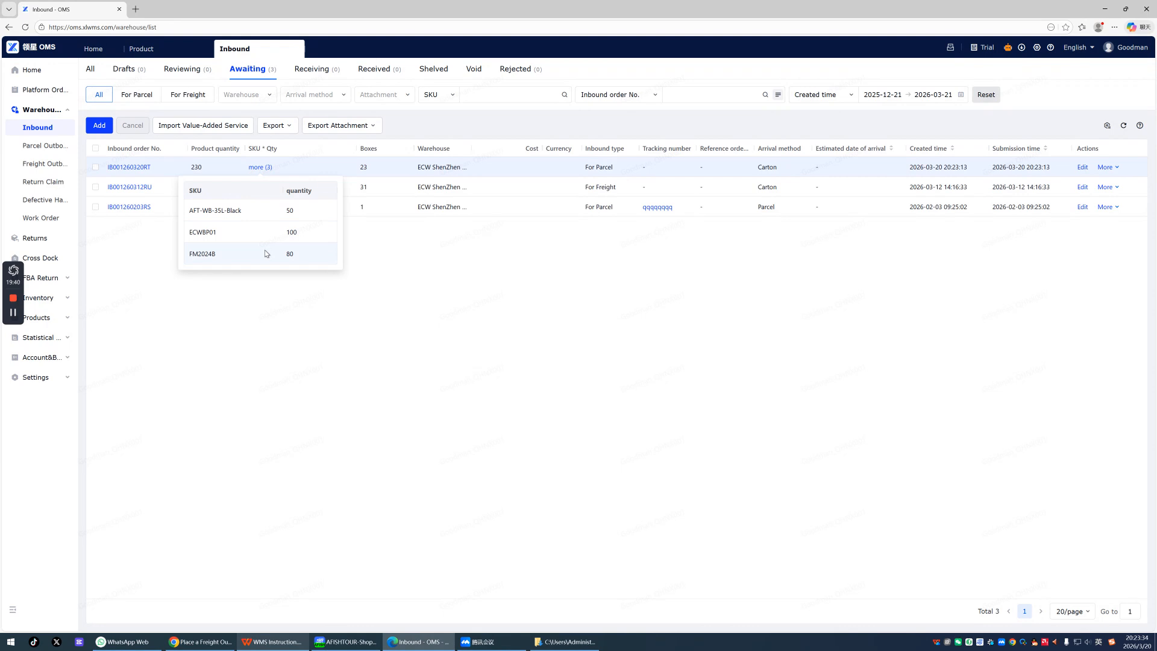
{"action": "left_click", "coordinate": [1107, 168]}
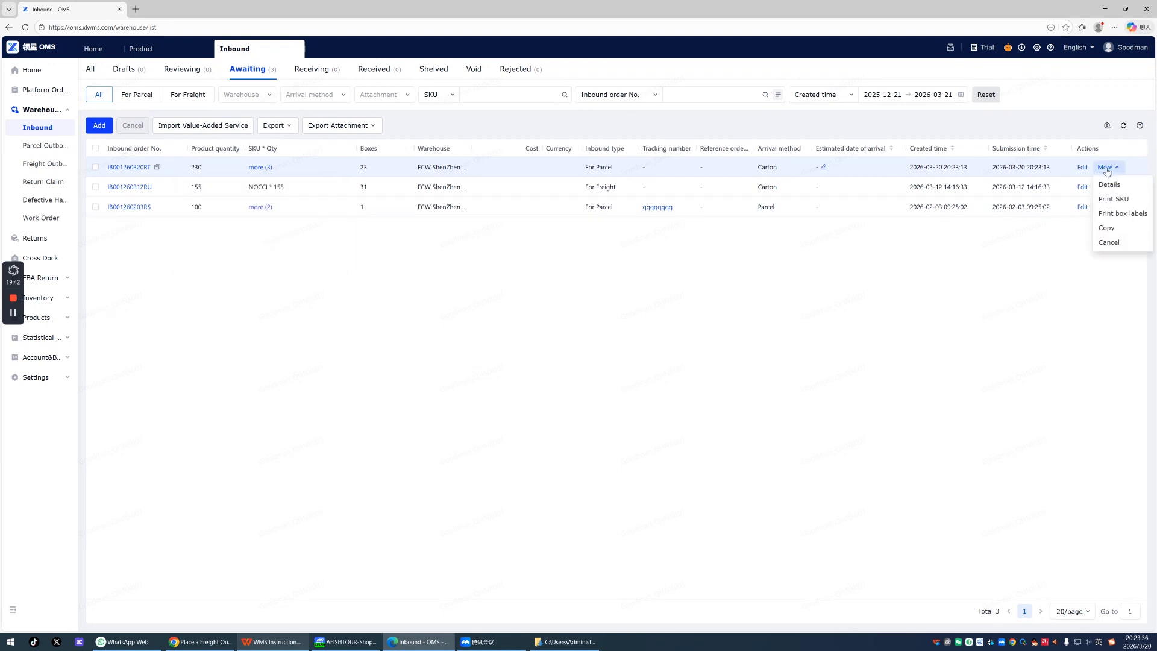
{"action": "left_click", "coordinate": [1110, 184]}
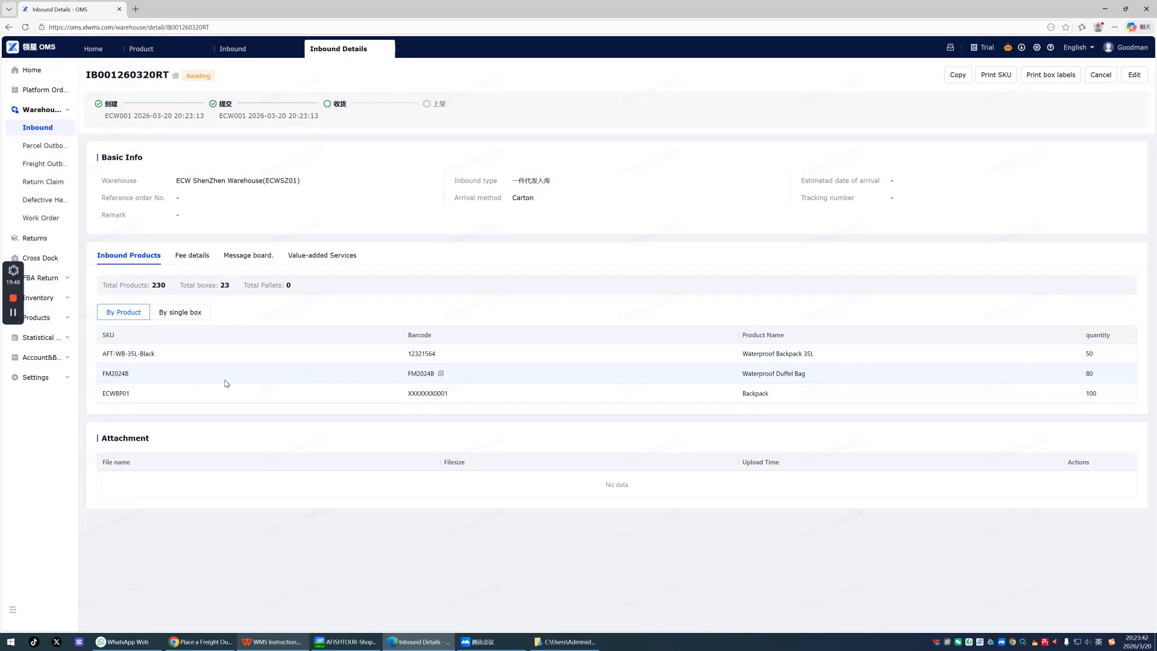
- List the inbound order's products by single box and examine each box's shipping mark, dimensions and weight
{"action": "left_click", "coordinate": [184, 314]}
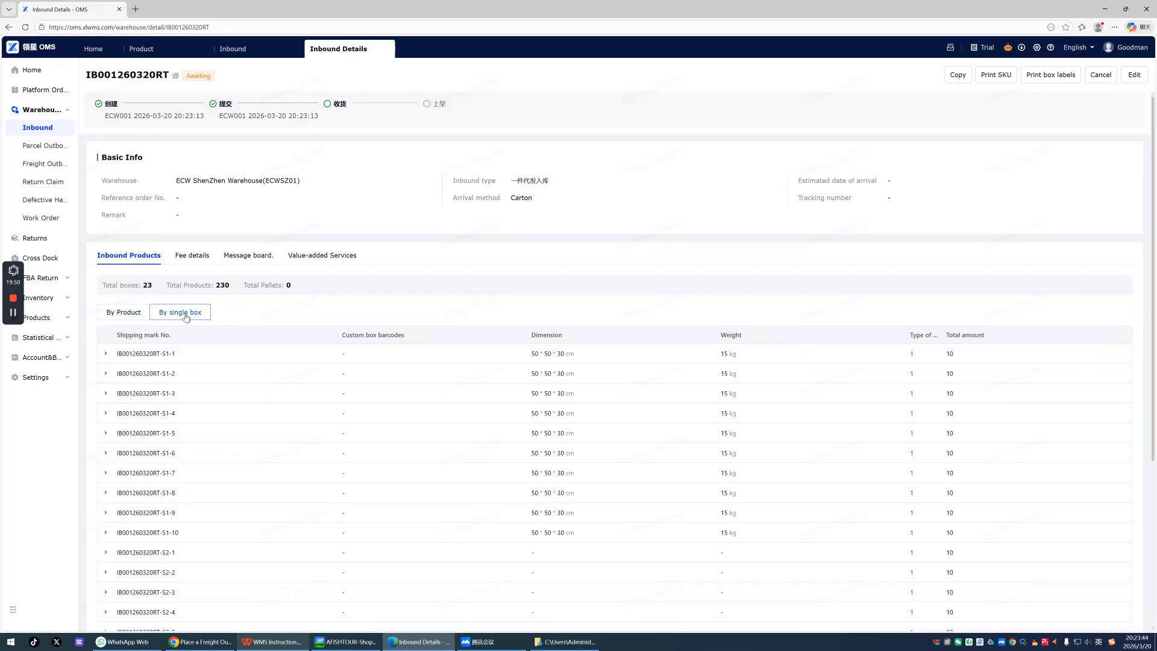
{"action": "scroll", "coordinate": [357, 310], "scroll_direction": "down", "scroll_amount": 4}
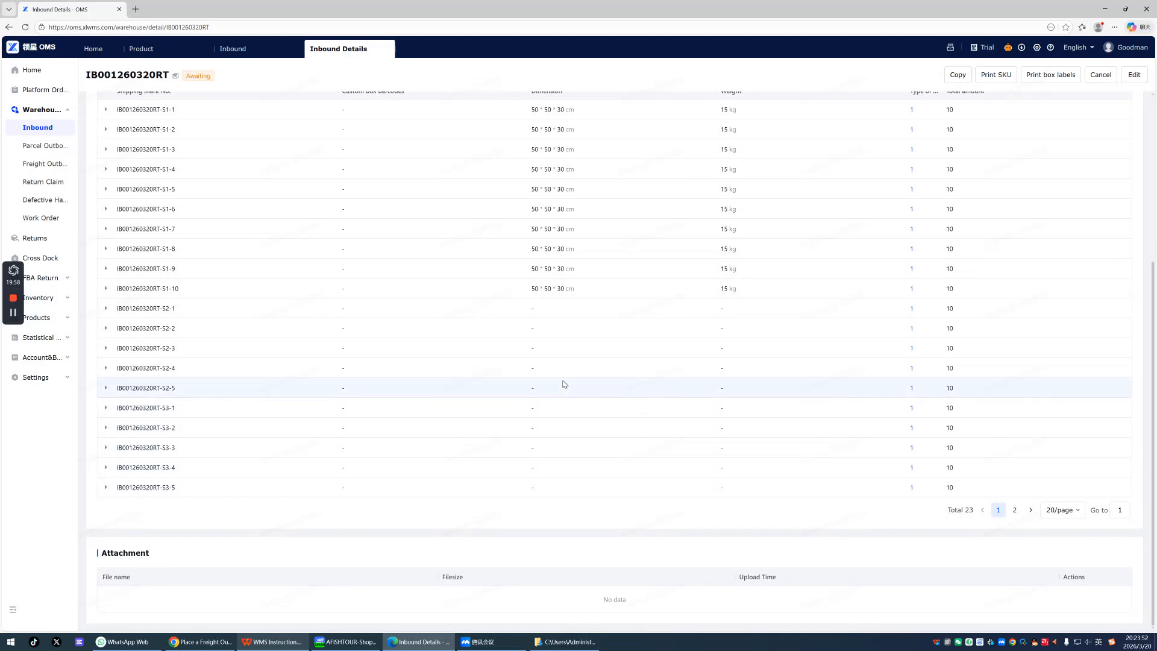
{"action": "scroll", "coordinate": [564, 380], "scroll_direction": "up", "scroll_amount": 2}
{"action": "scroll", "coordinate": [663, 373], "scroll_direction": "down", "scroll_amount": 1}
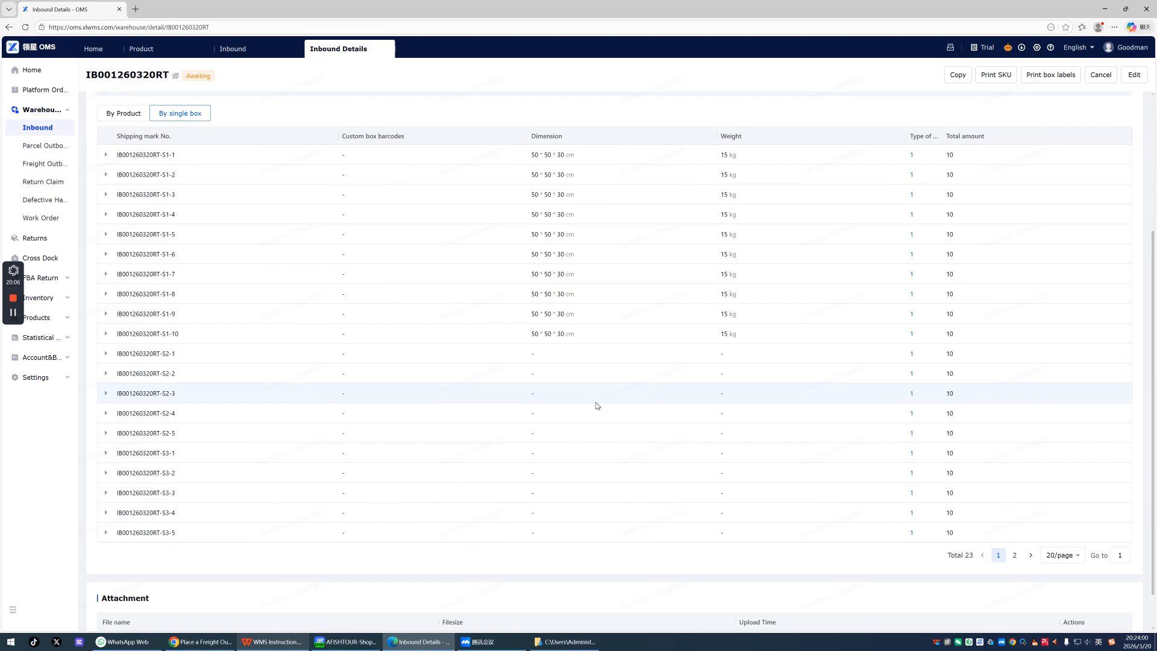
{"action": "scroll", "coordinate": [596, 406], "scroll_direction": "down", "scroll_amount": 1}
{"action": "scroll", "coordinate": [597, 406], "scroll_direction": "up", "scroll_amount": 4}
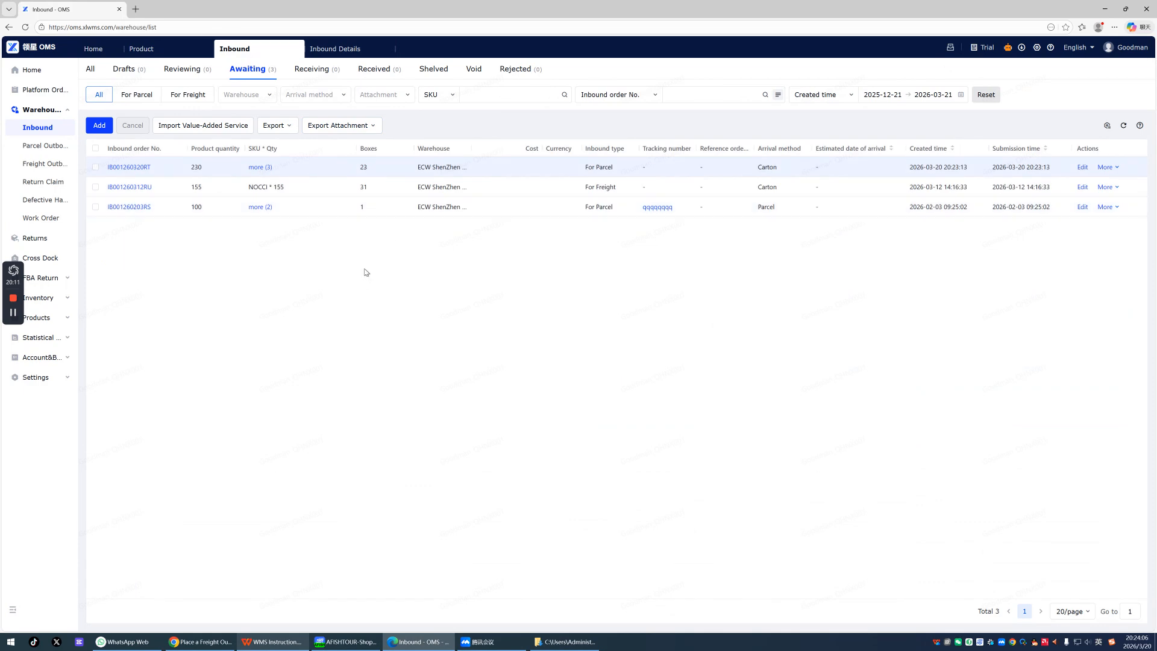
- Switch to the WMS Instruction document and read the inbound order steps through the Print Labels section
{"action": "key", "text": "alt+Tab"}
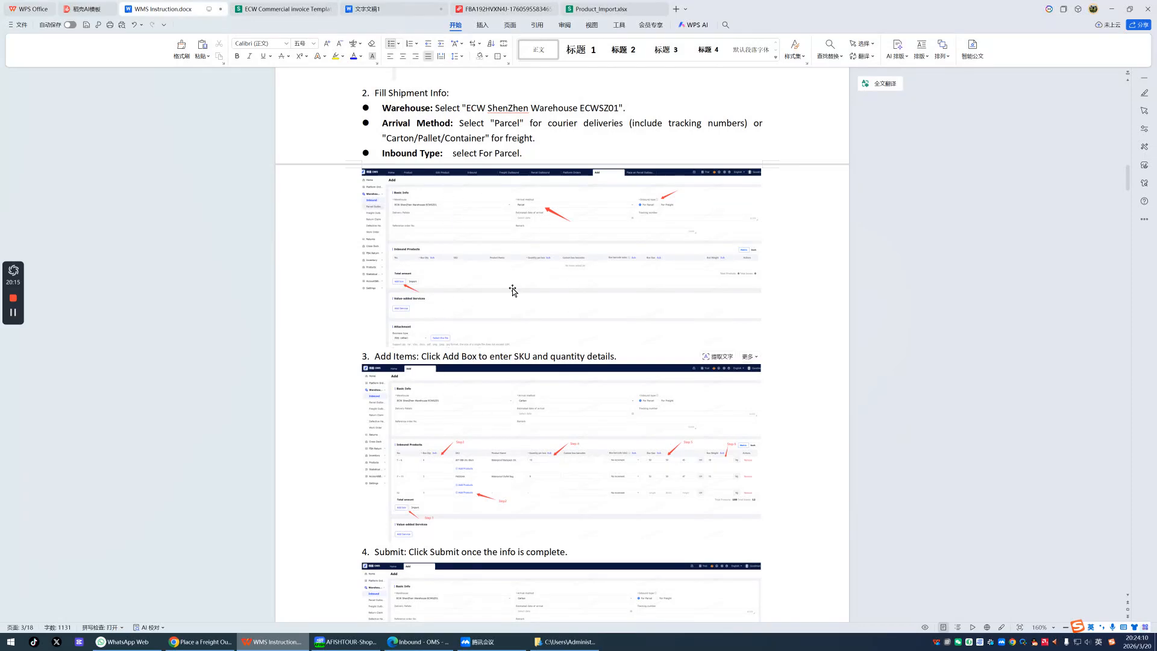
{"action": "scroll", "coordinate": [513, 291], "scroll_direction": "down", "scroll_amount": 3}
{"action": "scroll", "coordinate": [513, 291], "scroll_direction": "up", "scroll_amount": 5}
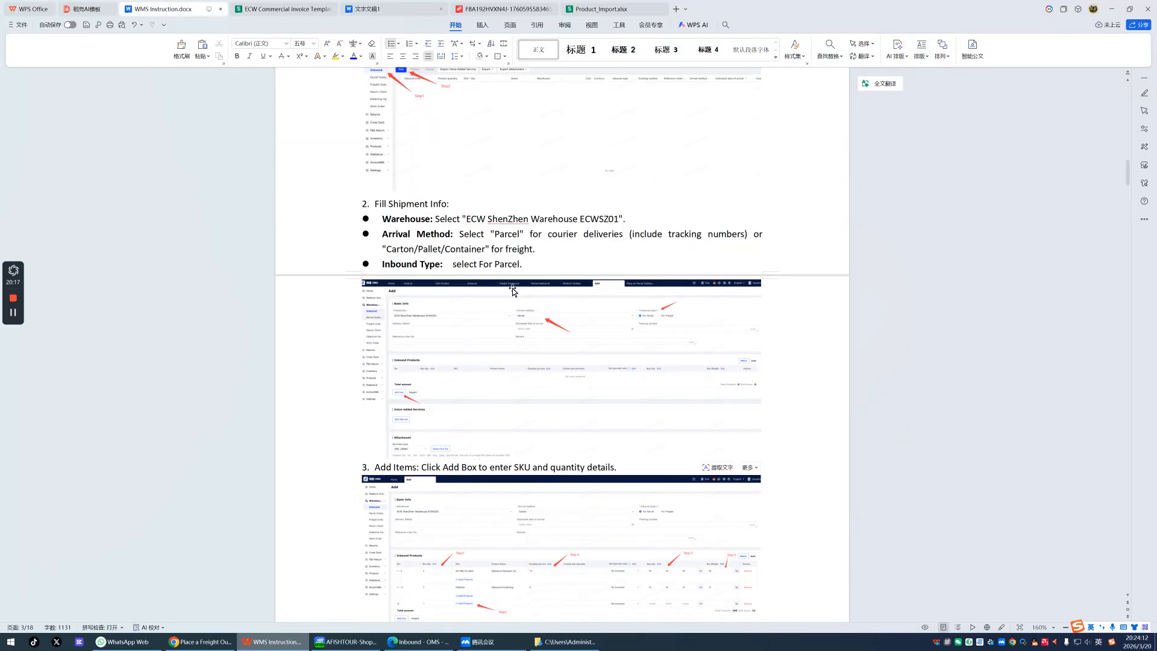
{"action": "scroll", "coordinate": [681, 301], "scroll_direction": "down", "scroll_amount": 3}
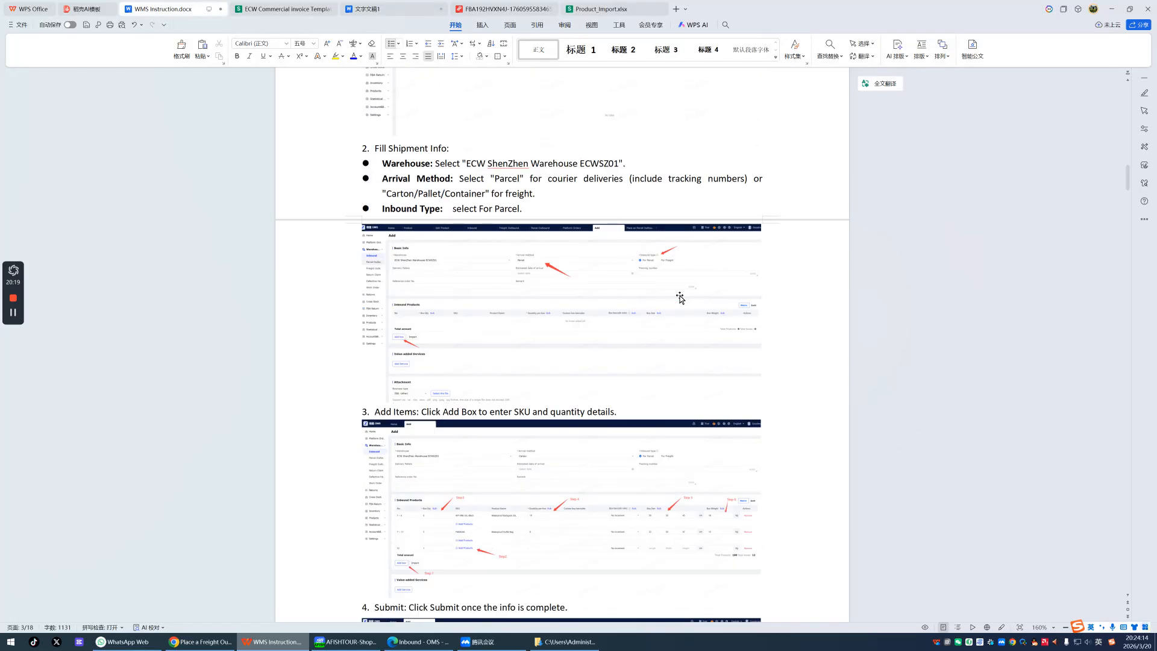
{"action": "scroll", "coordinate": [611, 303], "scroll_direction": "down", "scroll_amount": 3}
{"action": "scroll", "coordinate": [607, 305], "scroll_direction": "down", "scroll_amount": 5}
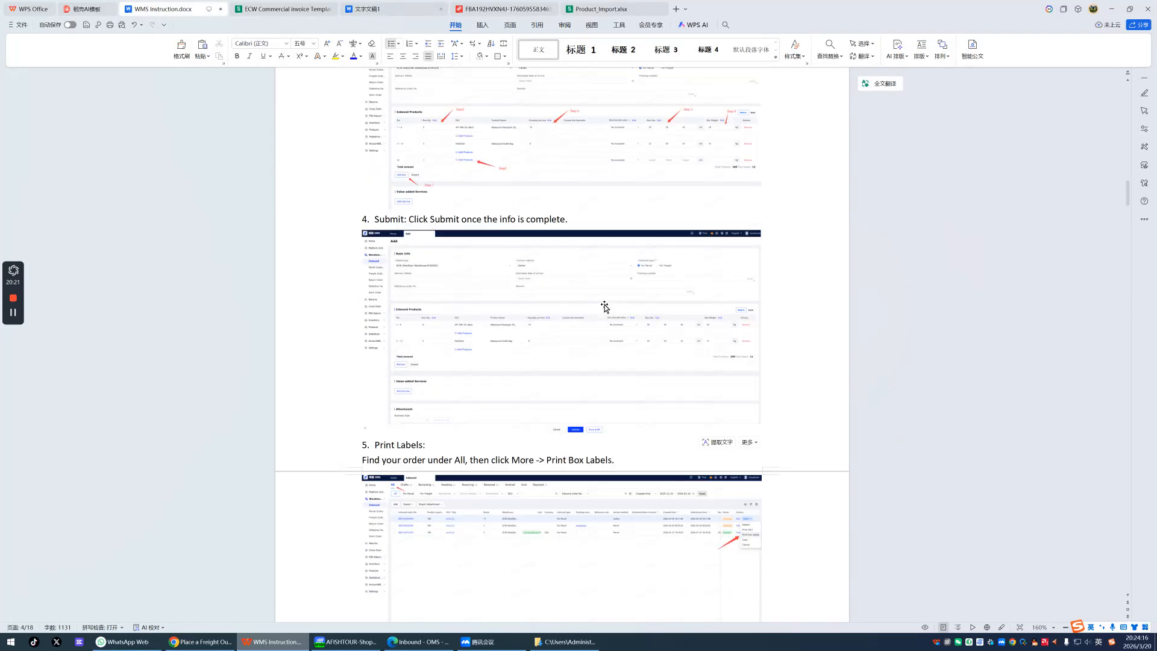
{"action": "scroll", "coordinate": [605, 306], "scroll_direction": "down", "scroll_amount": 3}
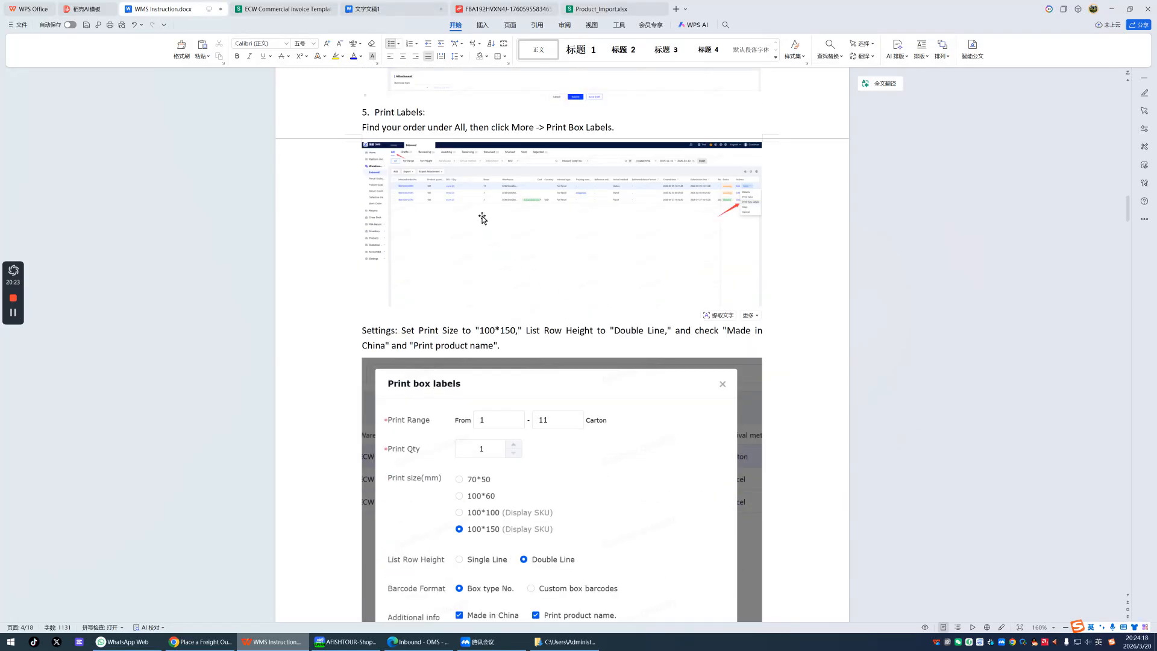
{"action": "left_click", "coordinate": [434, 119]}
- Back in OMS, set the newest order's box labels to 100*150, Double Line, with Made in China and Print product name enabled
{"action": "key", "text": "alt+Tab"}
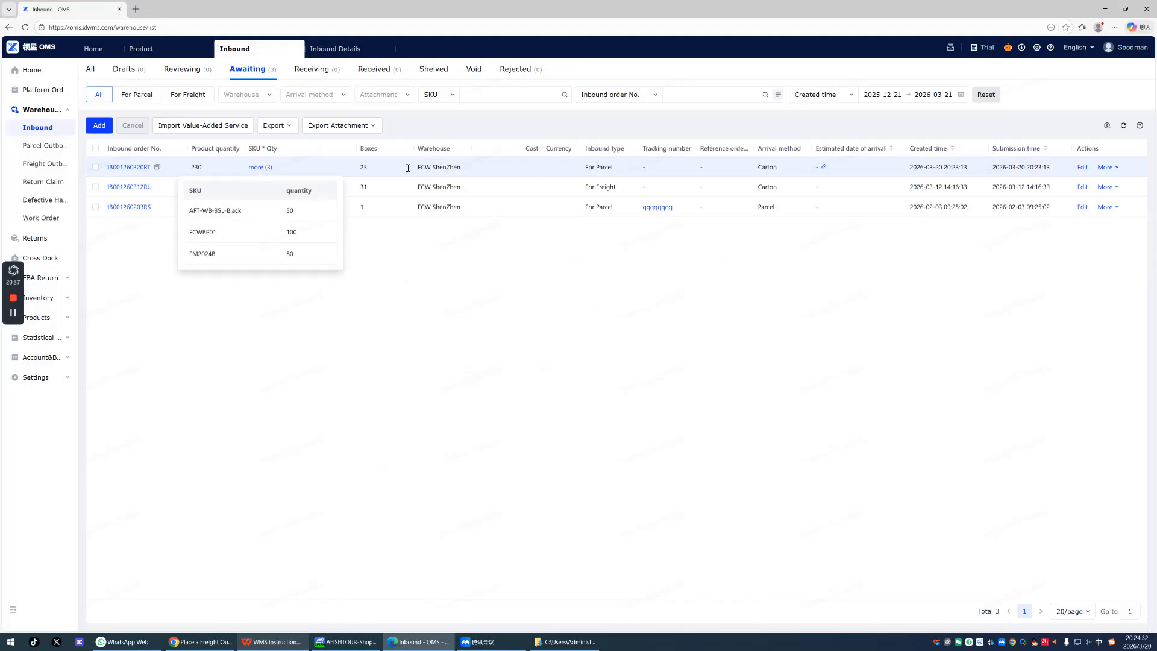
{"action": "mouse_move", "coordinate": [1112, 173]}
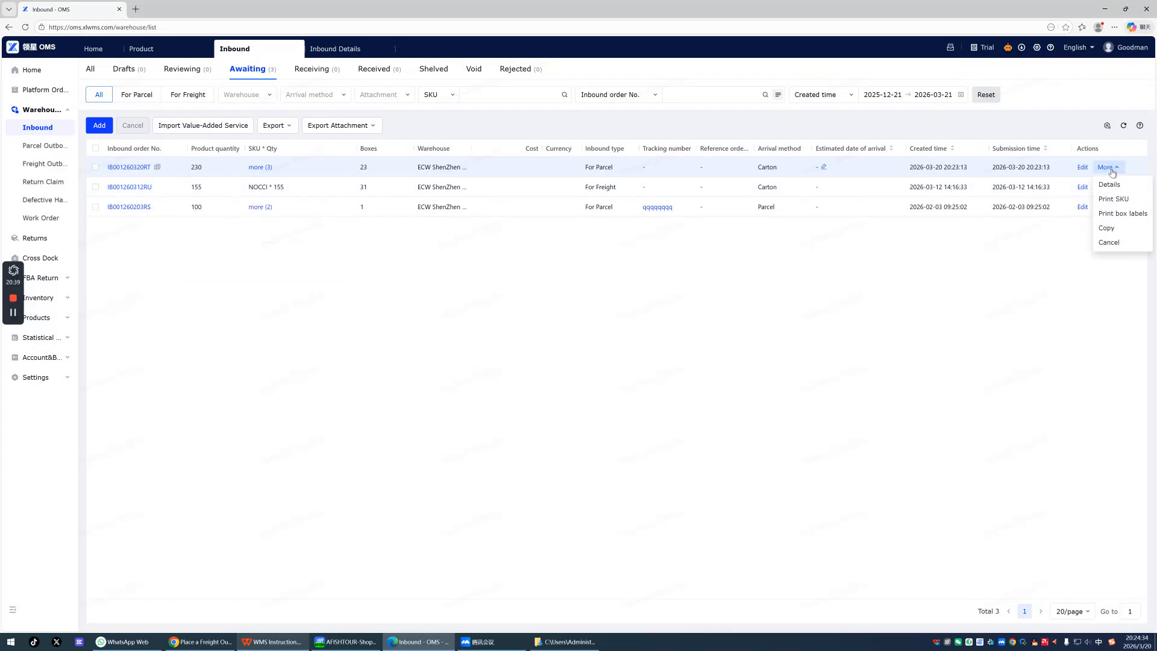
{"action": "left_click", "coordinate": [1121, 215]}
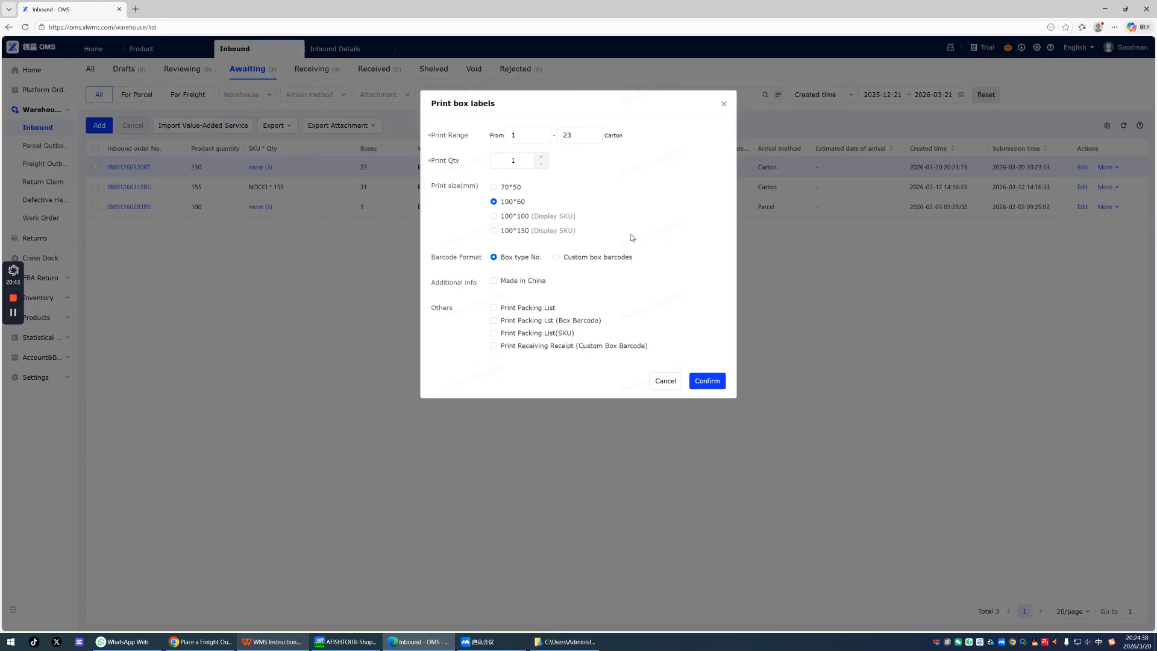
{"action": "left_click", "coordinate": [529, 232]}
{"action": "left_click", "coordinate": [584, 263]}
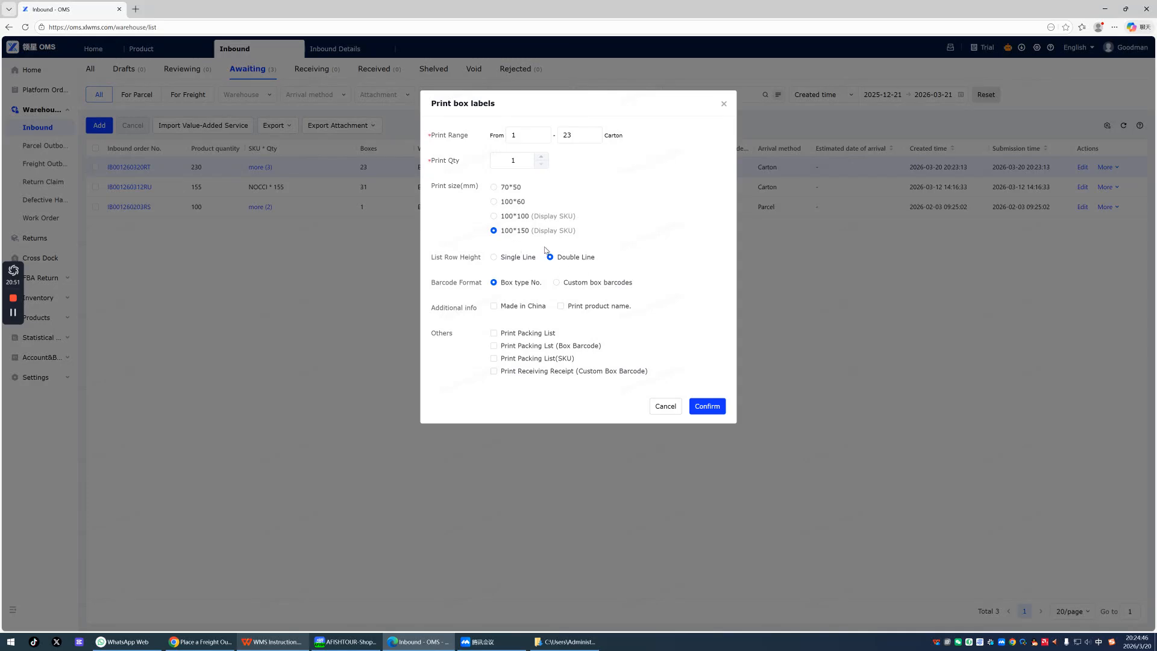
{"action": "left_click", "coordinate": [536, 312]}
{"action": "left_click", "coordinate": [561, 307]}
- Compare the box label settings with the WMS Instruction document and read its labelling requirement and sample inbound label
{"action": "key", "text": "alt+Tab"}
{"action": "scroll", "coordinate": [538, 309], "scroll_direction": "down", "scroll_amount": 3}
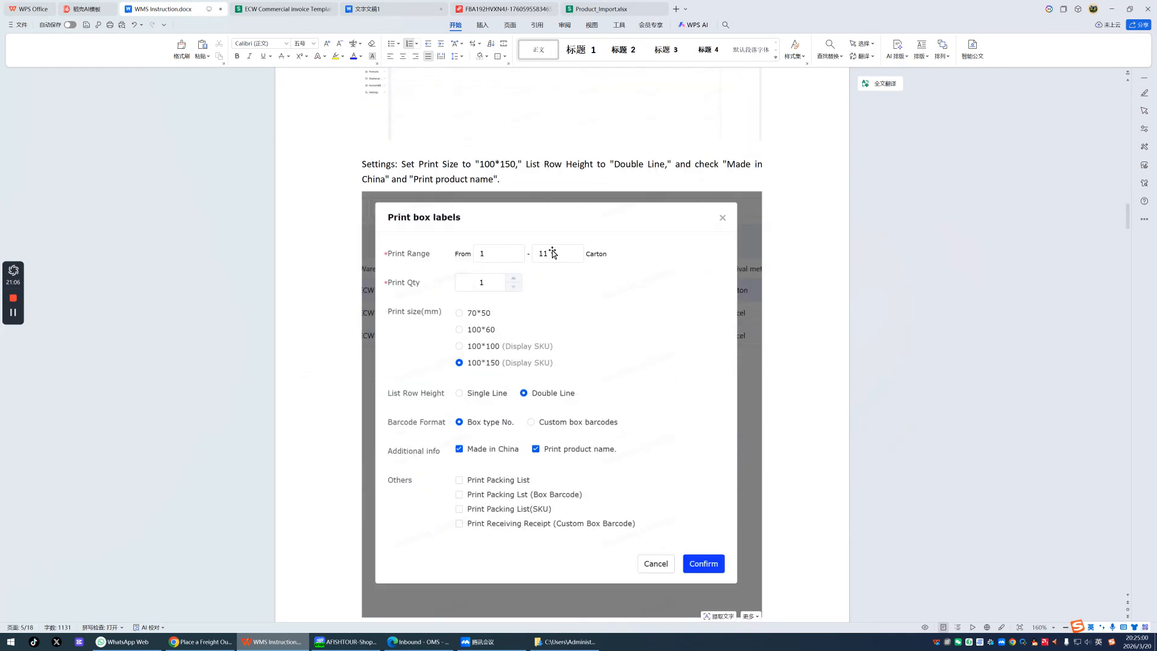
{"action": "scroll", "coordinate": [554, 256], "scroll_direction": "down", "scroll_amount": 1}
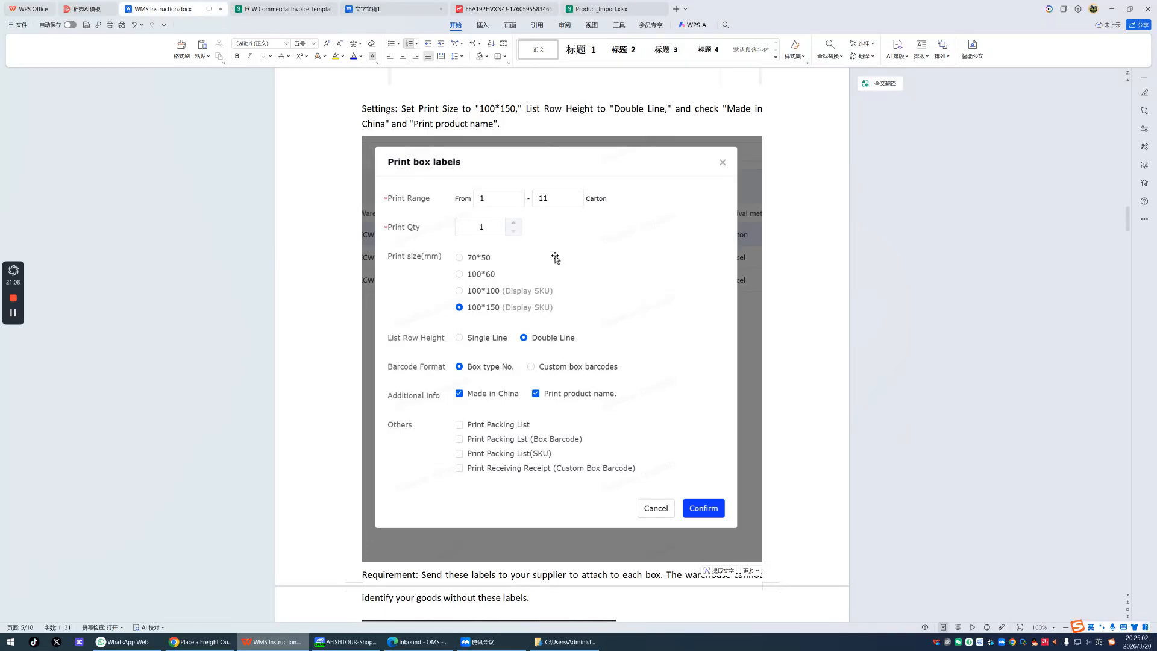
{"action": "scroll", "coordinate": [578, 363], "scroll_direction": "down", "scroll_amount": 1}
{"action": "scroll", "coordinate": [578, 363], "scroll_direction": "down", "scroll_amount": 2}
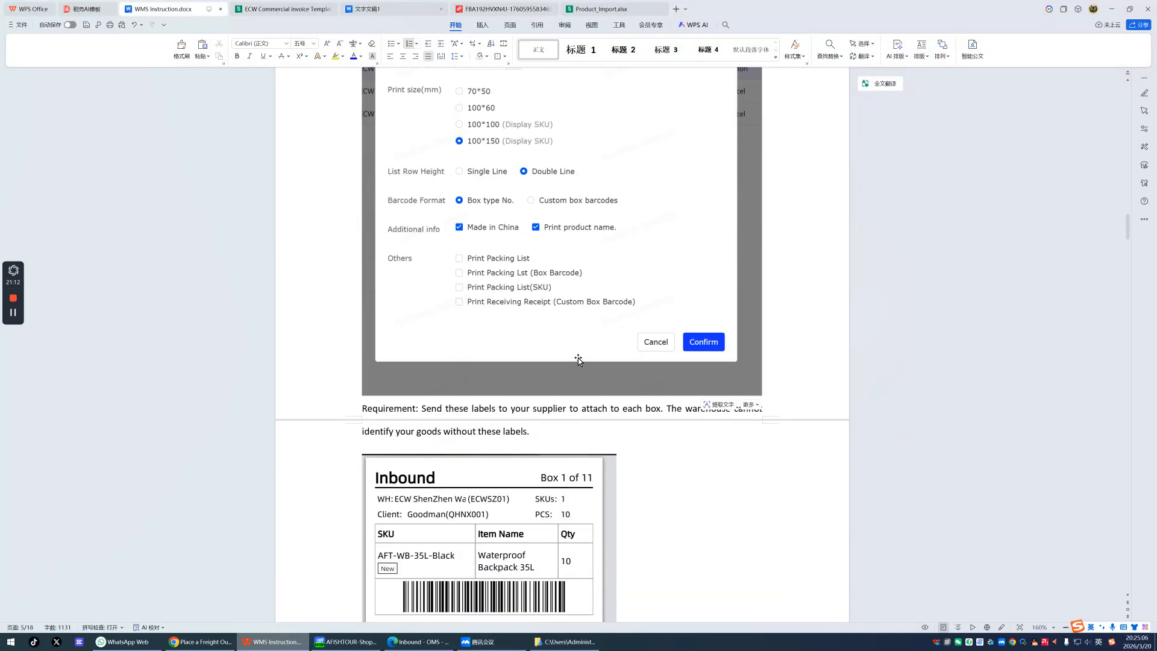
{"action": "scroll", "coordinate": [577, 359], "scroll_direction": "down", "scroll_amount": 3}
{"action": "scroll", "coordinate": [589, 292], "scroll_direction": "down", "scroll_amount": 2}
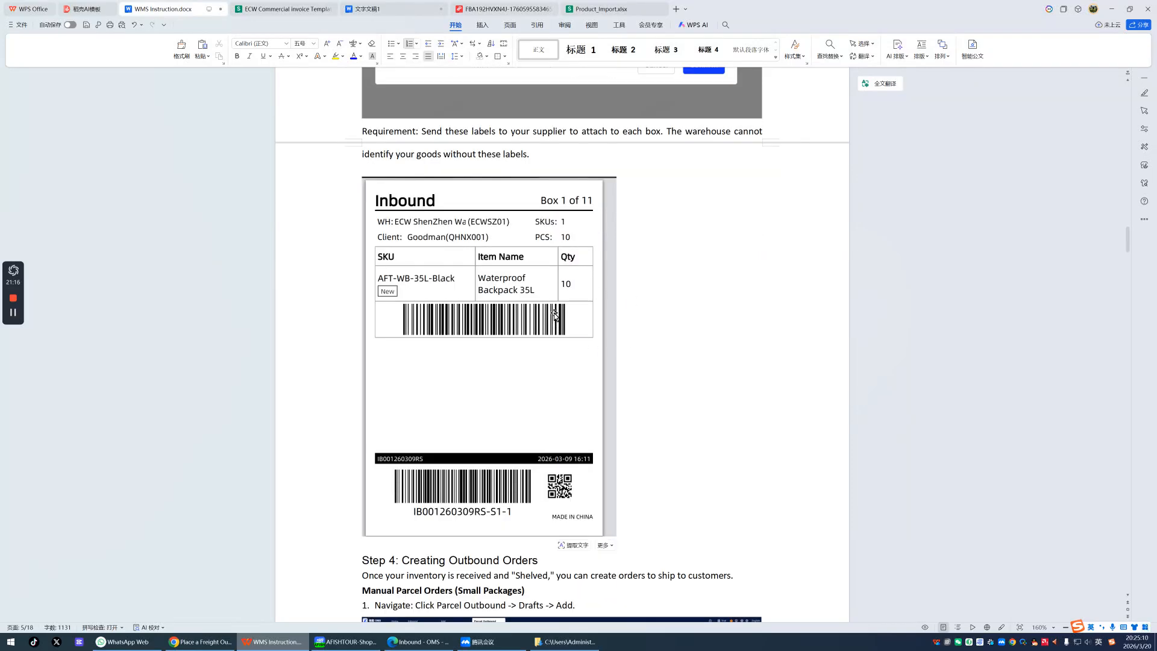
- Return to OMS, generate the box labels and review the client, SKU, item name and quantity in the print preview
{"action": "key", "text": "alt+Tab"}
{"action": "left_click", "coordinate": [703, 406]}
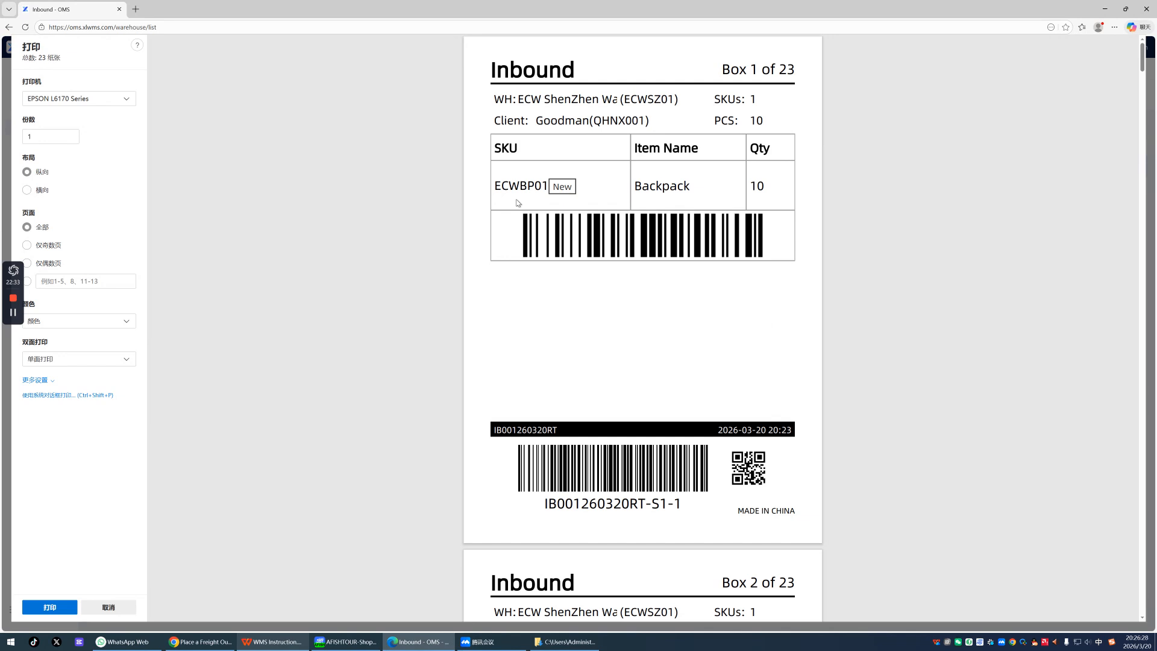
{"action": "left_click_drag", "start_coordinate": [535, 121], "coordinate": [611, 123]}
{"action": "left_click", "coordinate": [642, 188]}
{"action": "left_click_drag", "start_coordinate": [545, 188], "coordinate": [500, 187]}
{"action": "left_click", "coordinate": [776, 193]}
{"action": "scroll", "coordinate": [693, 211], "scroll_direction": "down", "scroll_amount": 5}
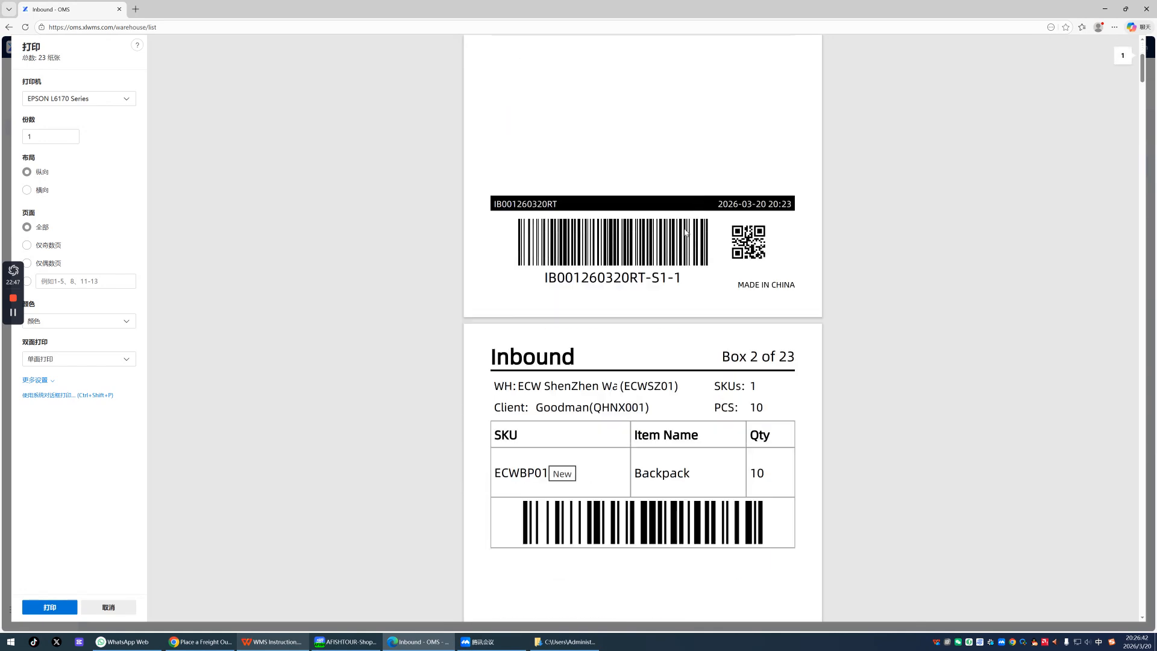
{"action": "scroll", "coordinate": [686, 233], "scroll_direction": "down", "scroll_amount": 10}
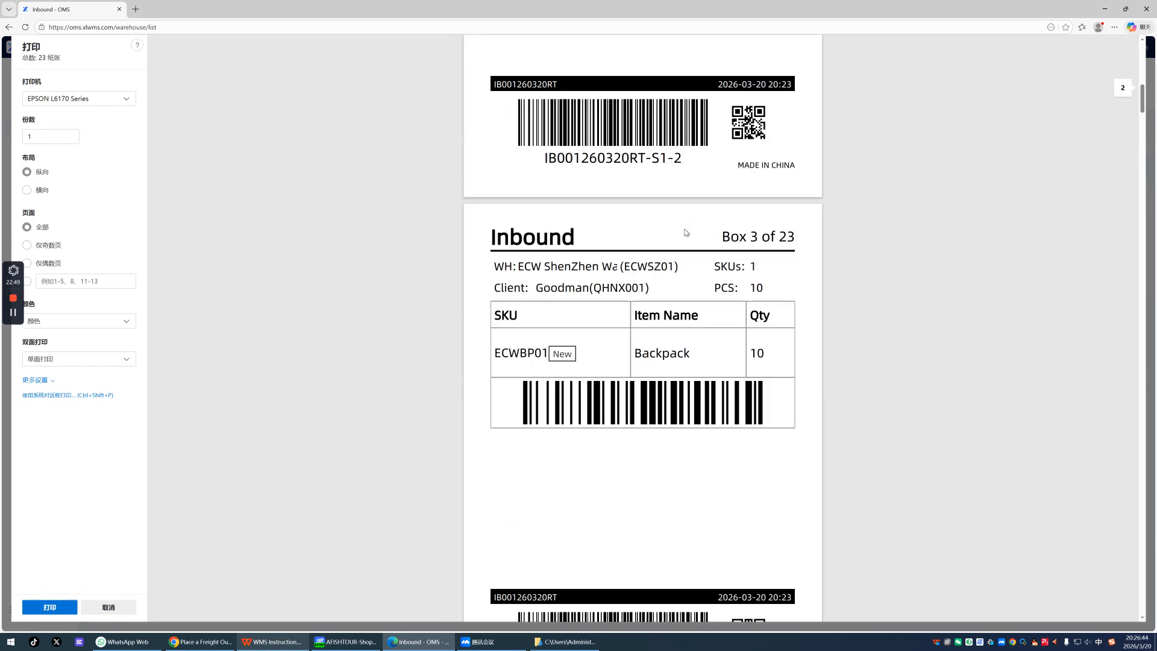
- Examine the remaining inbound box labels in the print preview, through the Waterproof Backpack 35L label for box 14
{"action": "scroll", "coordinate": [686, 233], "scroll_direction": "down", "scroll_amount": 9}
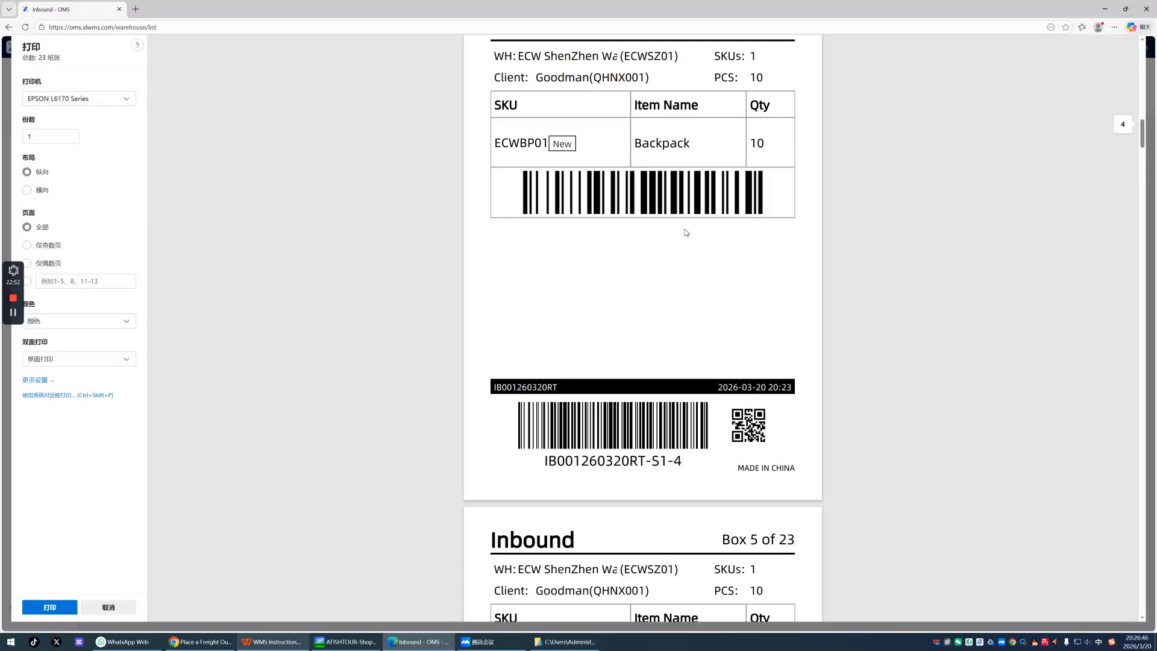
{"action": "scroll", "coordinate": [685, 233], "scroll_direction": "down", "scroll_amount": 15}
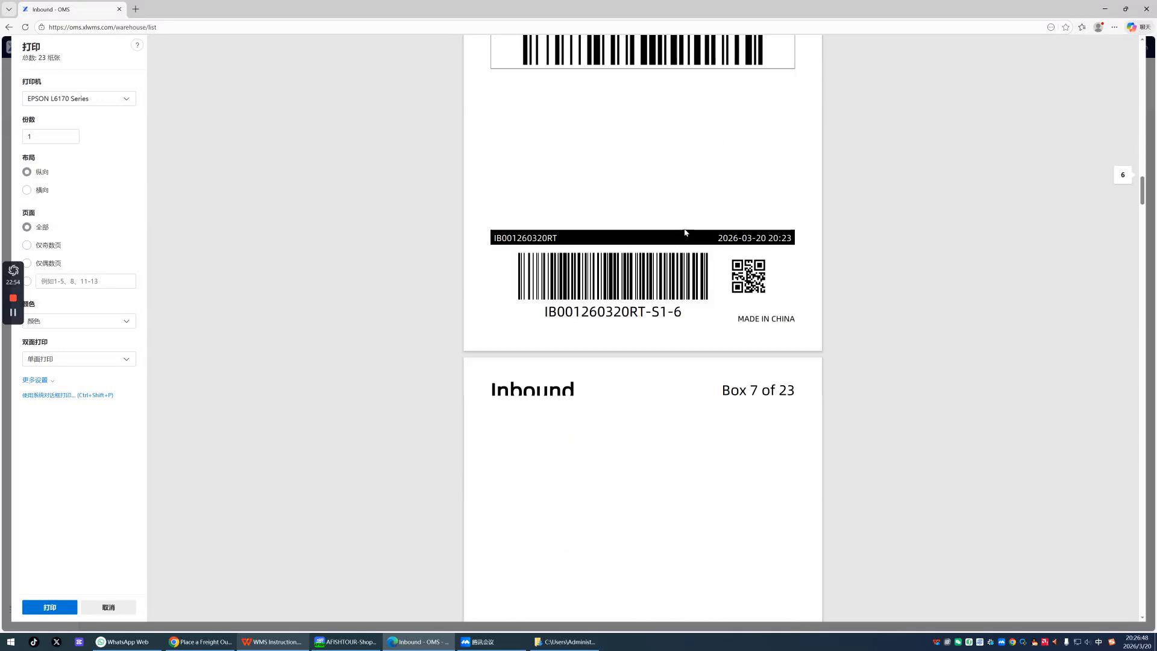
{"action": "scroll", "coordinate": [685, 232], "scroll_direction": "down", "scroll_amount": 13}
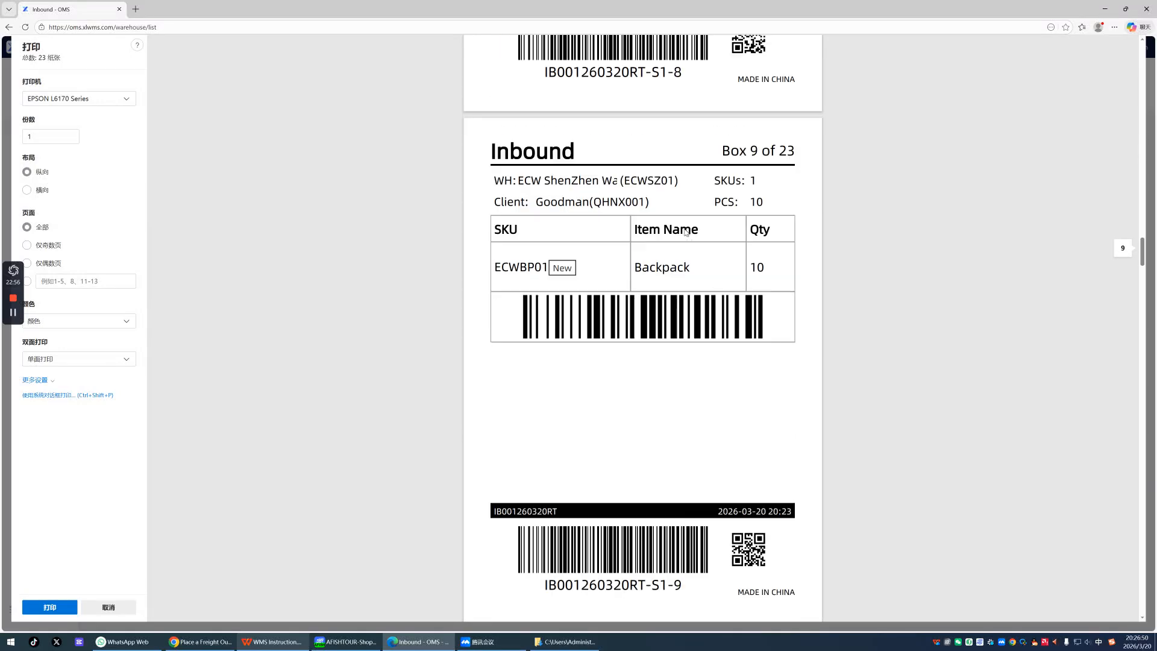
{"action": "left_click_drag", "start_coordinate": [1148, 265], "coordinate": [1136, 365]}
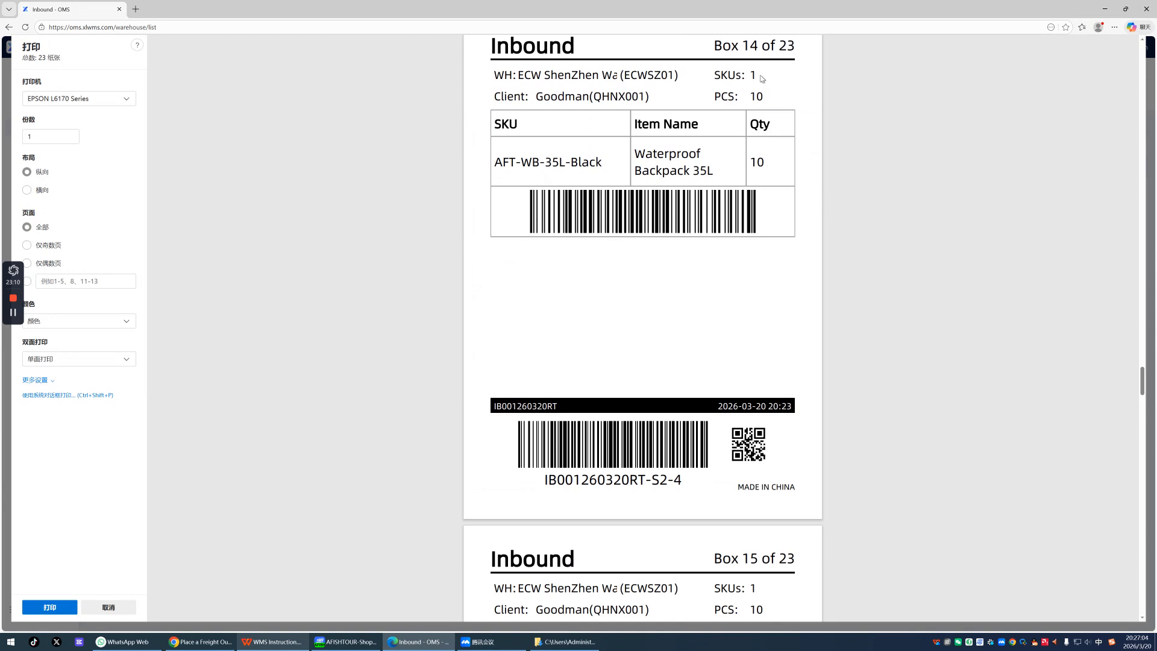
{"action": "scroll", "coordinate": [734, 130], "scroll_direction": "up", "scroll_amount": 1}
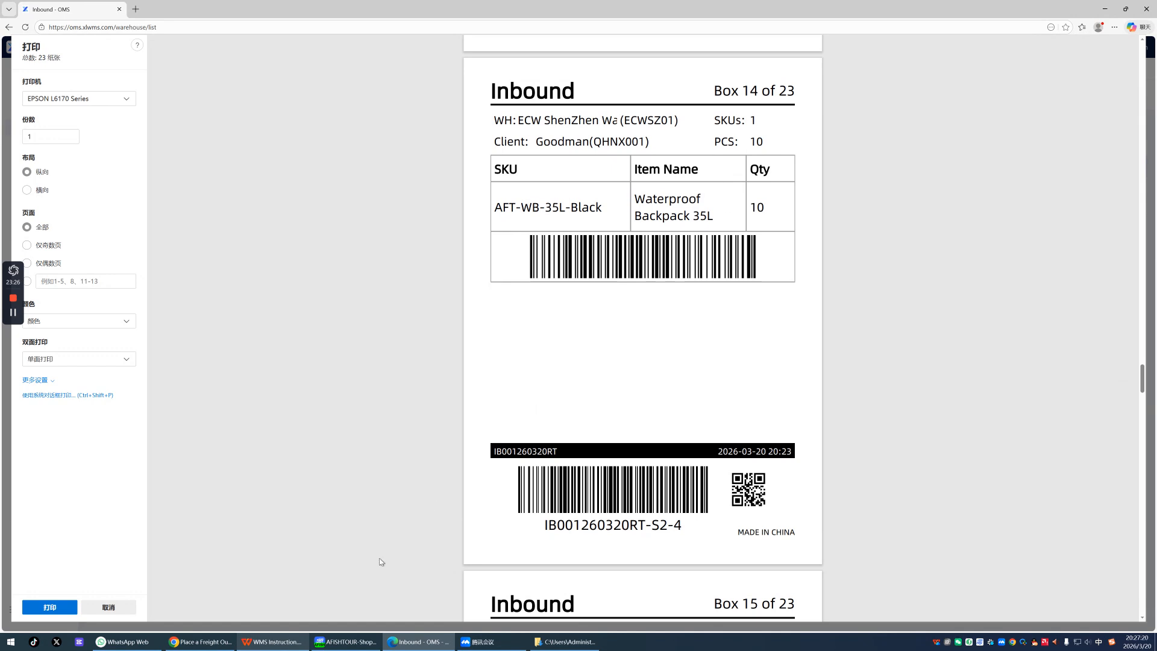
- Switch to the WMS Instruction document and examine its sample inbound label and the start of the outbound orders section
{"action": "left_click", "coordinate": [272, 642]}
{"action": "mouse_move", "coordinate": [535, 408]}
{"action": "left_click", "coordinate": [659, 388]}
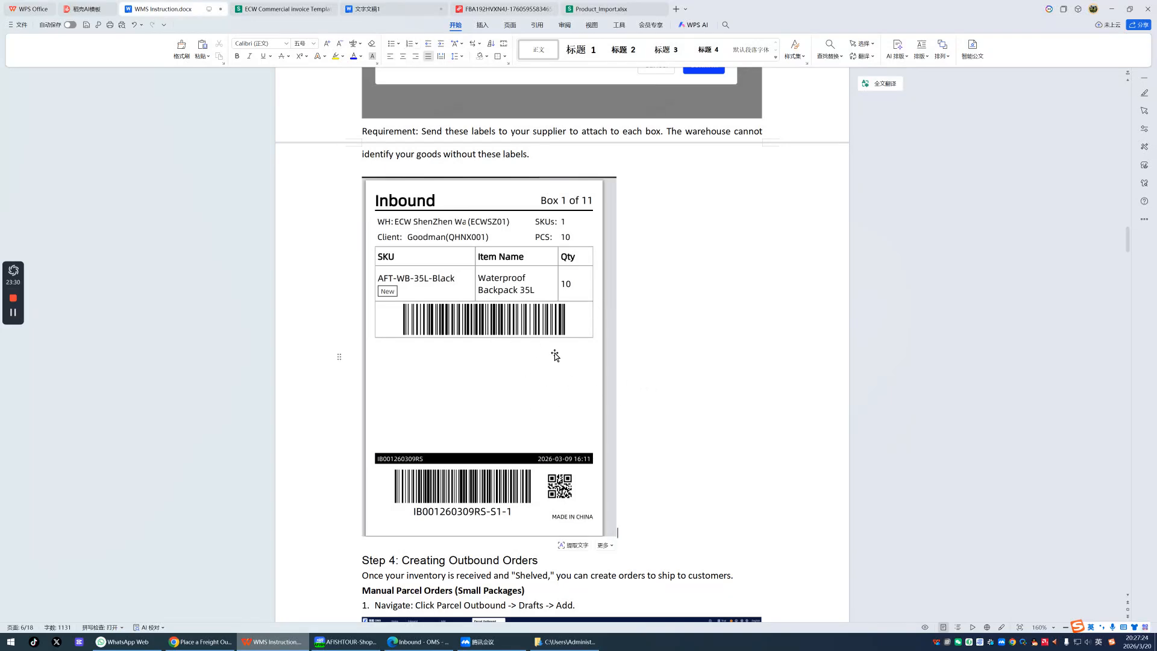
{"action": "scroll", "coordinate": [555, 353], "scroll_direction": "down", "scroll_amount": 3}
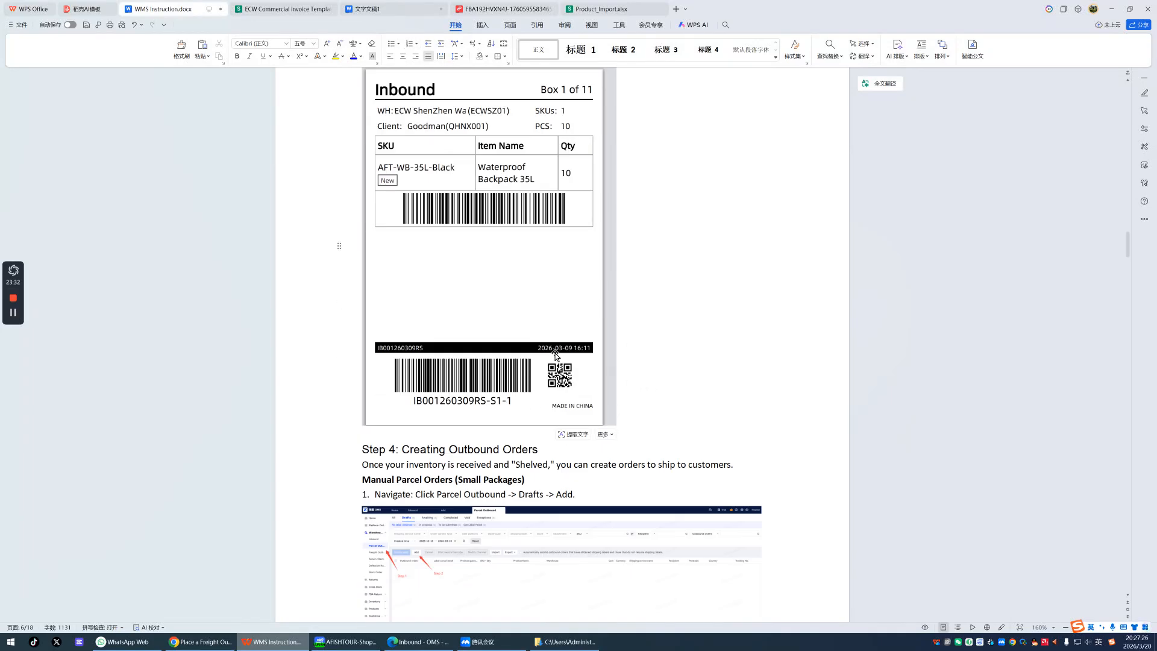
{"action": "scroll", "coordinate": [555, 353], "scroll_direction": "up", "scroll_amount": 3}
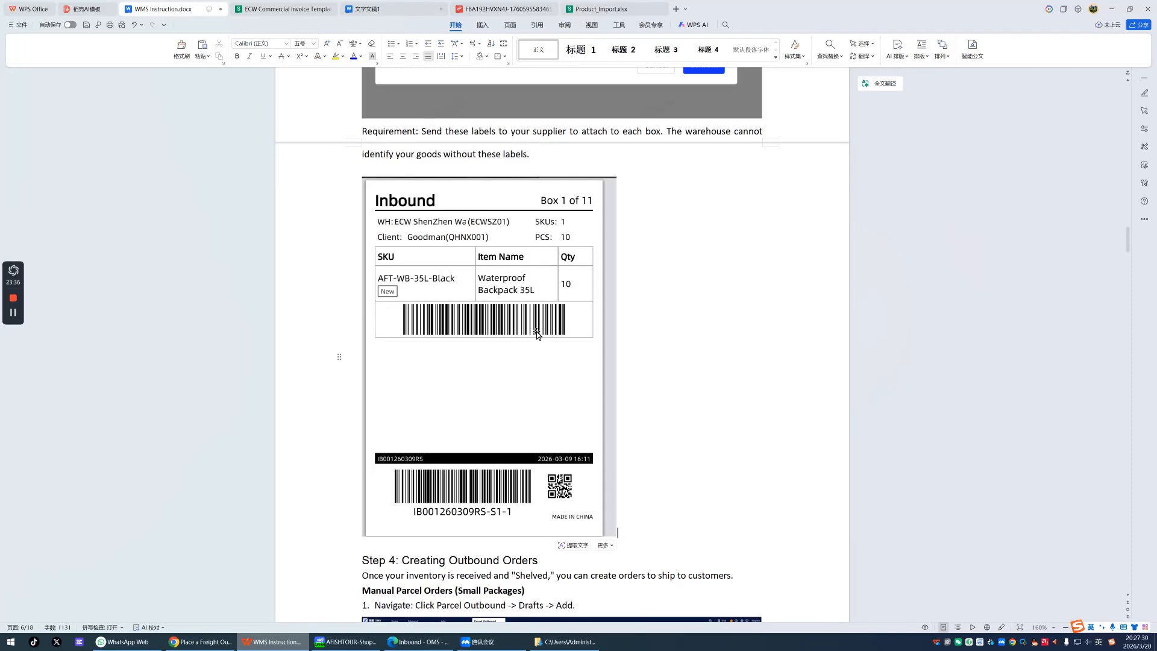
- Reread the inbound order instructions, covering shipment info, adding items, submitting, box label settings and the supplier labelling requirement
{"action": "scroll", "coordinate": [536, 332], "scroll_direction": "up", "scroll_amount": 15}
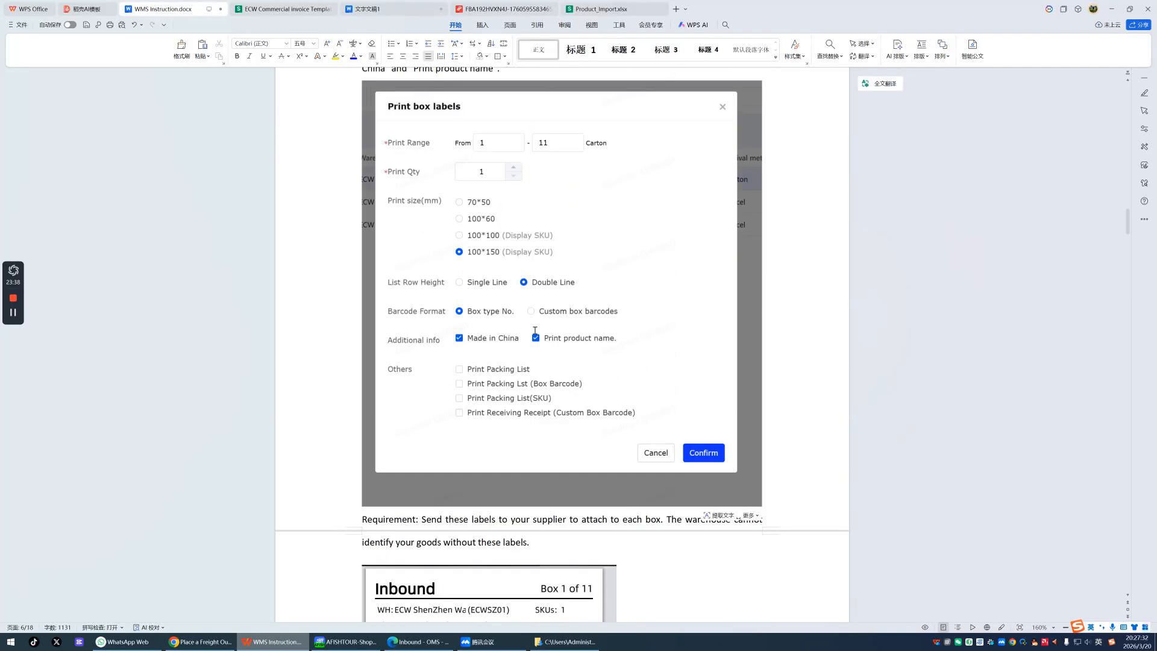
{"action": "scroll", "coordinate": [534, 332], "scroll_direction": "up", "scroll_amount": 20}
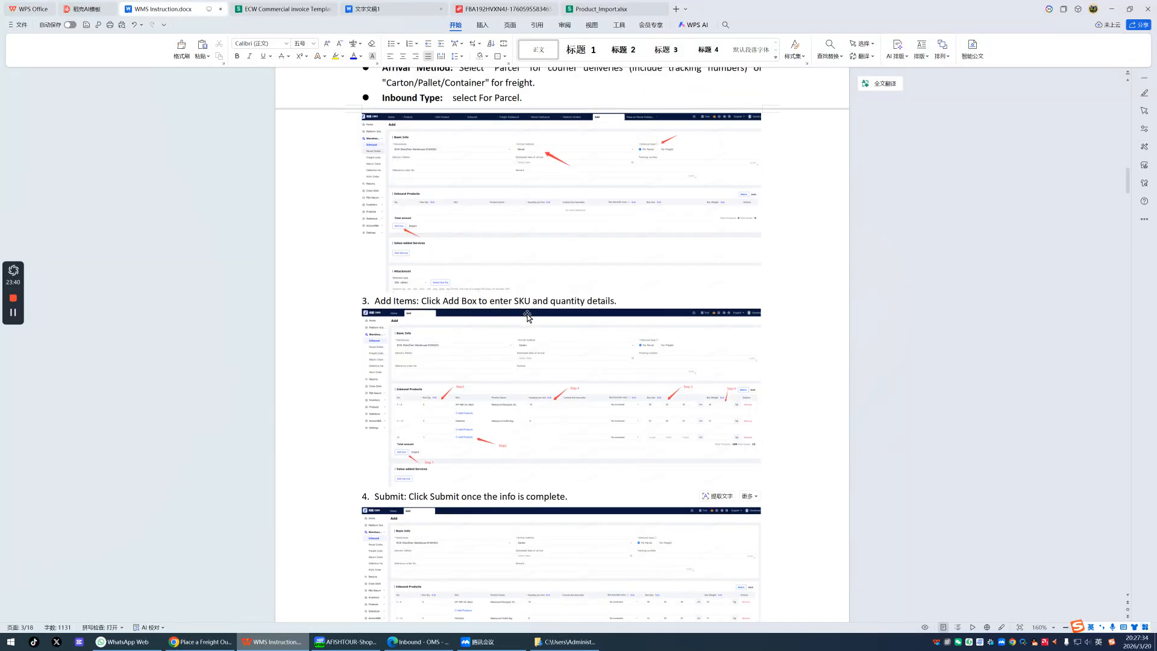
{"action": "scroll", "coordinate": [528, 317], "scroll_direction": "up", "scroll_amount": 1}
{"action": "scroll", "coordinate": [528, 316], "scroll_direction": "up", "scroll_amount": 4}
{"action": "scroll", "coordinate": [528, 316], "scroll_direction": "down", "scroll_amount": 3}
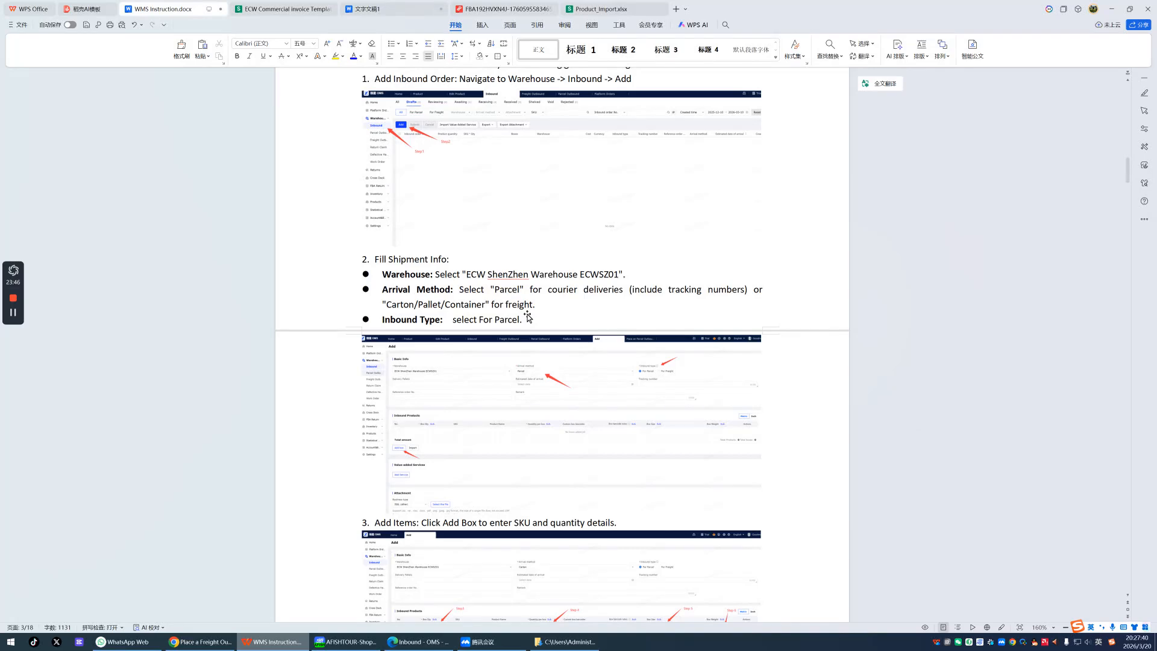
{"action": "scroll", "coordinate": [528, 317], "scroll_direction": "down", "scroll_amount": 13}
{"action": "scroll", "coordinate": [617, 335], "scroll_direction": "down", "scroll_amount": 11}
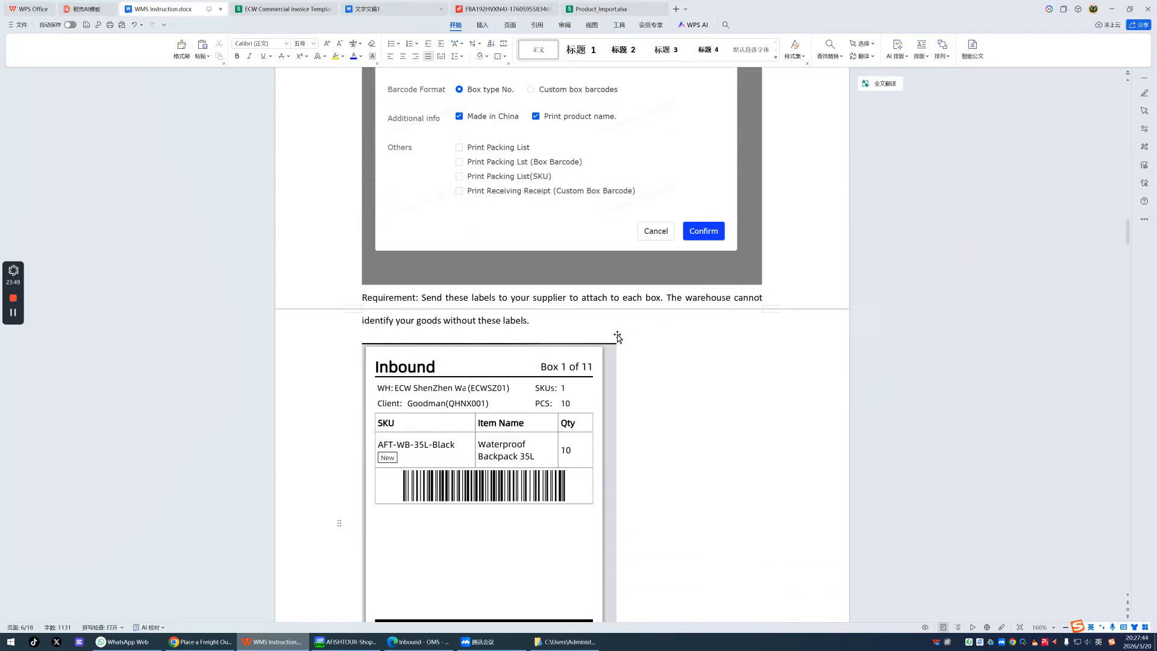
{"action": "scroll", "coordinate": [617, 335], "scroll_direction": "down", "scroll_amount": 3}
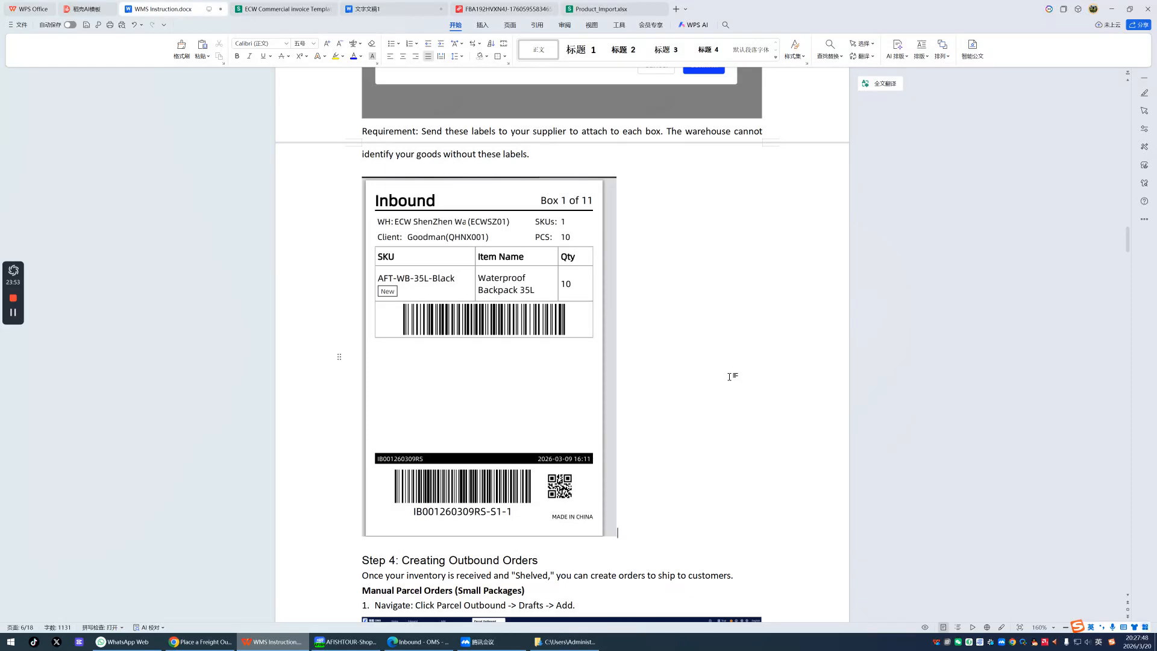
- Compare the OMS label preview with the document's sample inbound label and check the introduction to Step 4: Creating Outbound Orders
{"action": "key", "text": "alt+Tab"}
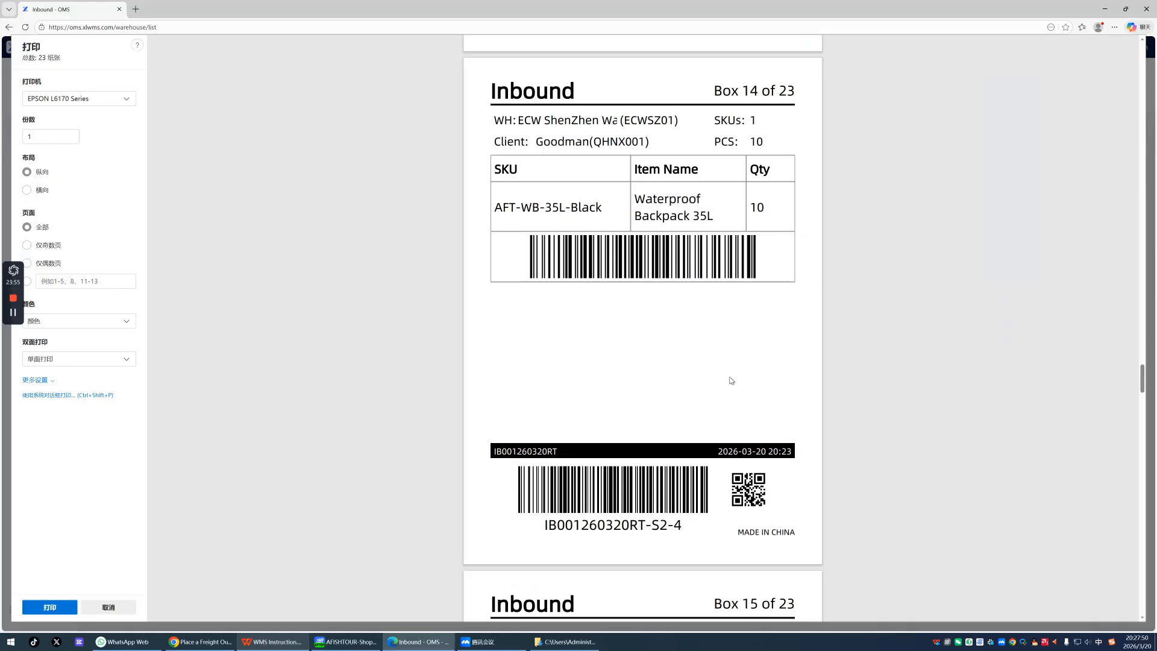
{"action": "key", "text": "alt+Tab"}
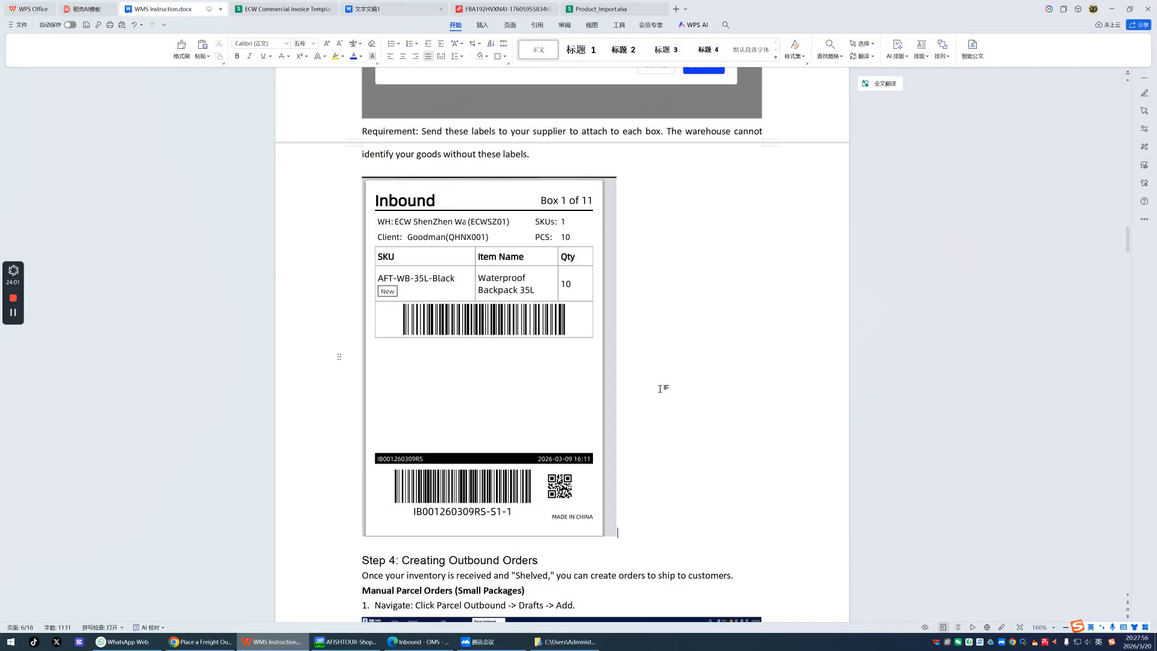
{"action": "scroll", "coordinate": [663, 388], "scroll_direction": "down", "scroll_amount": 3}
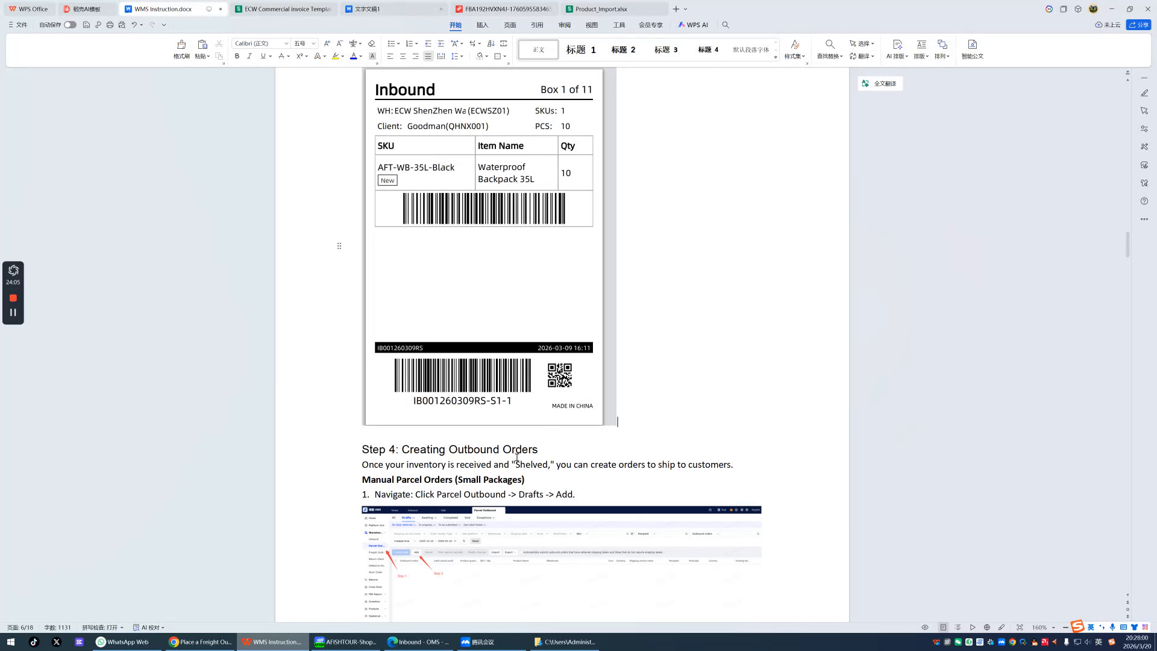
{"action": "mouse_move", "coordinate": [4, 309]}
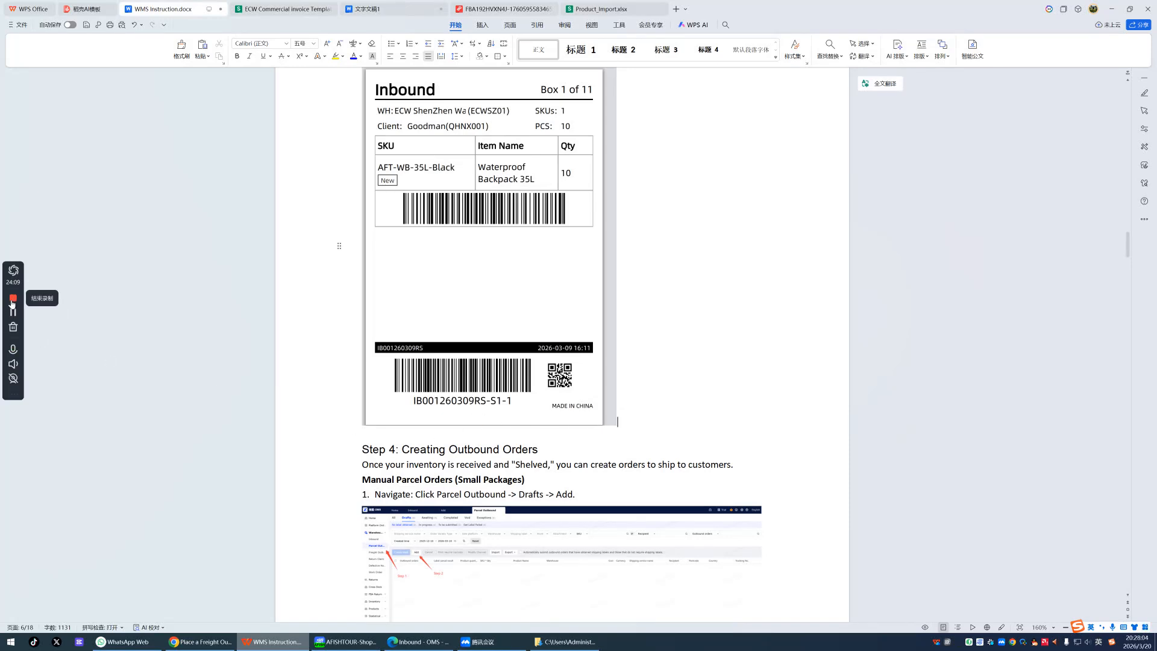
{"action": "scroll", "coordinate": [512, 313], "scroll_direction": "up", "scroll_amount": 1}
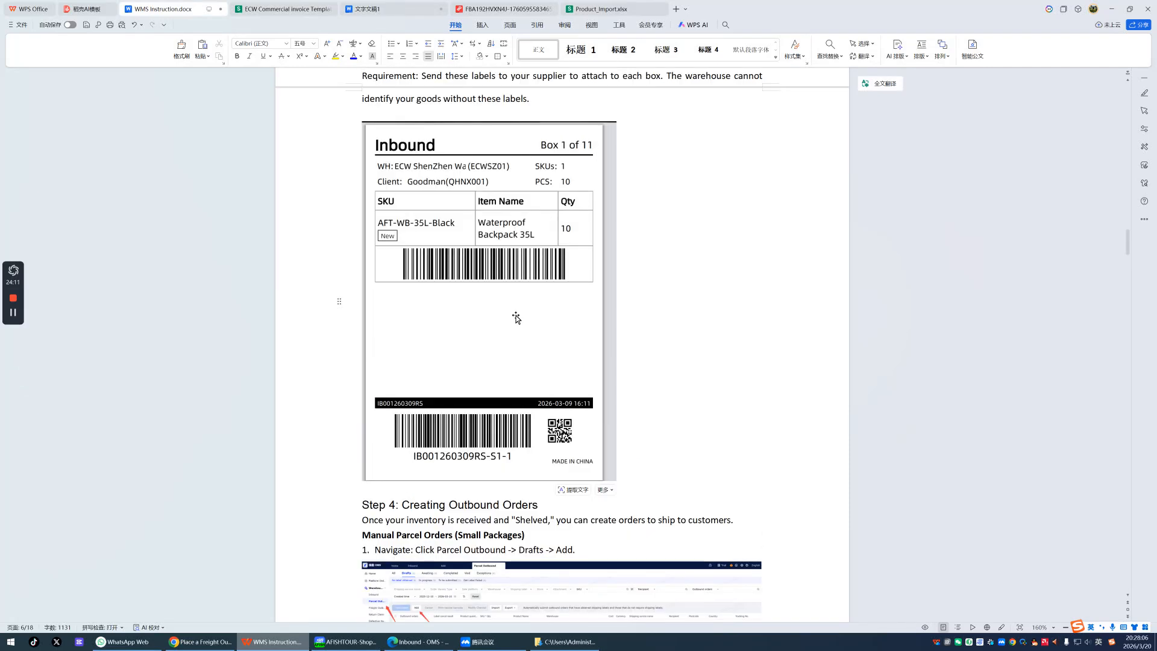
{"action": "scroll", "coordinate": [516, 318], "scroll_direction": "up", "scroll_amount": 1}
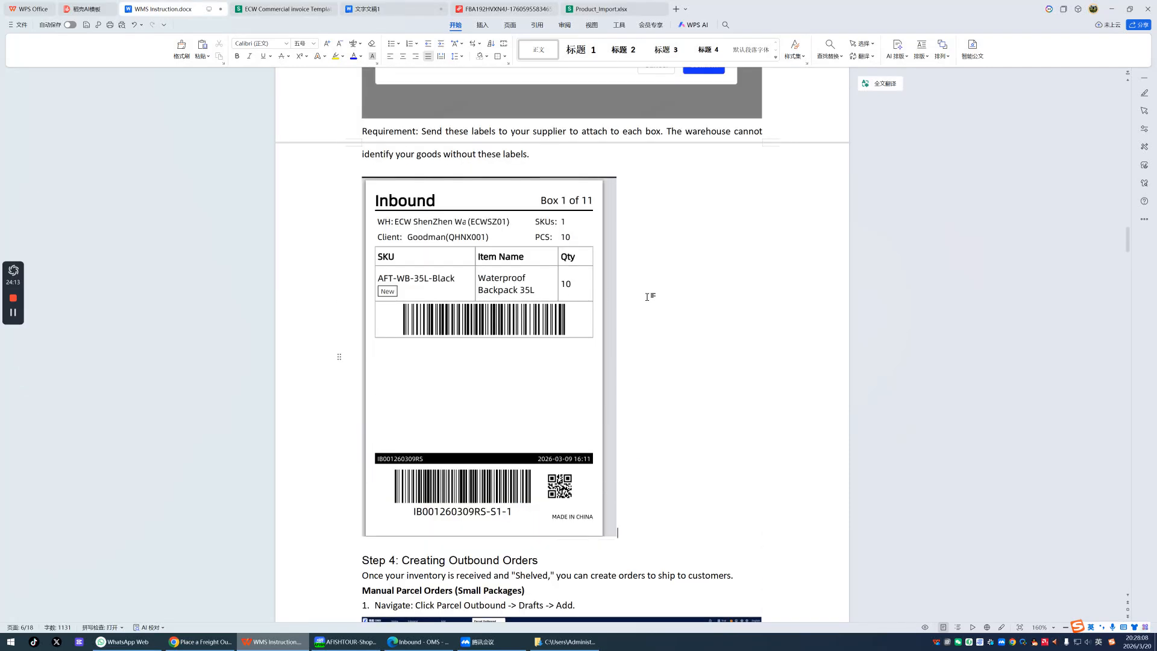